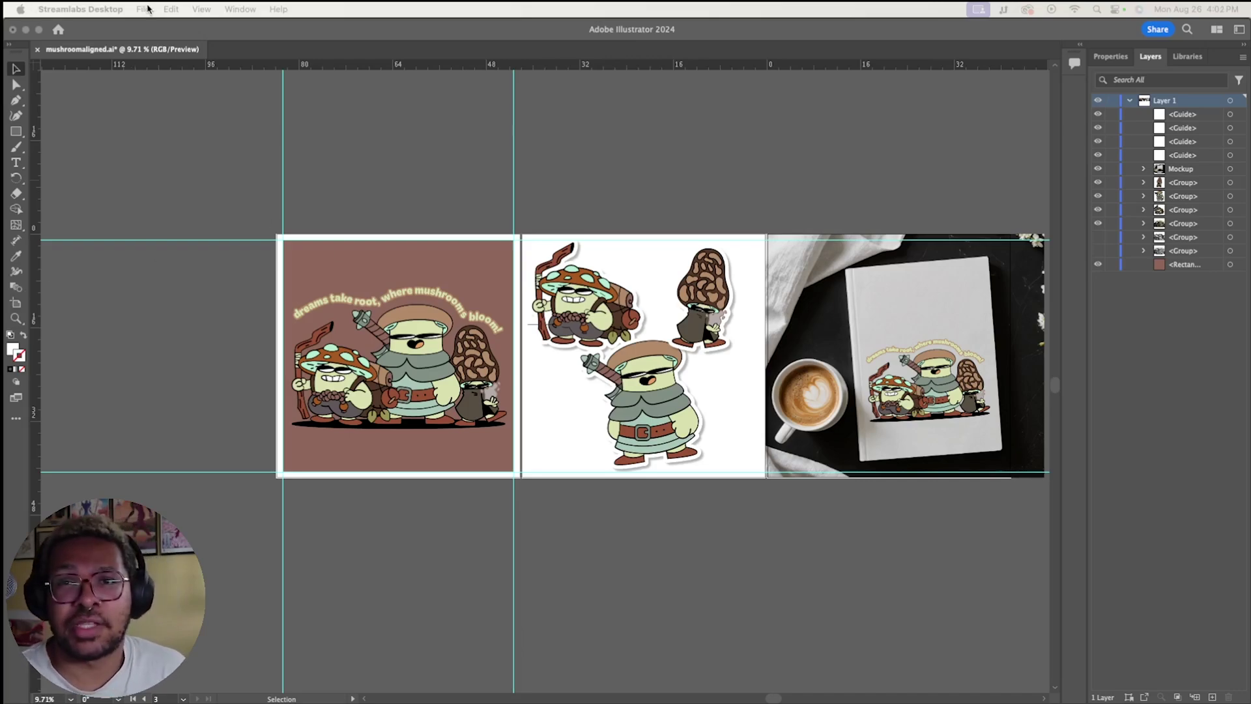
- Start a new Illustrator document in inches using the 5 × 5 in preset
{"action": "left_click", "coordinate": [324, 630]}
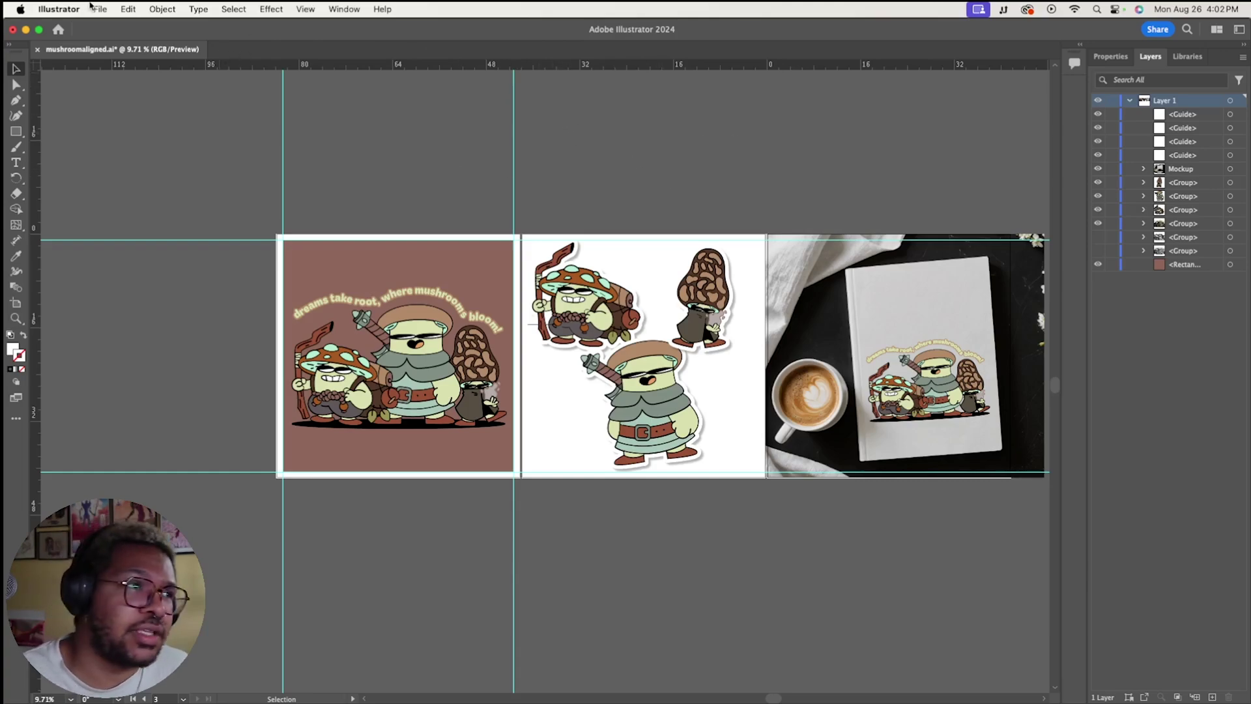
{"action": "left_click", "coordinate": [97, 8]}
{"action": "left_click", "coordinate": [98, 24]}
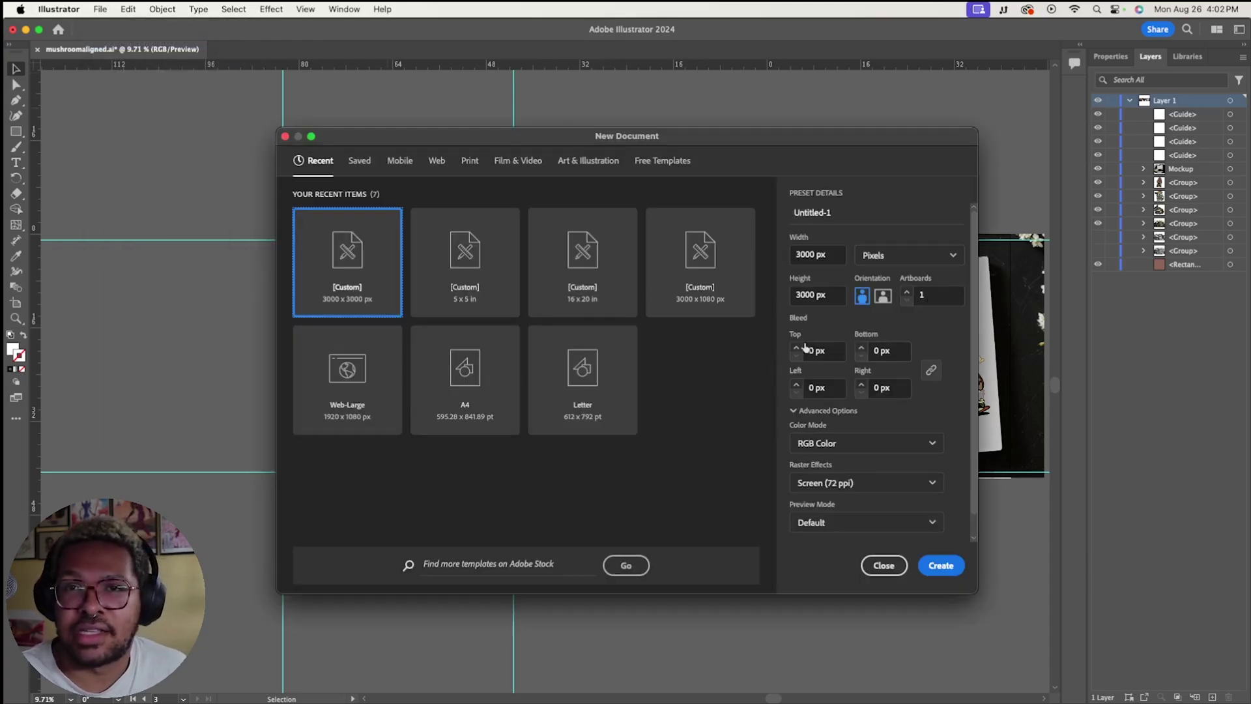
{"action": "left_click", "coordinate": [942, 255]}
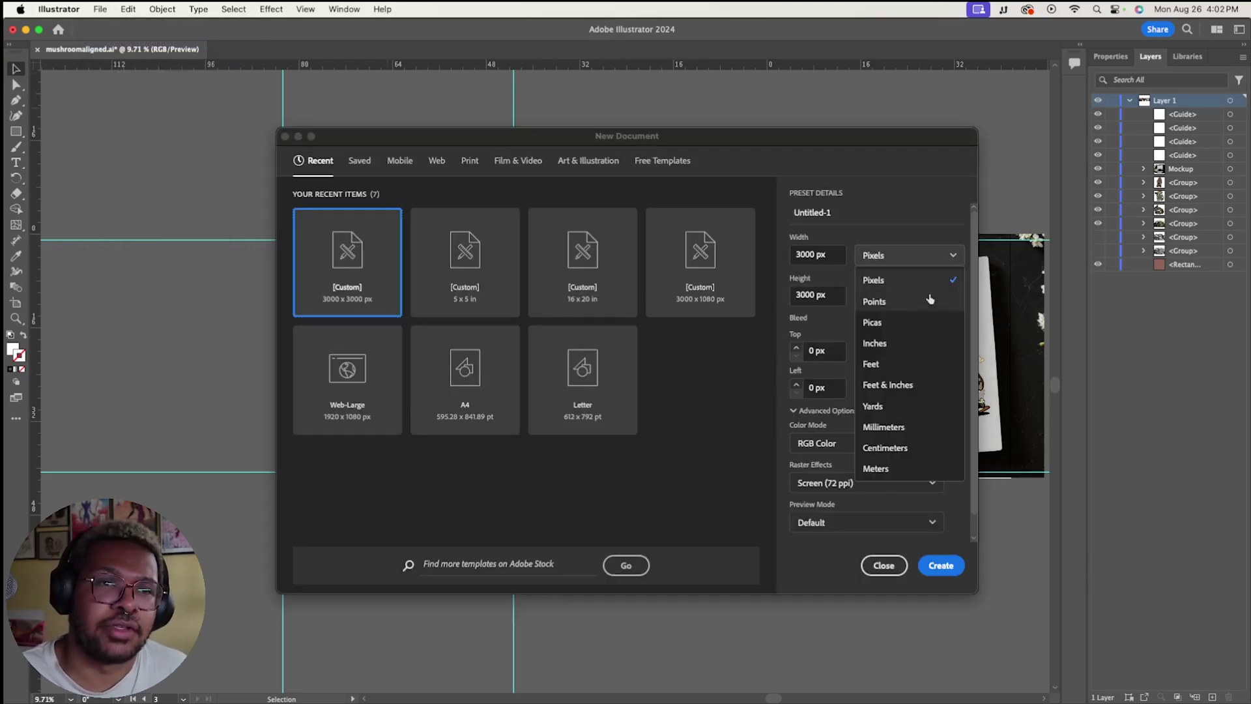
{"action": "left_click", "coordinate": [895, 345]}
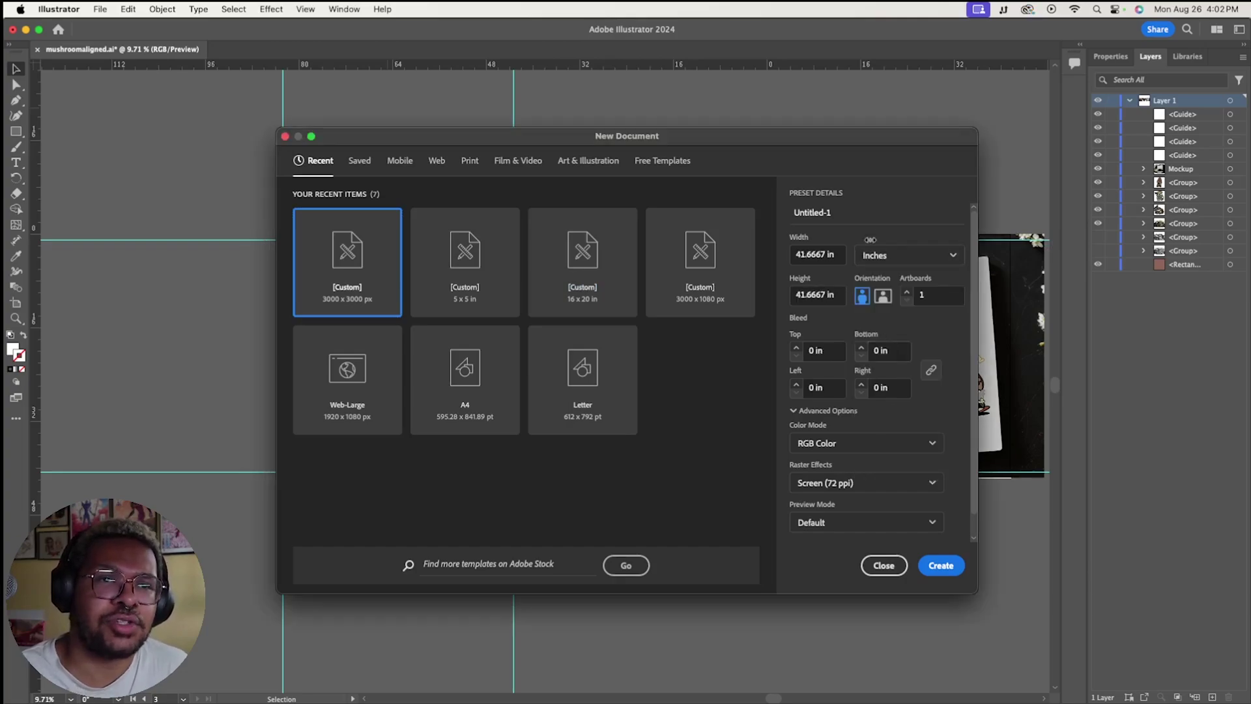
{"action": "left_click", "coordinate": [465, 267]}
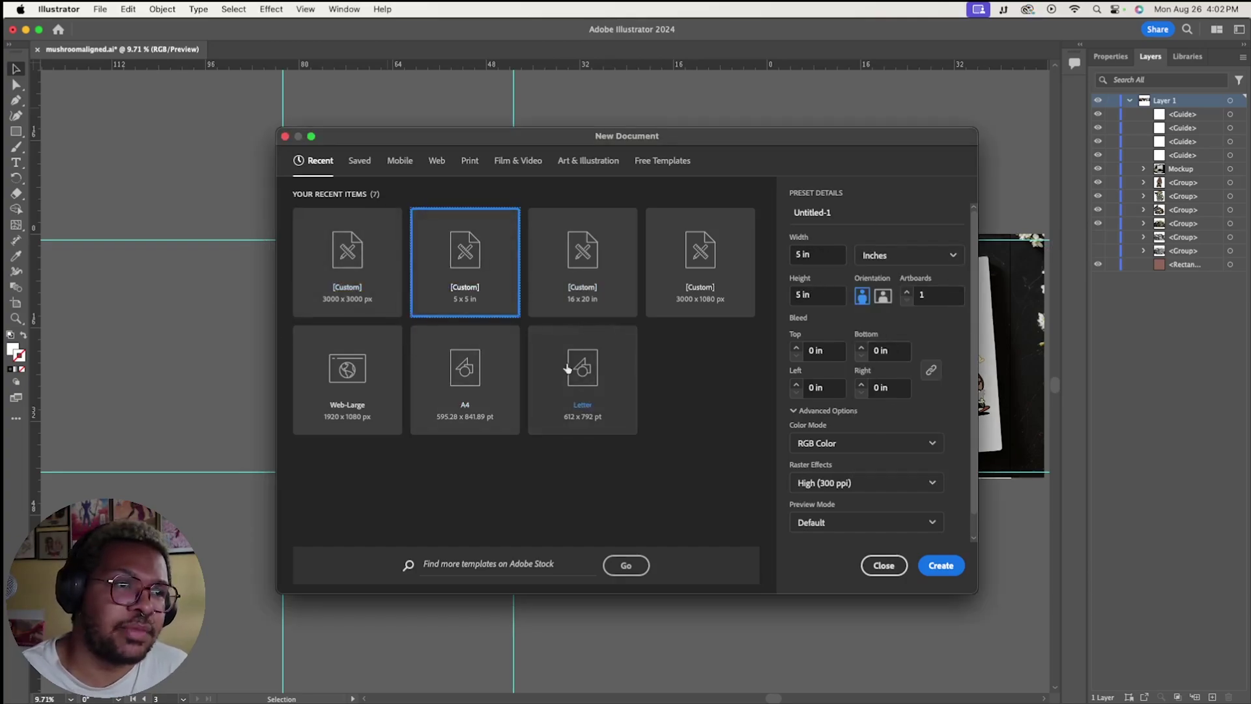
- Keep RGB Color and High (300 ppi) raster effects, then create the document
{"action": "left_click", "coordinate": [837, 443]}
{"action": "left_click", "coordinate": [816, 466]}
{"action": "left_click", "coordinate": [840, 483]}
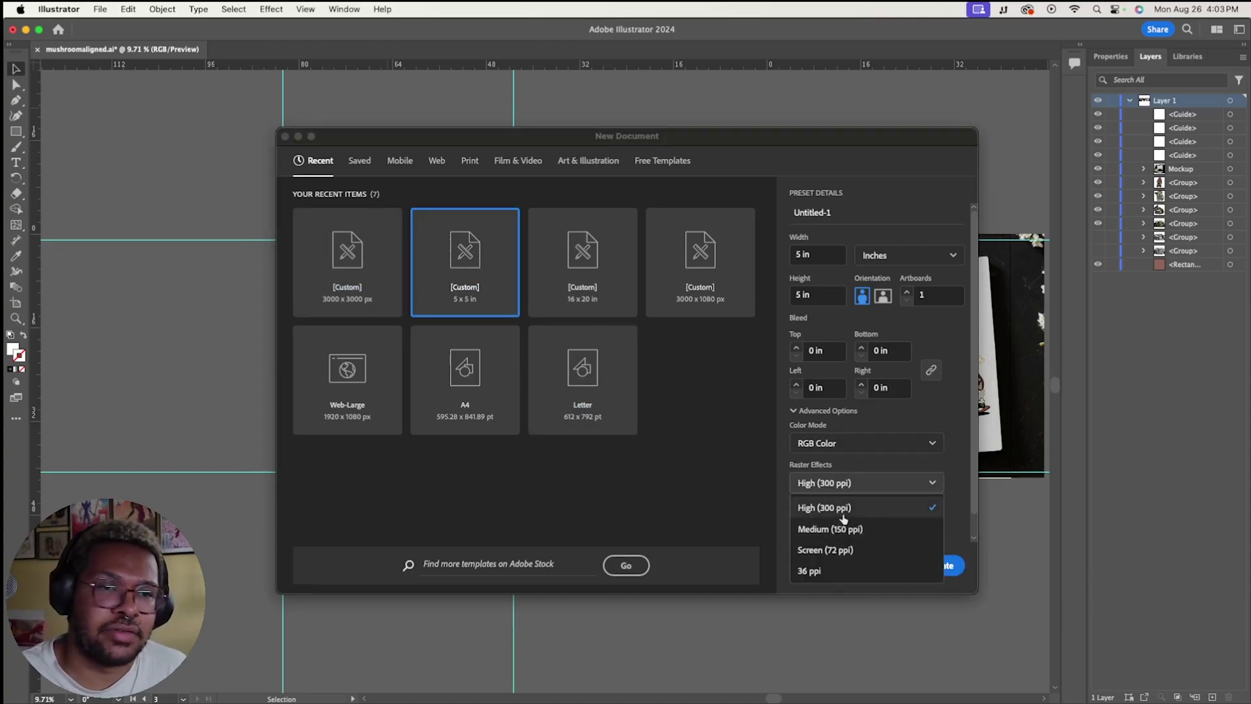
{"action": "left_click", "coordinate": [879, 419]}
{"action": "left_click", "coordinate": [877, 449]}
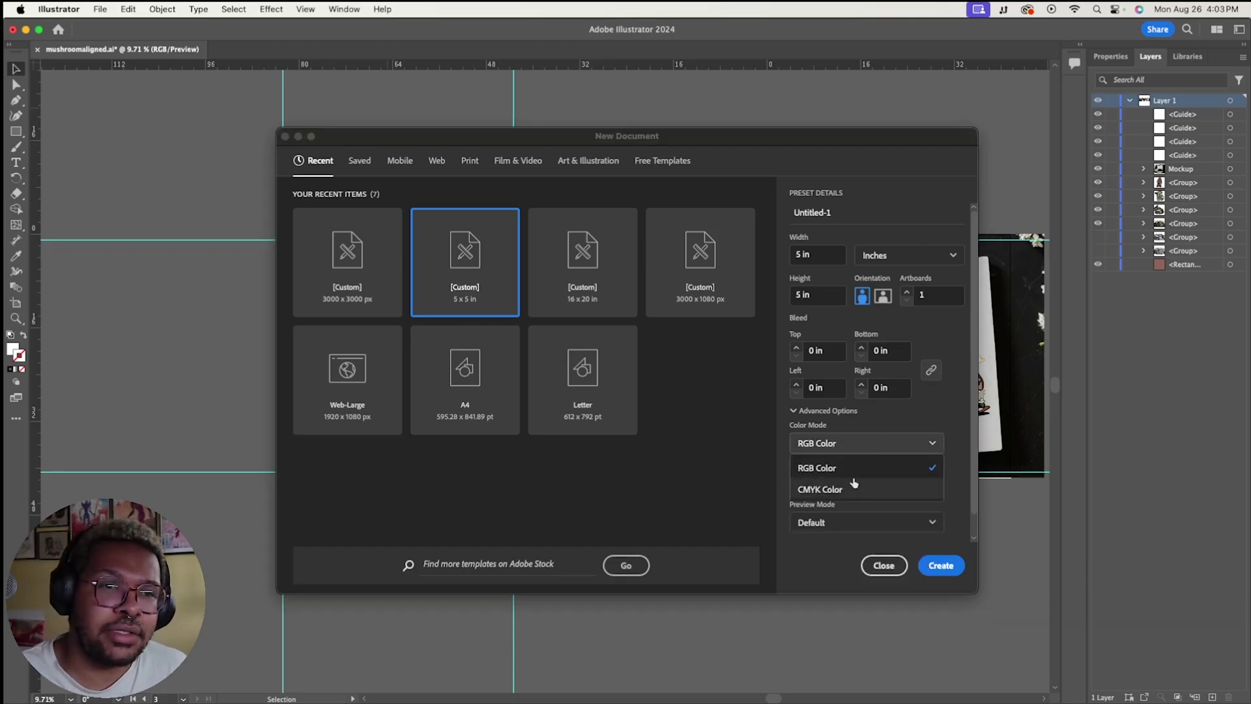
{"action": "left_click", "coordinate": [867, 468]}
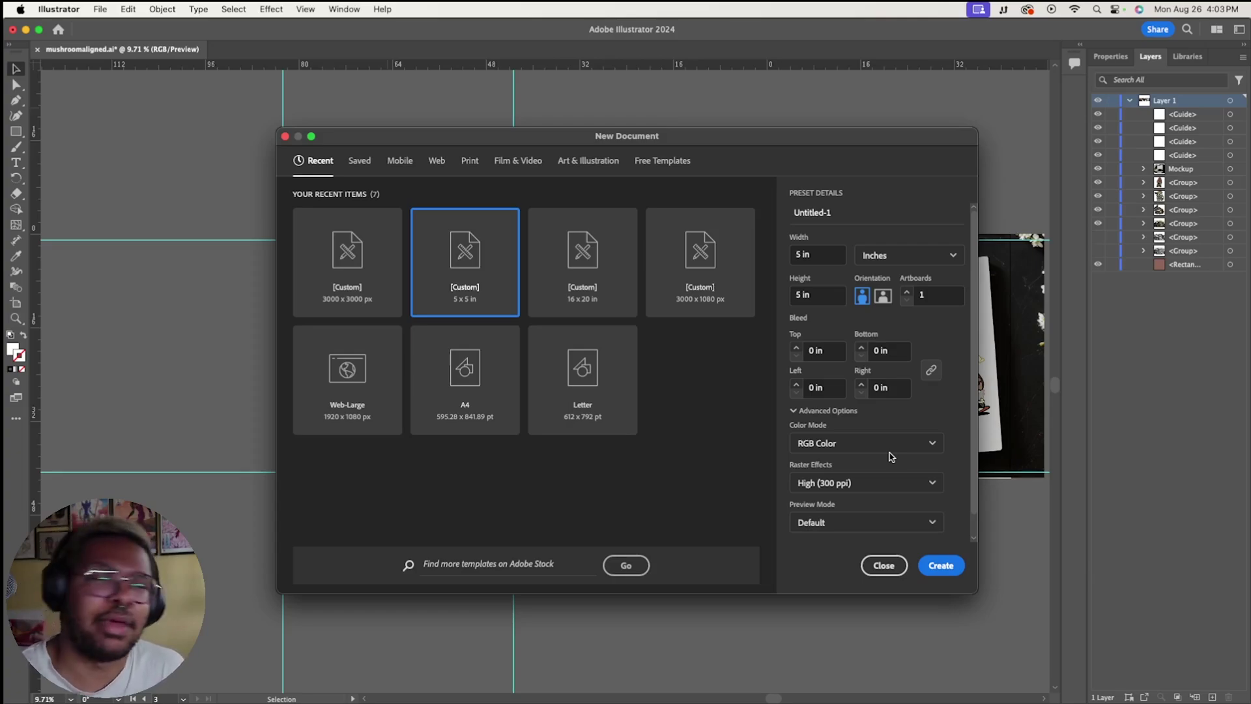
{"action": "left_click", "coordinate": [941, 565]}
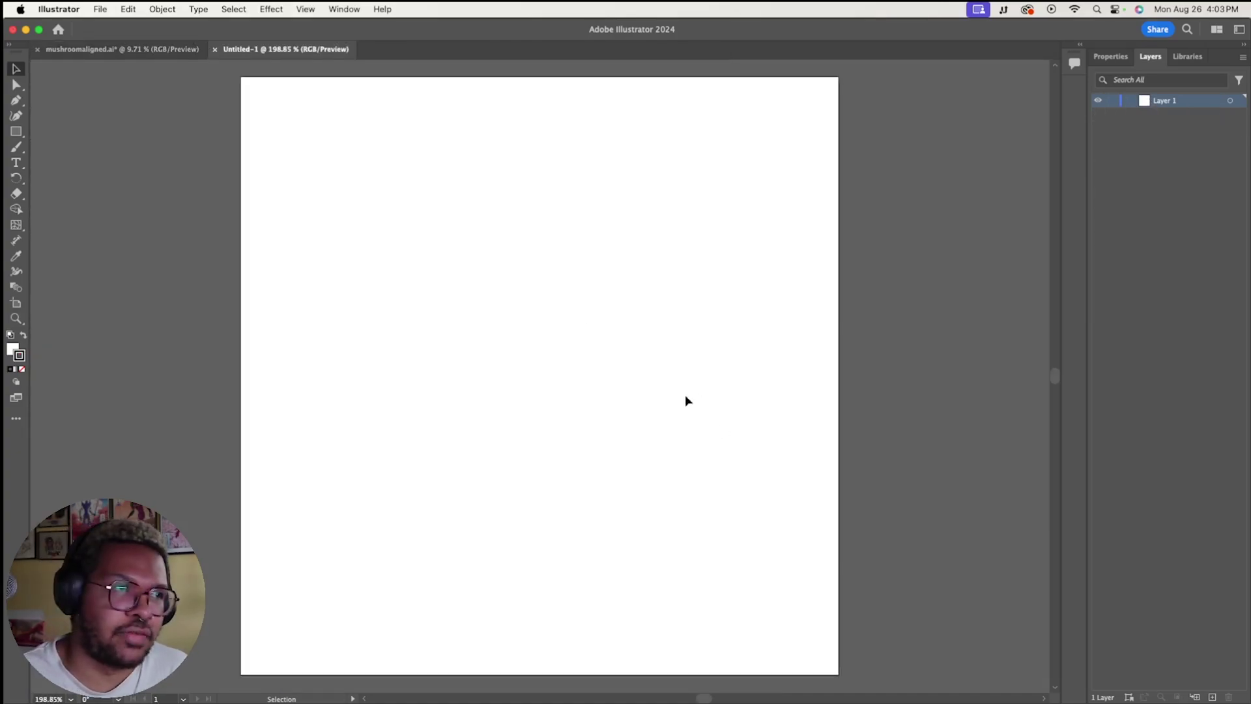
- Paste the poster artwork from mushroomaligned.ai into Untitled-1 and zoom out to see it
{"action": "key", "text": "ctrl+Tab"}
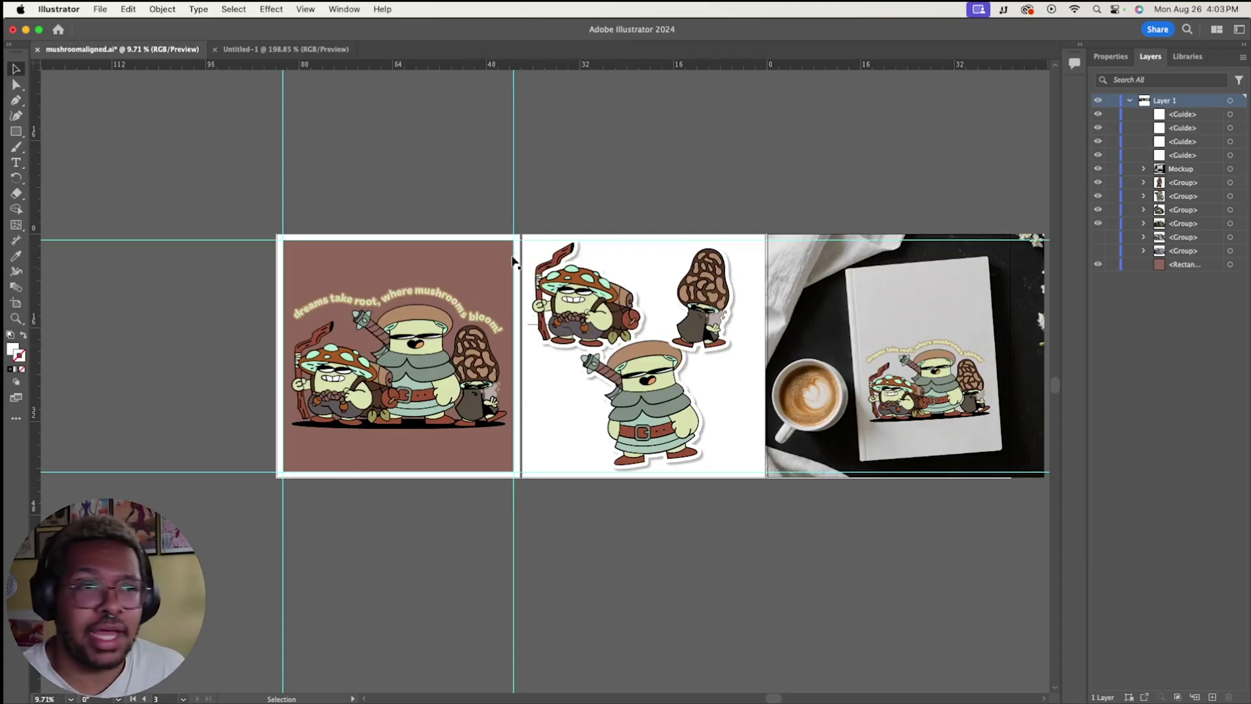
{"action": "left_click", "coordinate": [360, 332]}
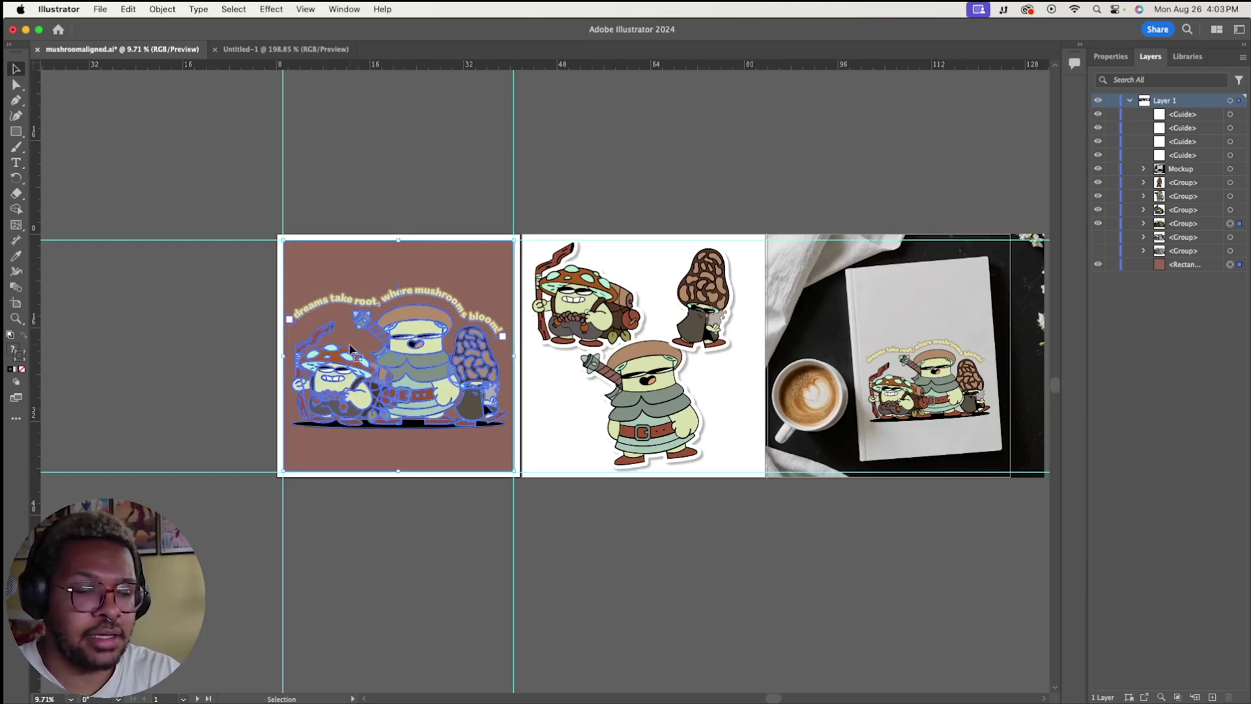
{"action": "left_click", "coordinate": [286, 49]}
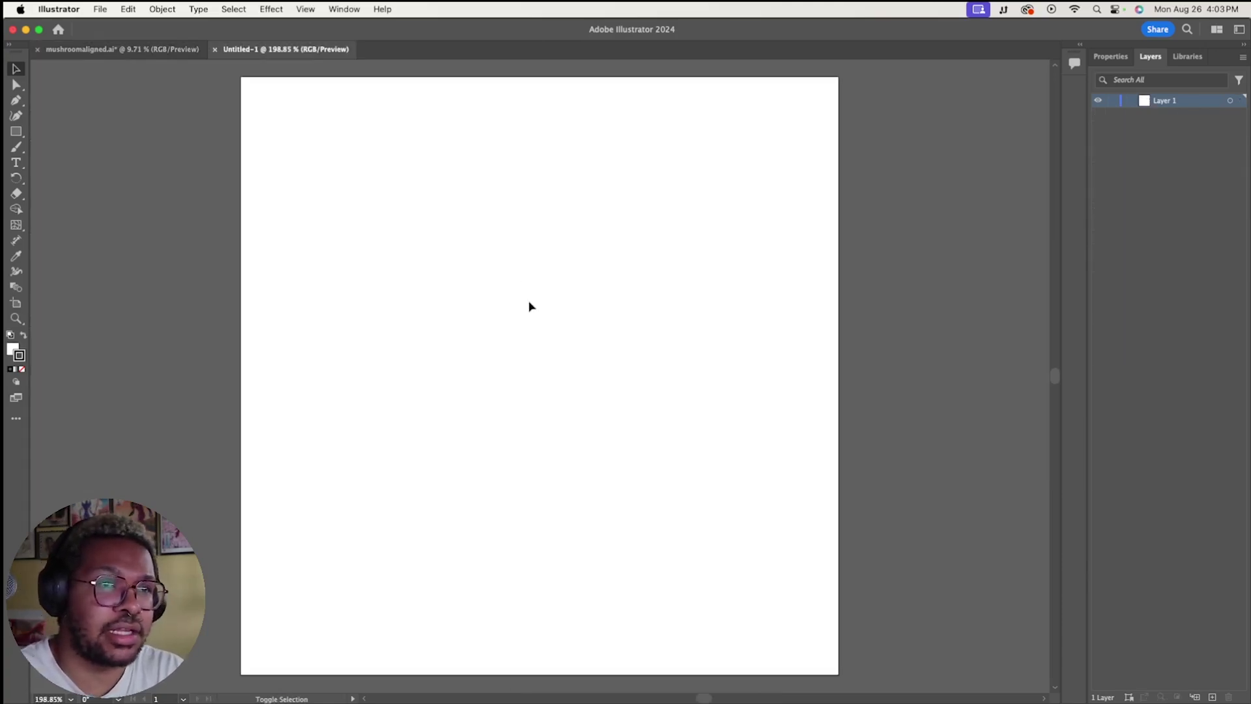
{"action": "key", "text": "super+Tab"}
{"action": "key", "text": "super+v"}
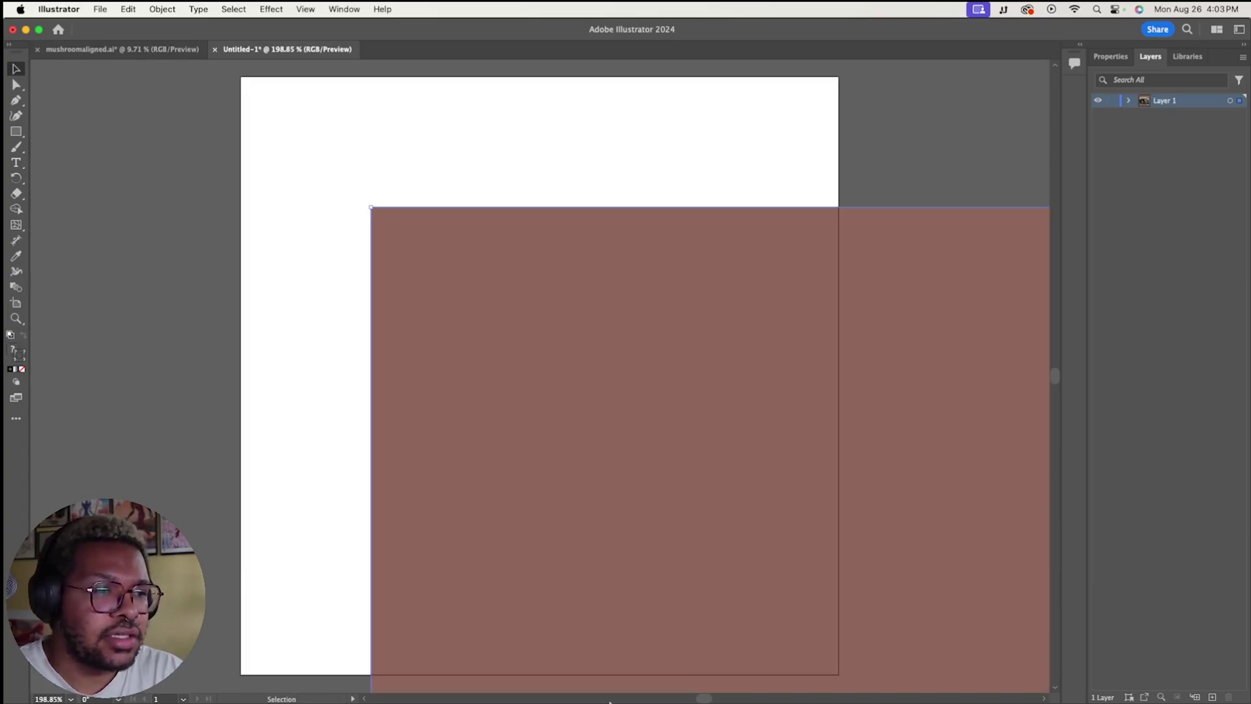
{"action": "key", "text": "z"}
{"action": "left_click_drag", "start_coordinate": [645, 372], "coordinate": [170, 349]}
- Select all the pasted artwork to check it, then deselect
{"action": "key", "text": "super+a"}
{"action": "scroll", "coordinate": [853, 389], "scroll_direction": "right", "scroll_amount": 5}
{"action": "scroll", "coordinate": [852, 389], "scroll_direction": "up", "scroll_amount": 2}
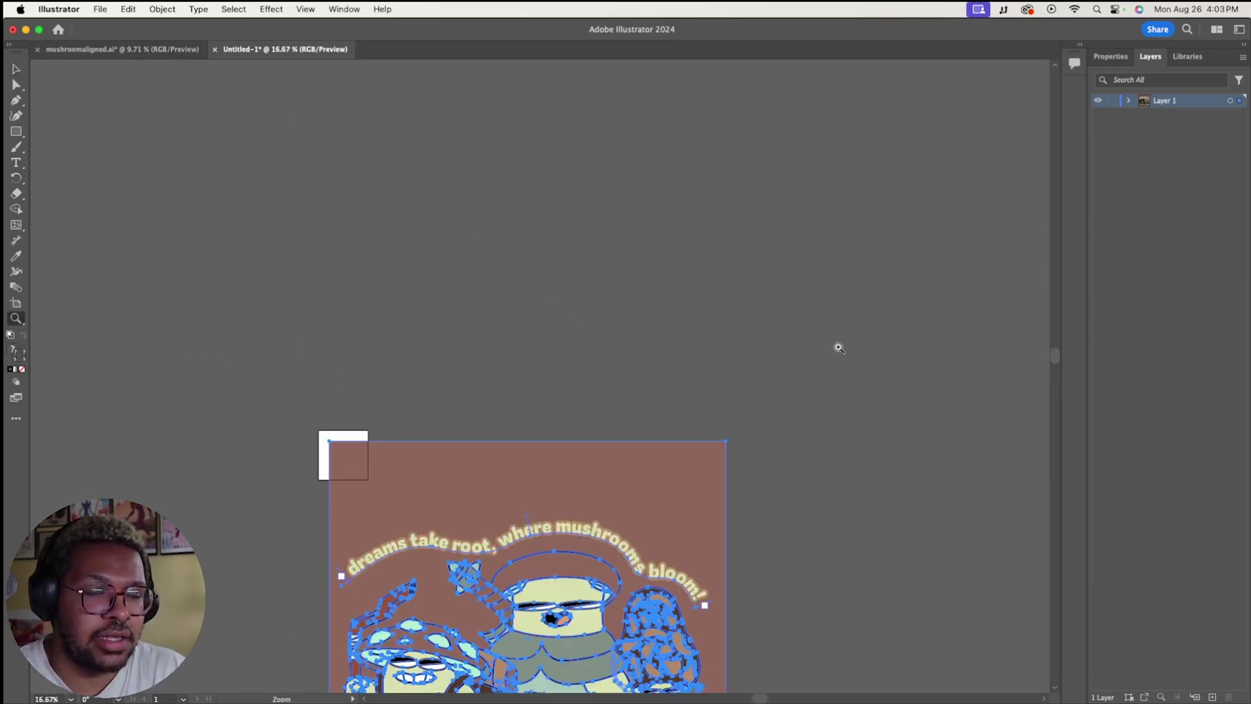
{"action": "left_click_drag", "start_coordinate": [666, 478], "coordinate": [533, 430]}
{"action": "key", "text": "v"}
{"action": "left_click", "coordinate": [790, 572]}
{"action": "scroll", "coordinate": [751, 554], "scroll_direction": "down", "scroll_amount": 3}
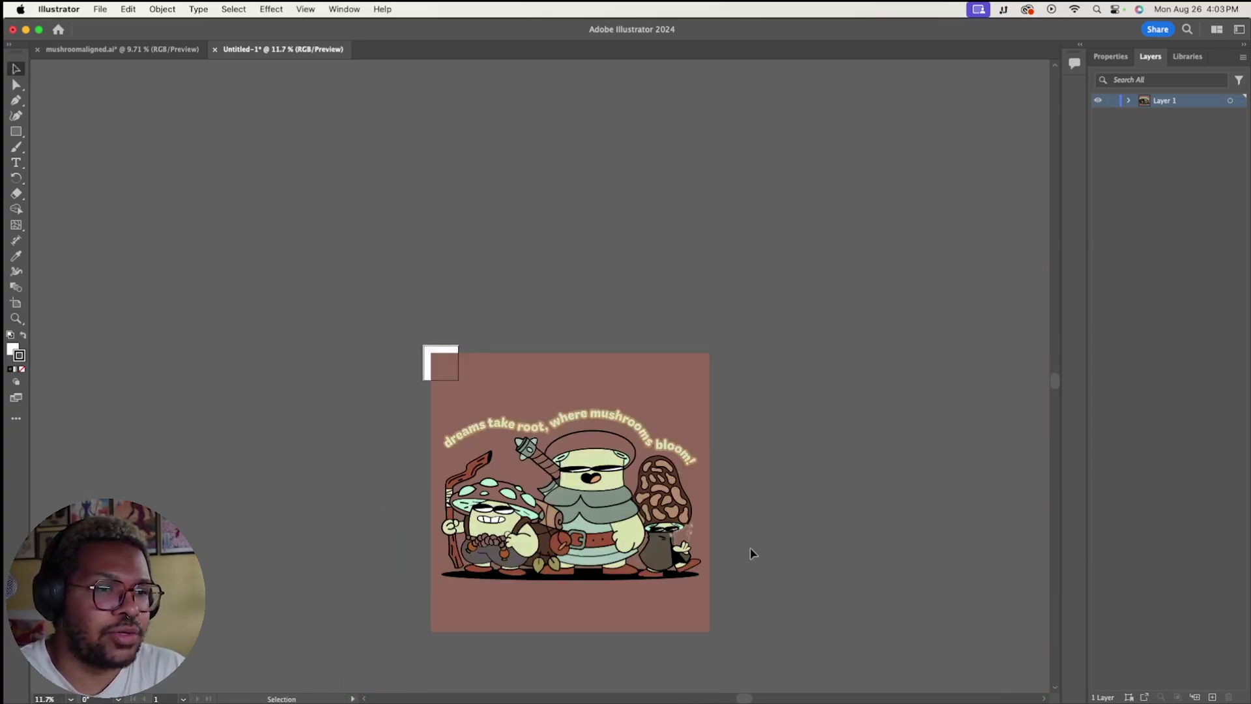
{"action": "key", "text": "super+a"}
{"action": "key", "text": "a"}
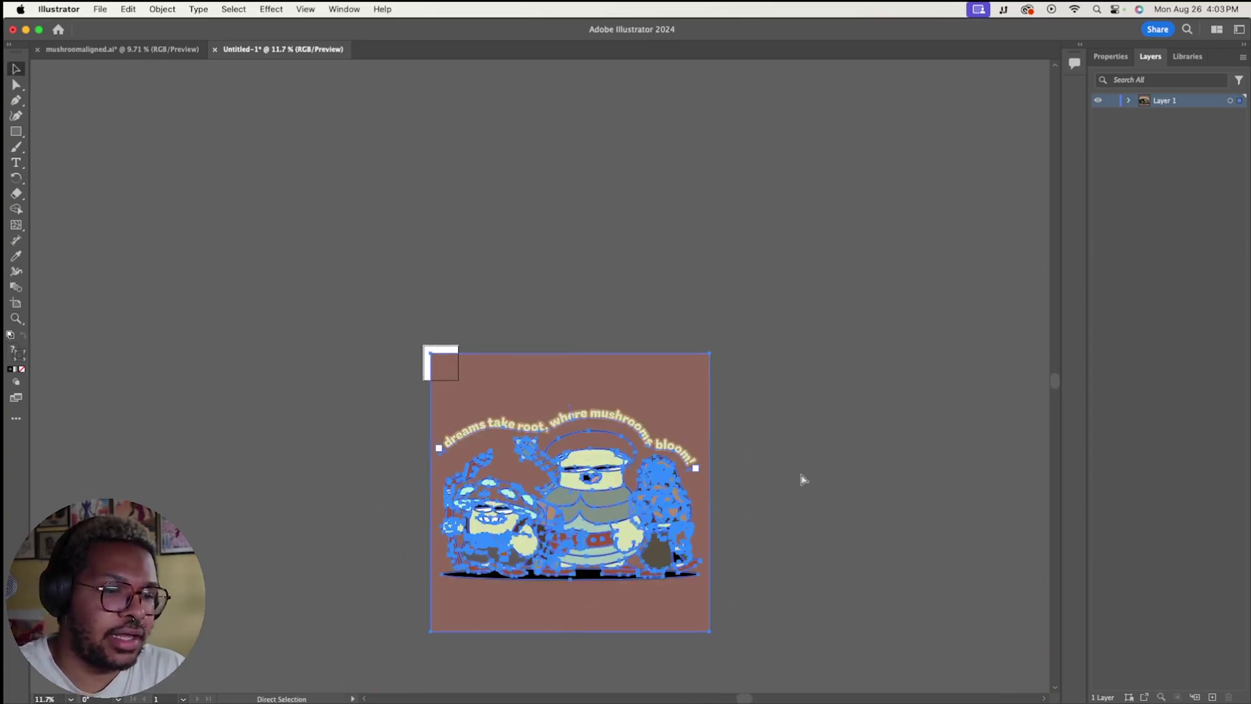
{"action": "left_click", "coordinate": [803, 479]}
- Colour the small mushroom's cap orange using the bead colour sampled with the Eyedropper
{"action": "key", "text": "z"}
{"action": "left_click_drag", "start_coordinate": [625, 600], "coordinate": [792, 552]}
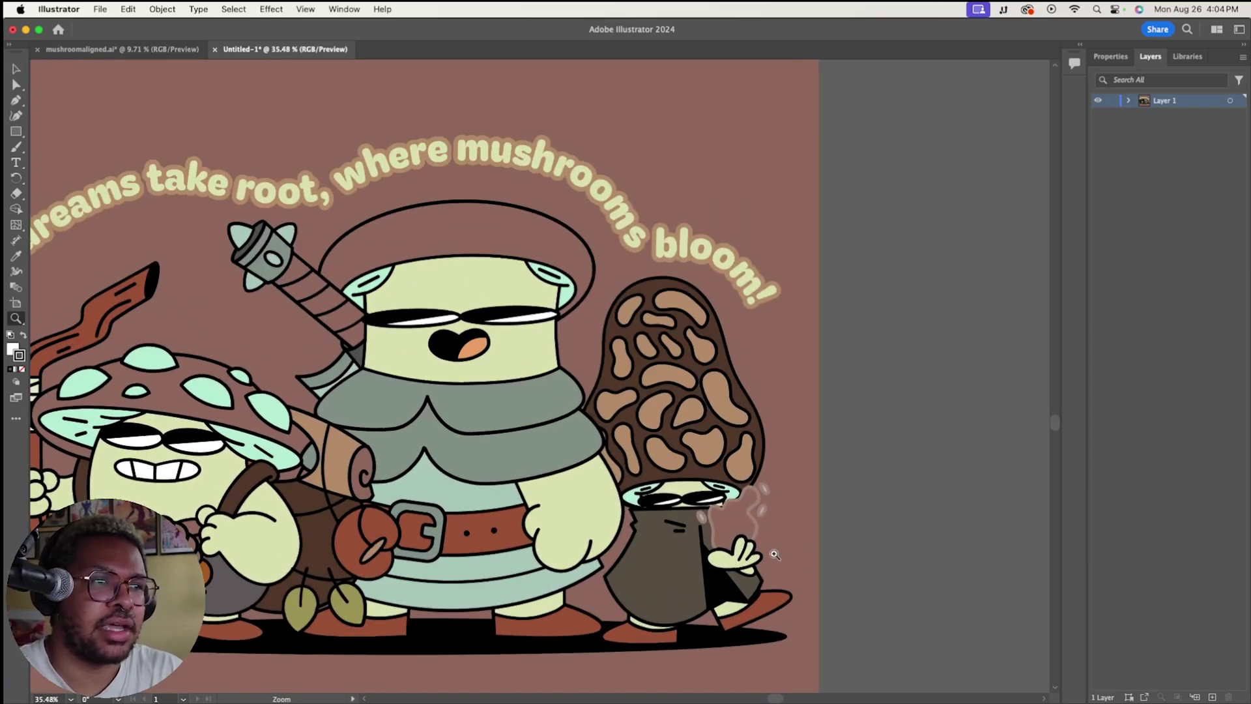
{"action": "left_click_drag", "start_coordinate": [469, 417], "coordinate": [460, 363]}
{"action": "key", "text": "super+0"}
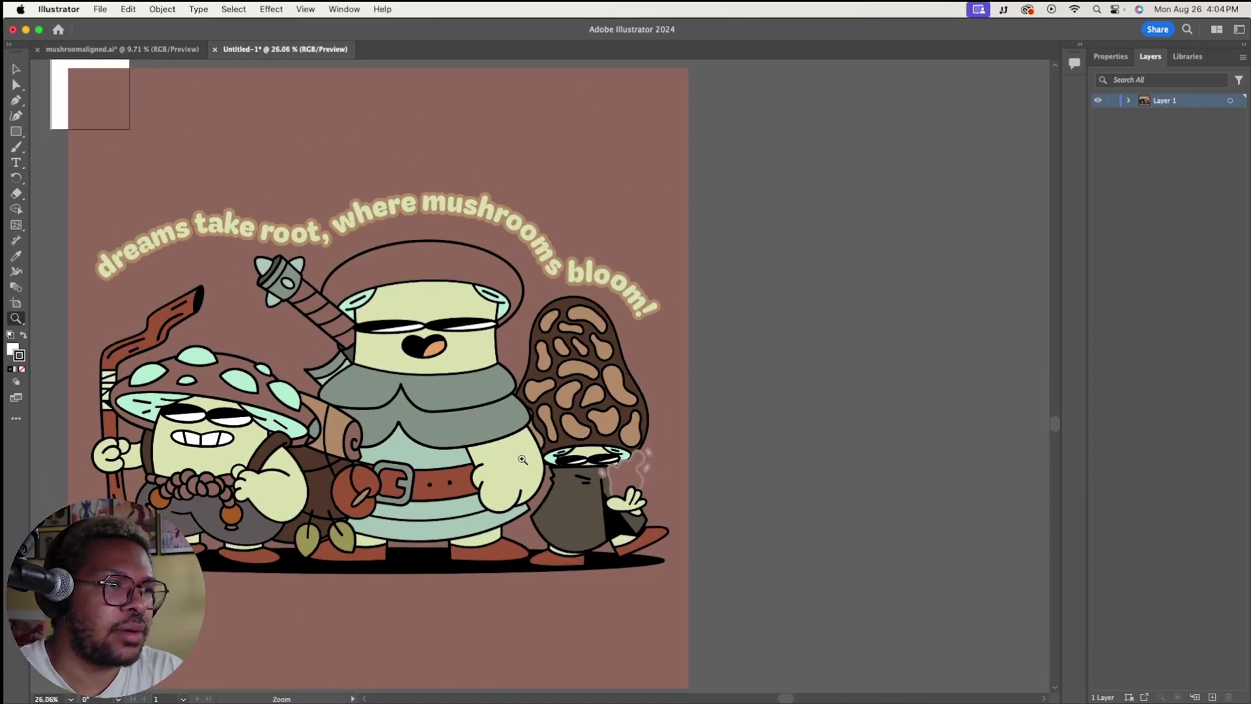
{"action": "left_click_drag", "start_coordinate": [218, 439], "coordinate": [281, 449]}
{"action": "key", "text": "i"}
{"action": "left_click", "coordinate": [242, 564]}
{"action": "left_click", "coordinate": [279, 358], "text": "alt"}
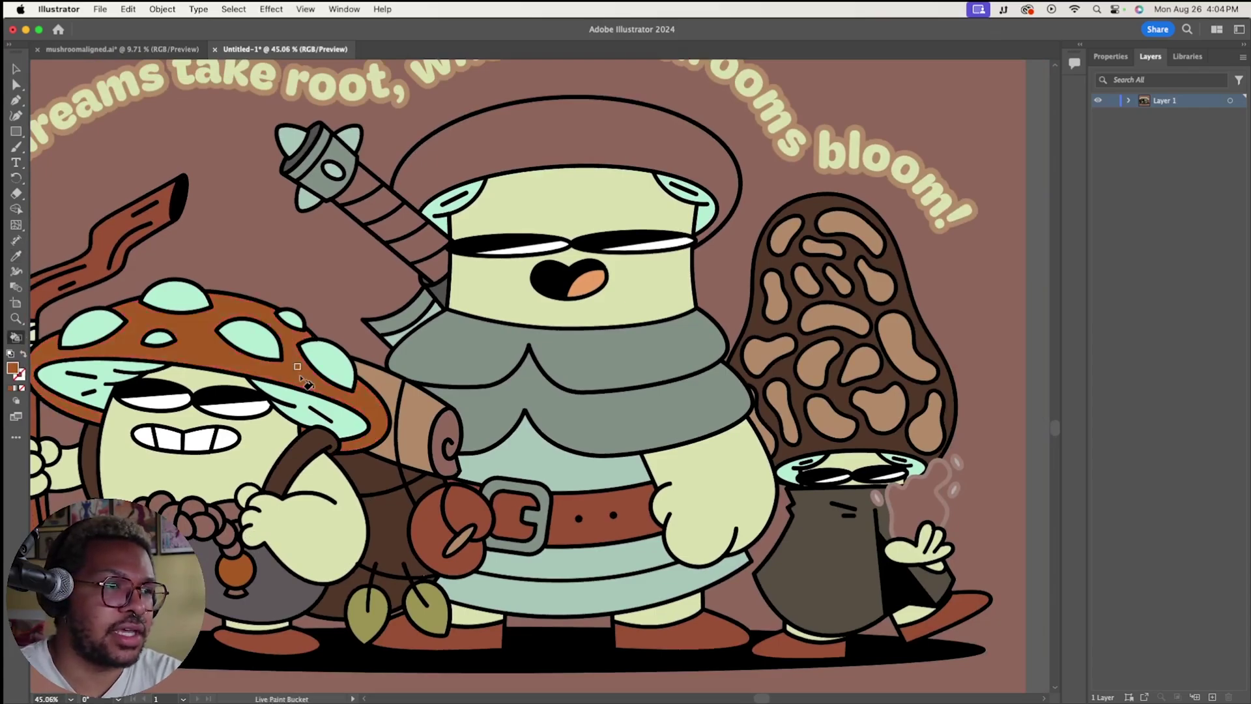
- Fill the smoke wisp with a light grey and fit the artwork in view
{"action": "scroll", "coordinate": [953, 492], "scroll_direction": "up", "scroll_amount": 3}
{"action": "left_click", "coordinate": [973, 496]}
{"action": "left_click", "coordinate": [921, 517], "text": "alt"}
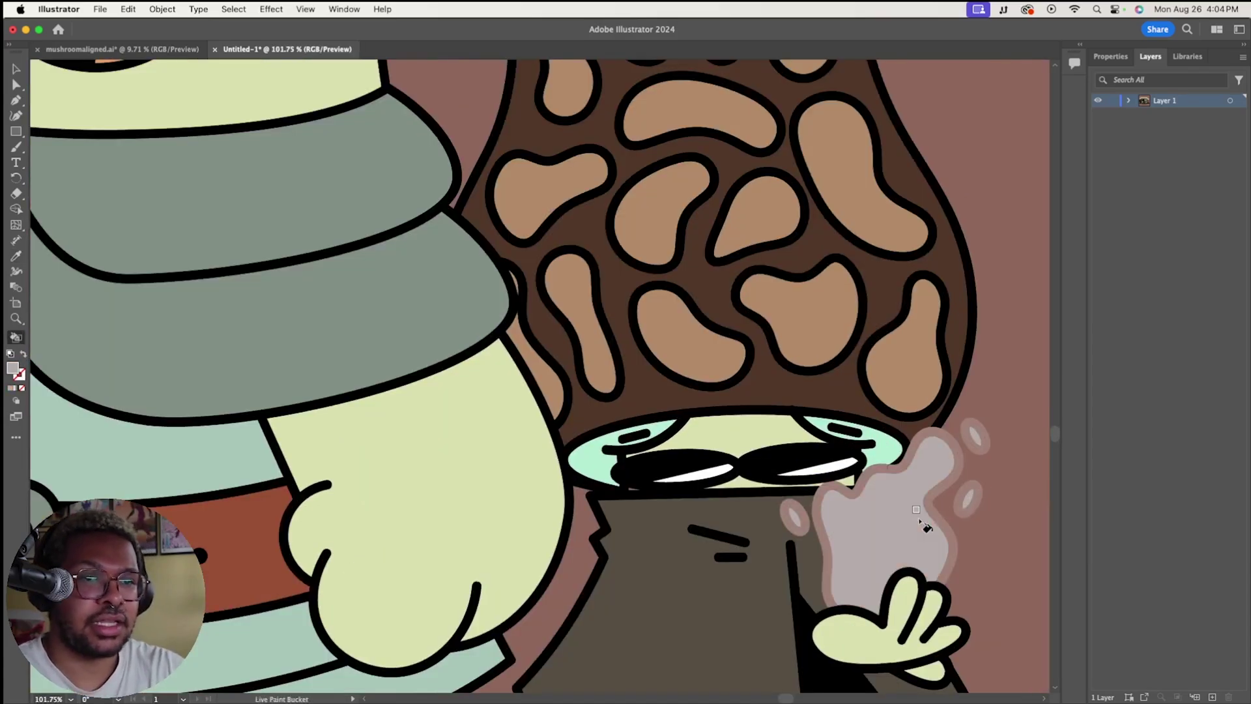
{"action": "key", "text": "z"}
{"action": "scroll", "coordinate": [838, 398], "scroll_direction": "down", "scroll_amount": 1}
{"action": "key", "text": "super+0"}
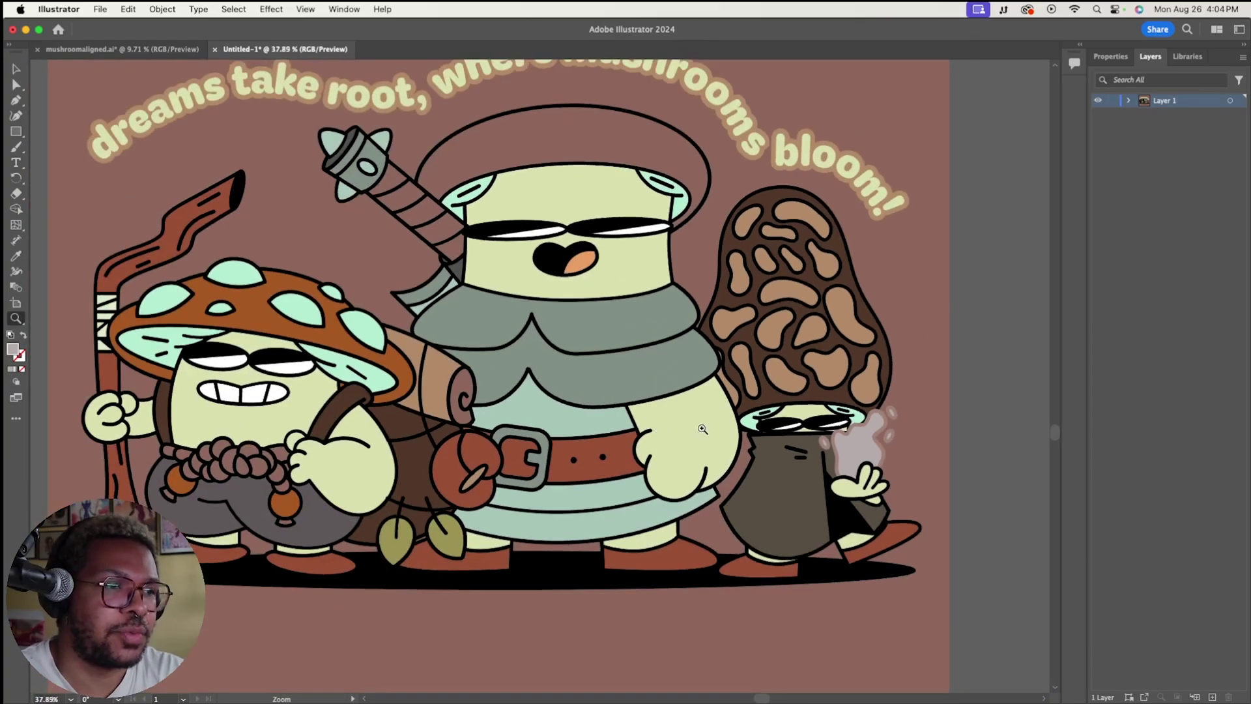
{"action": "scroll", "coordinate": [684, 438], "scroll_direction": "up", "scroll_amount": 2}
{"action": "scroll", "coordinate": [684, 438], "scroll_direction": "down", "scroll_amount": 2}
{"action": "key", "text": "k"}
{"action": "key", "text": "v"}
{"action": "scroll", "coordinate": [930, 514], "scroll_direction": "down", "scroll_amount": 3}
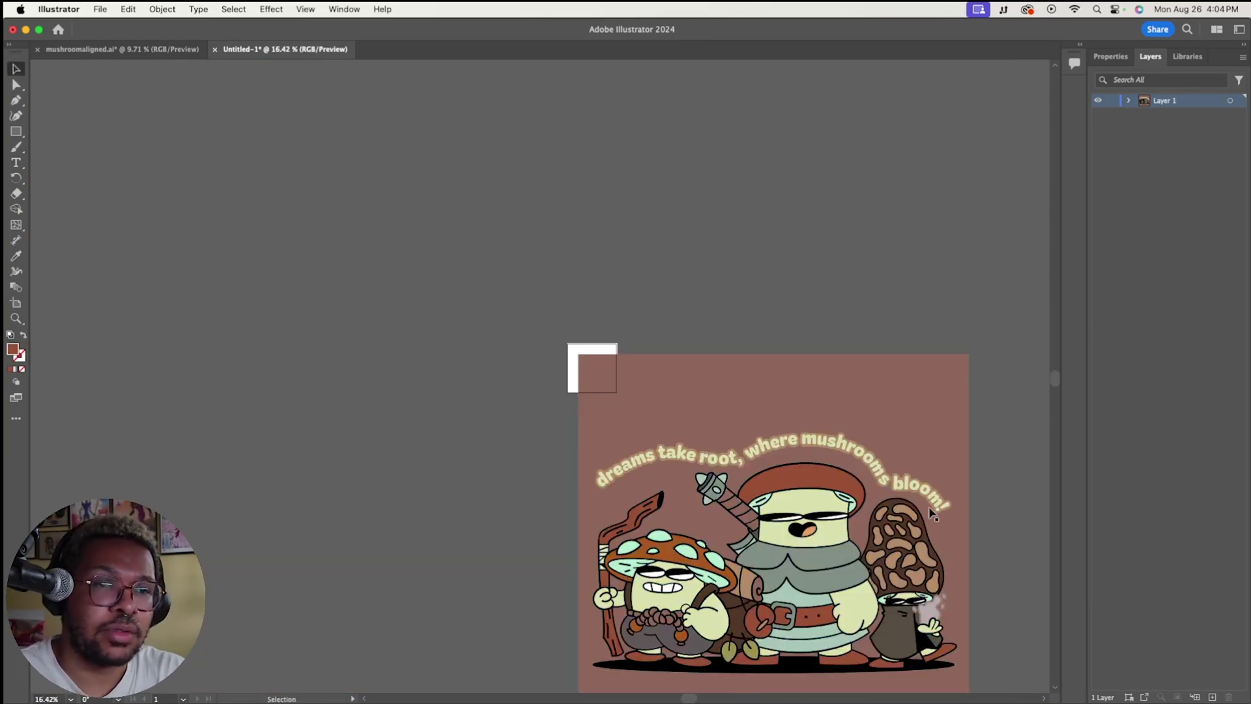
- Scale the pasted artwork down proportionally and move it onto the artboard
{"action": "left_click", "coordinate": [898, 541]}
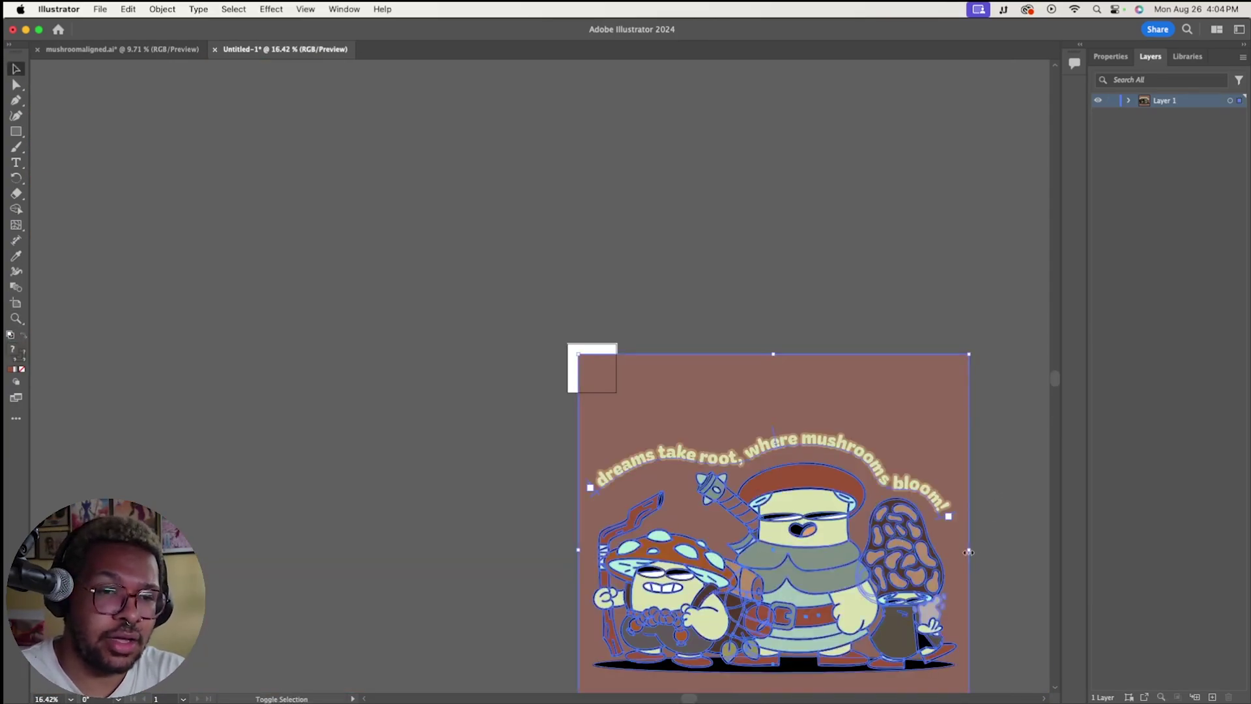
{"action": "left_click_drag", "start_coordinate": [971, 551], "coordinate": [953, 553]}
{"action": "left_click_drag", "start_coordinate": [863, 561], "coordinate": [925, 417]}
{"action": "key", "text": "z"}
{"action": "key", "text": "v"}
{"action": "left_click", "coordinate": [815, 208]}
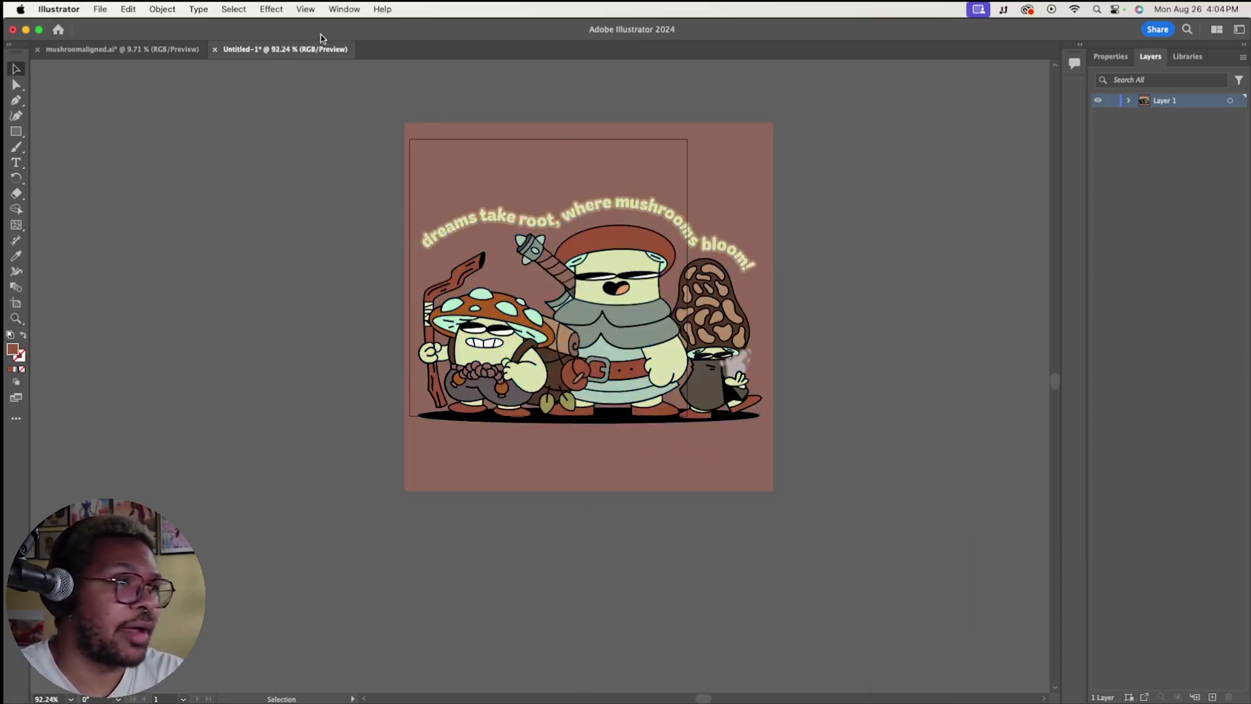
- Resize the artwork to about 10.3 in with the Transform panel showing, then close the panel
{"action": "left_click", "coordinate": [344, 9]}
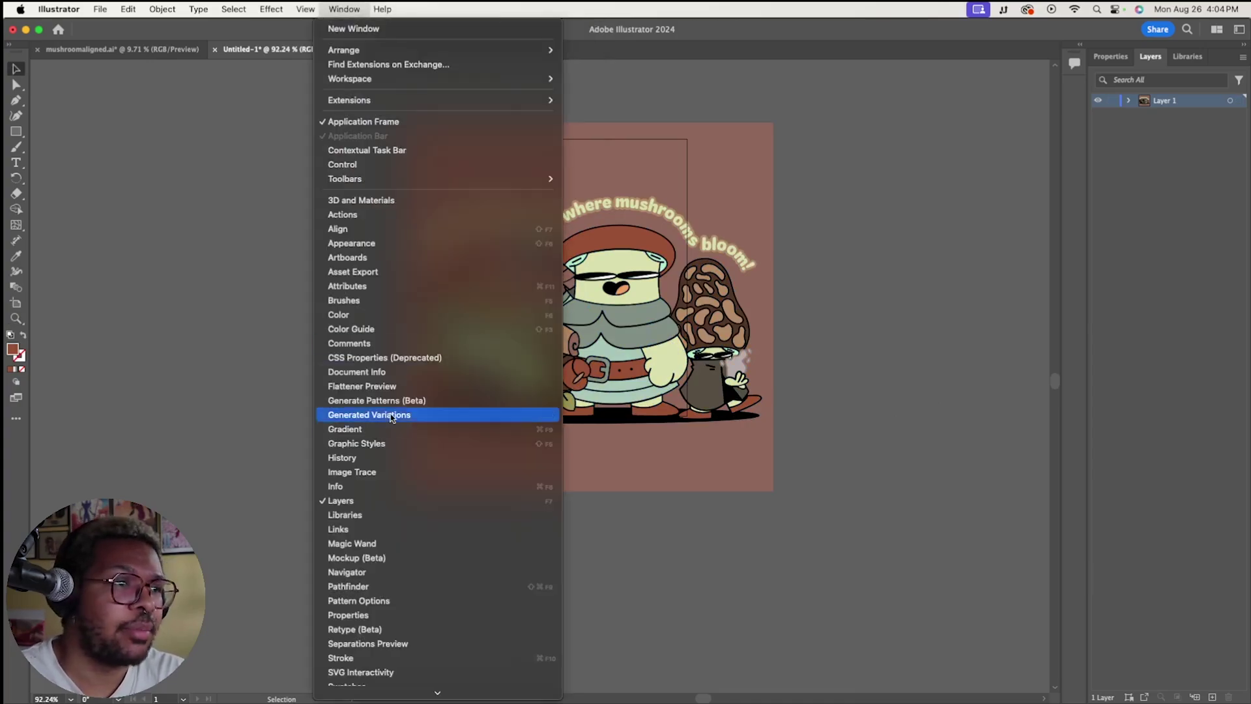
{"action": "left_click", "coordinate": [391, 371]}
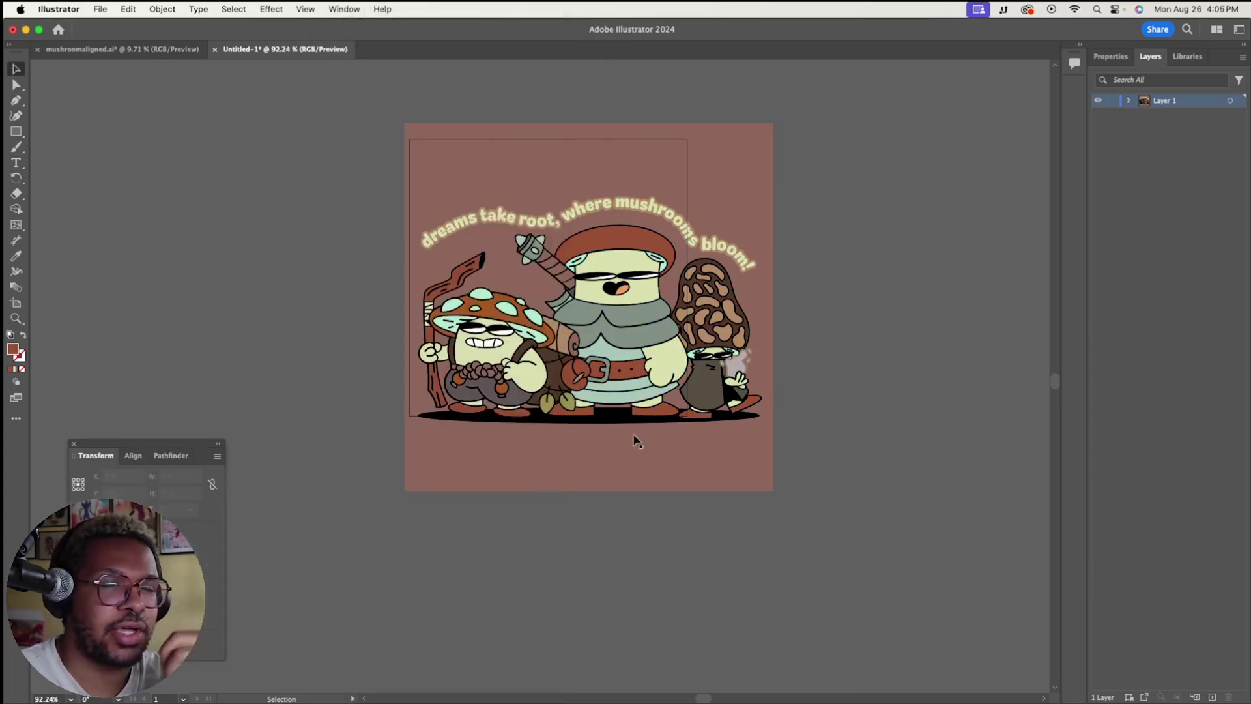
{"action": "left_click_drag", "start_coordinate": [138, 443], "coordinate": [184, 396]}
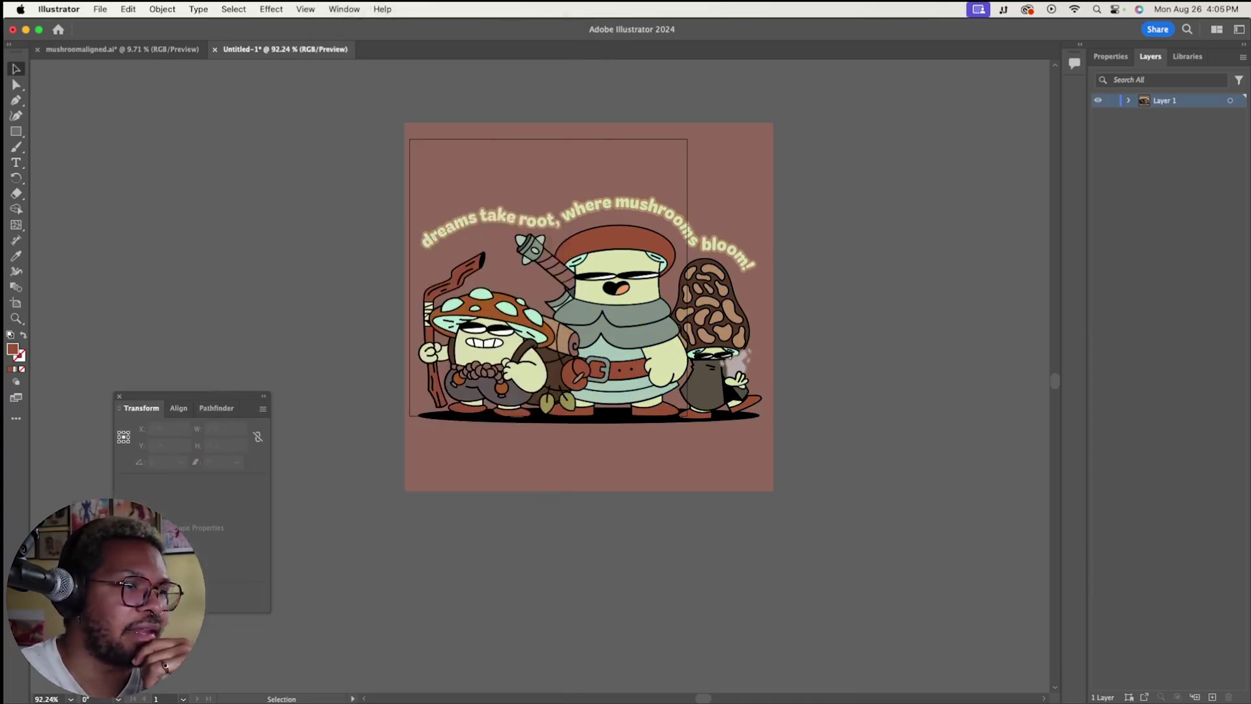
{"action": "left_click", "coordinate": [510, 487]}
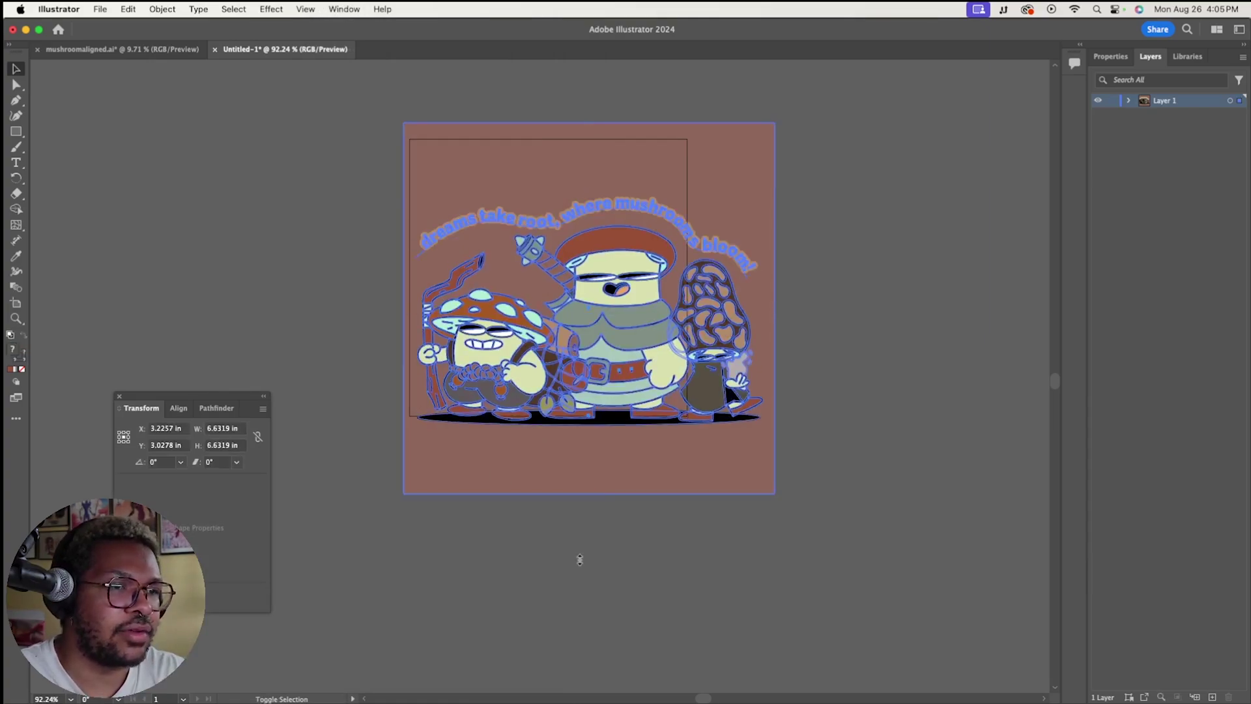
{"action": "left_click_drag", "start_coordinate": [575, 595], "coordinate": [570, 679]}
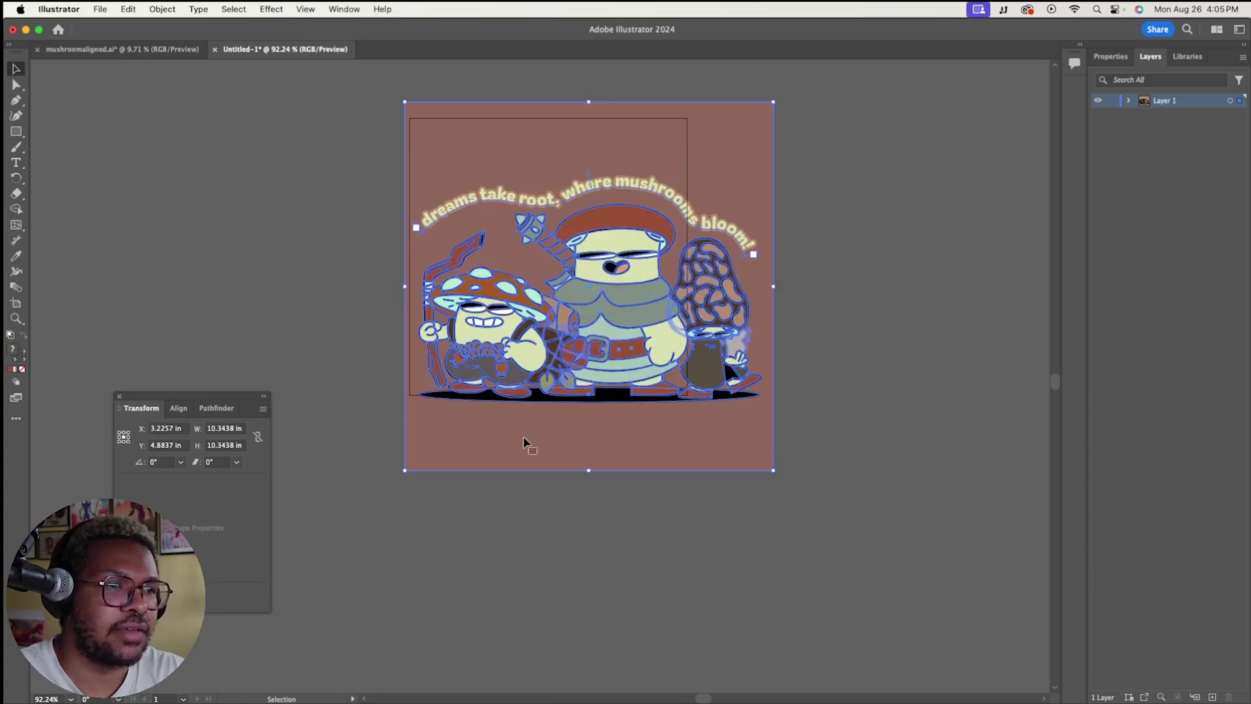
{"action": "left_click", "coordinate": [796, 315]}
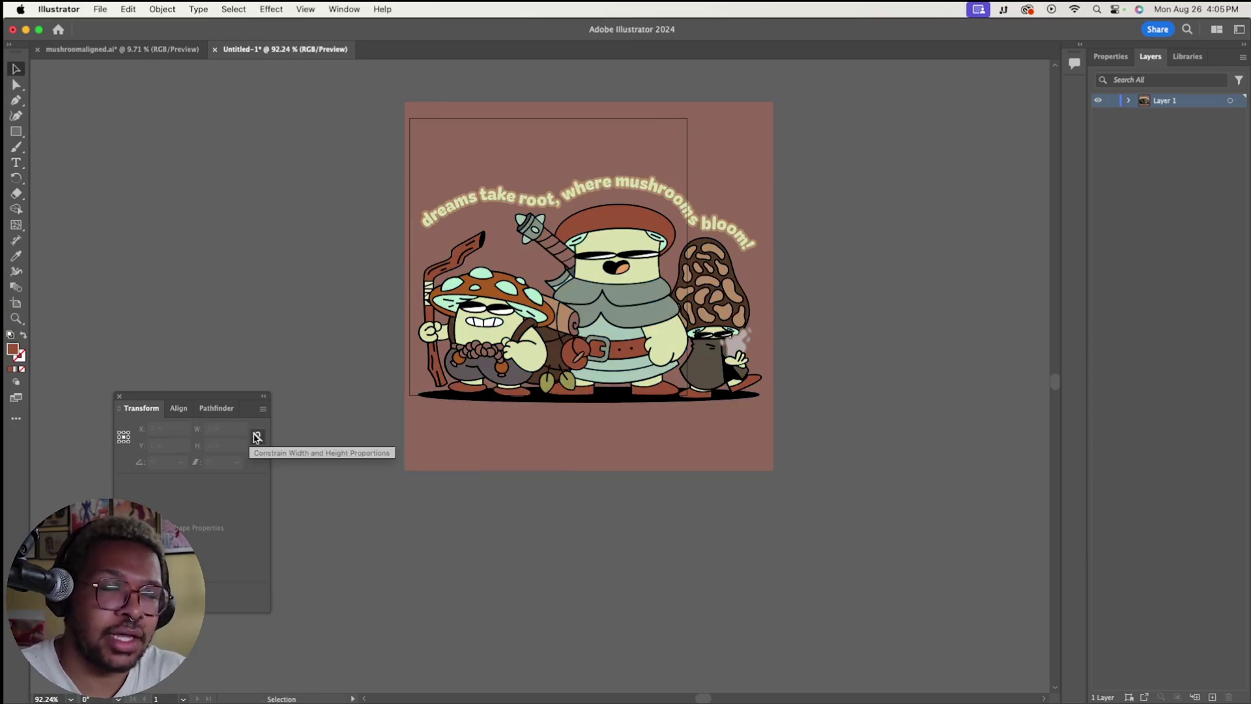
{"action": "left_click", "coordinate": [119, 398]}
{"action": "scroll", "coordinate": [624, 323], "scroll_direction": "up", "scroll_amount": 2}
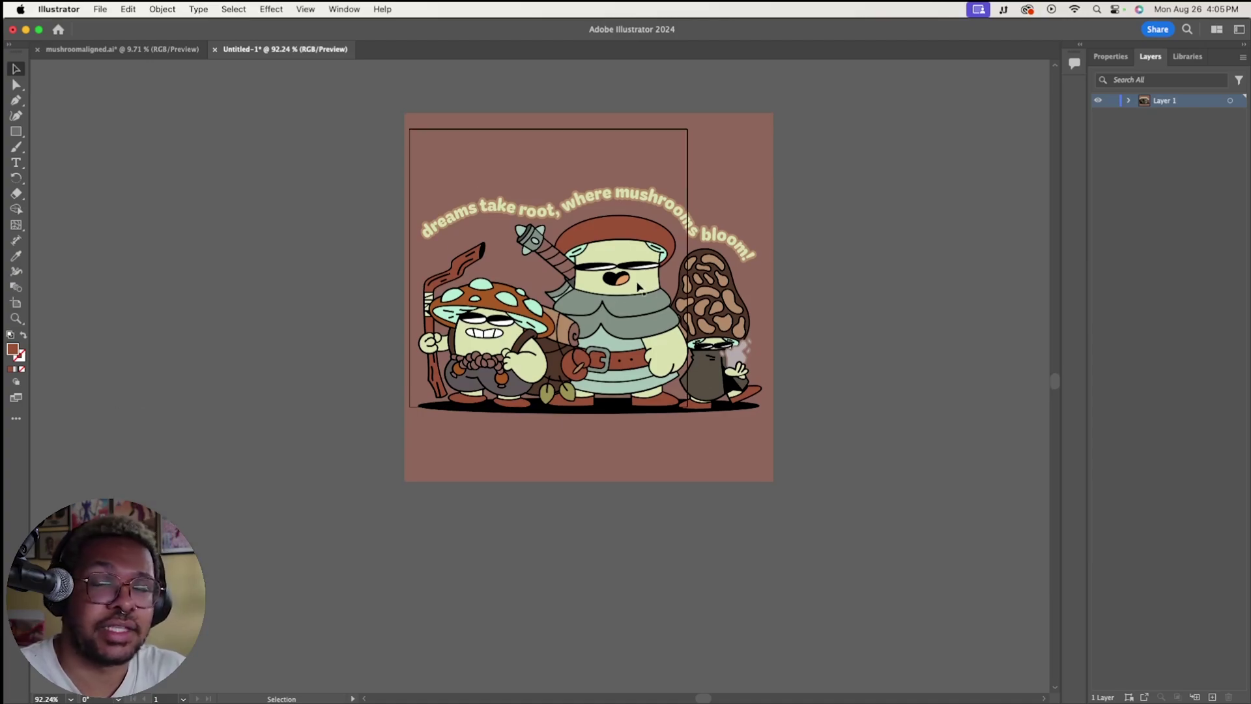
{"action": "key", "text": "super+equal"}
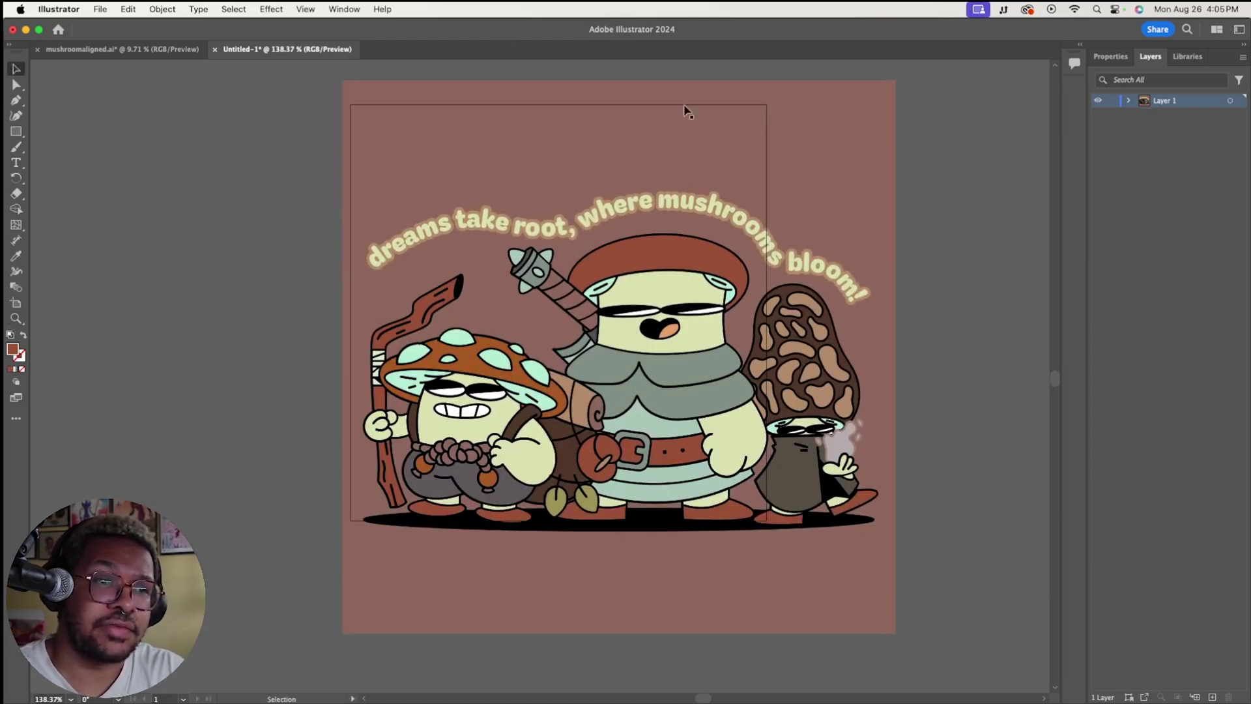
{"action": "key", "text": "super+a"}
- Fit the artwork onto the artboard and turn on View > Rulers > Show Rulers
{"action": "left_click_drag", "start_coordinate": [900, 356], "coordinate": [655, 314]}
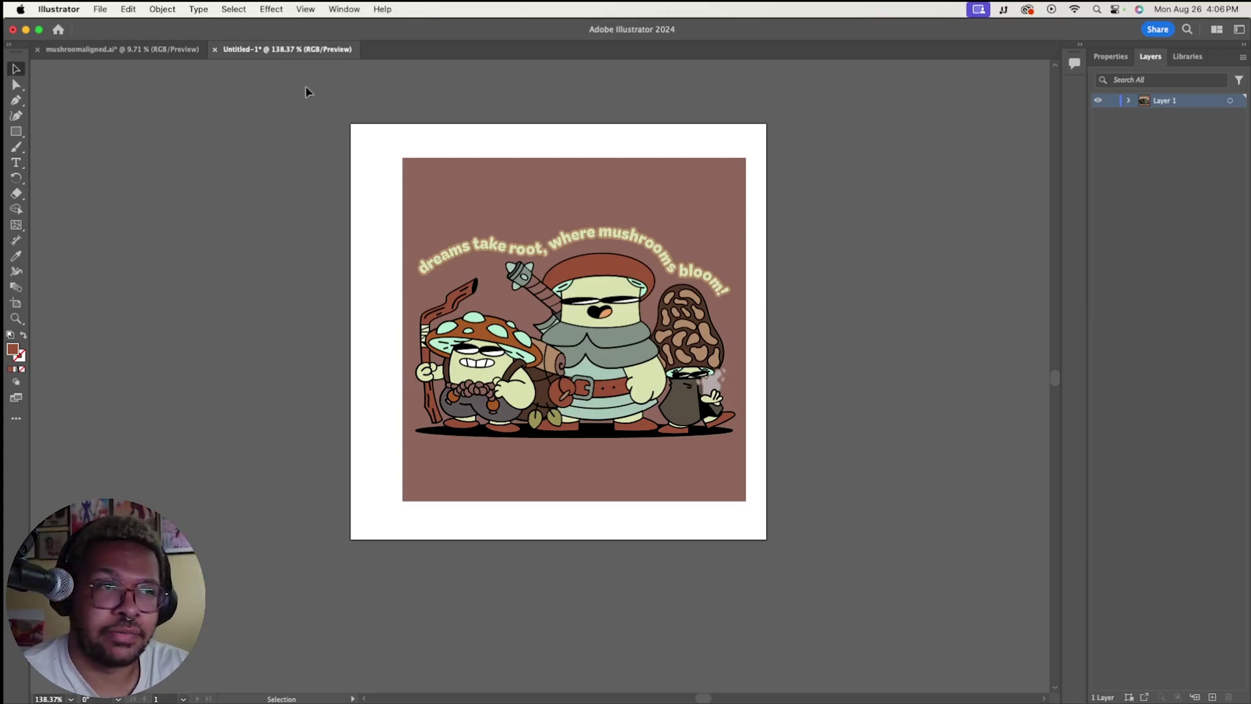
{"action": "left_click", "coordinate": [305, 9]}
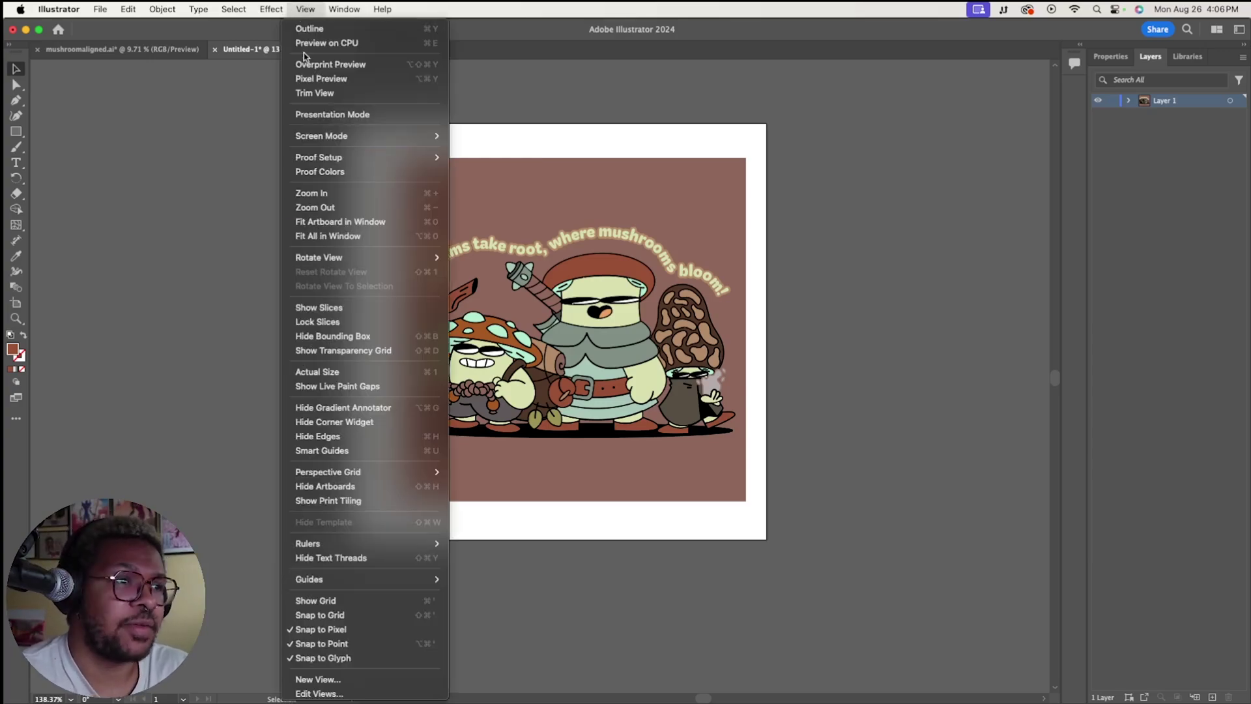
{"action": "mouse_move", "coordinate": [365, 542]}
{"action": "left_click", "coordinate": [528, 543]}
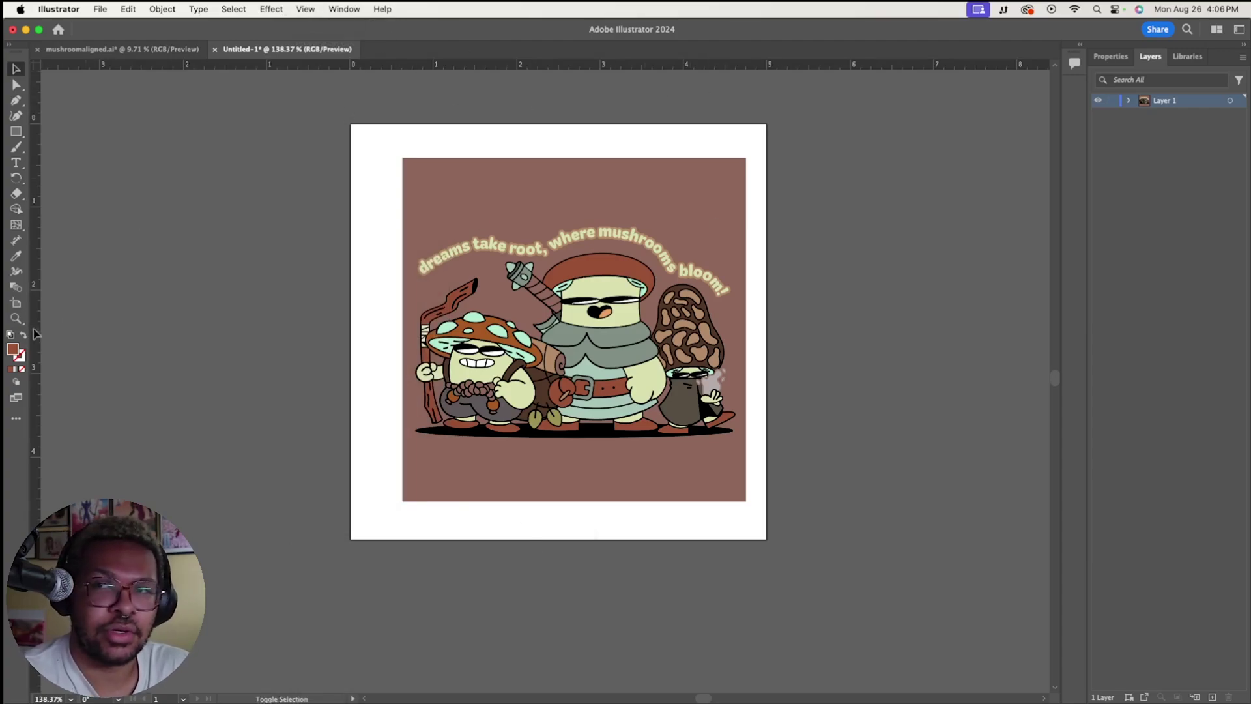
- Drag out vertical guides near the left and right edges and horizontal guides near the top and bottom
{"action": "left_click_drag", "start_coordinate": [37, 333], "coordinate": [270, 344]}
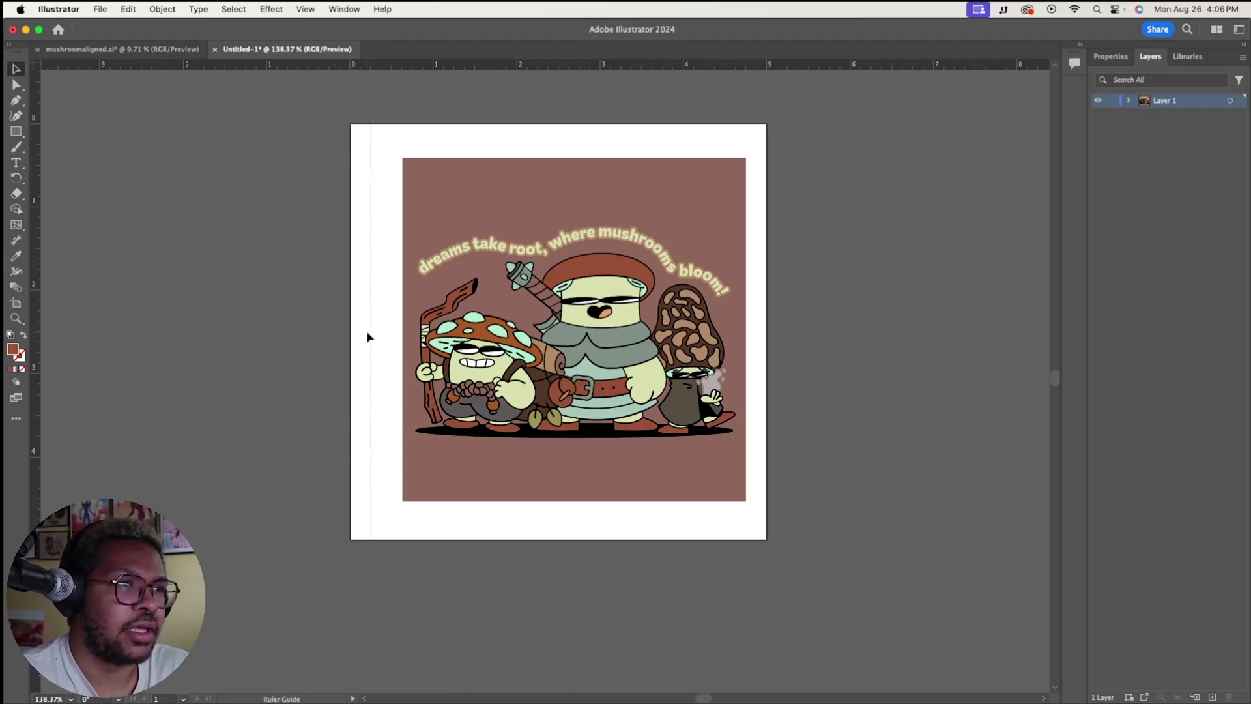
{"action": "left_click_drag", "start_coordinate": [367, 334], "coordinate": [366, 333]}
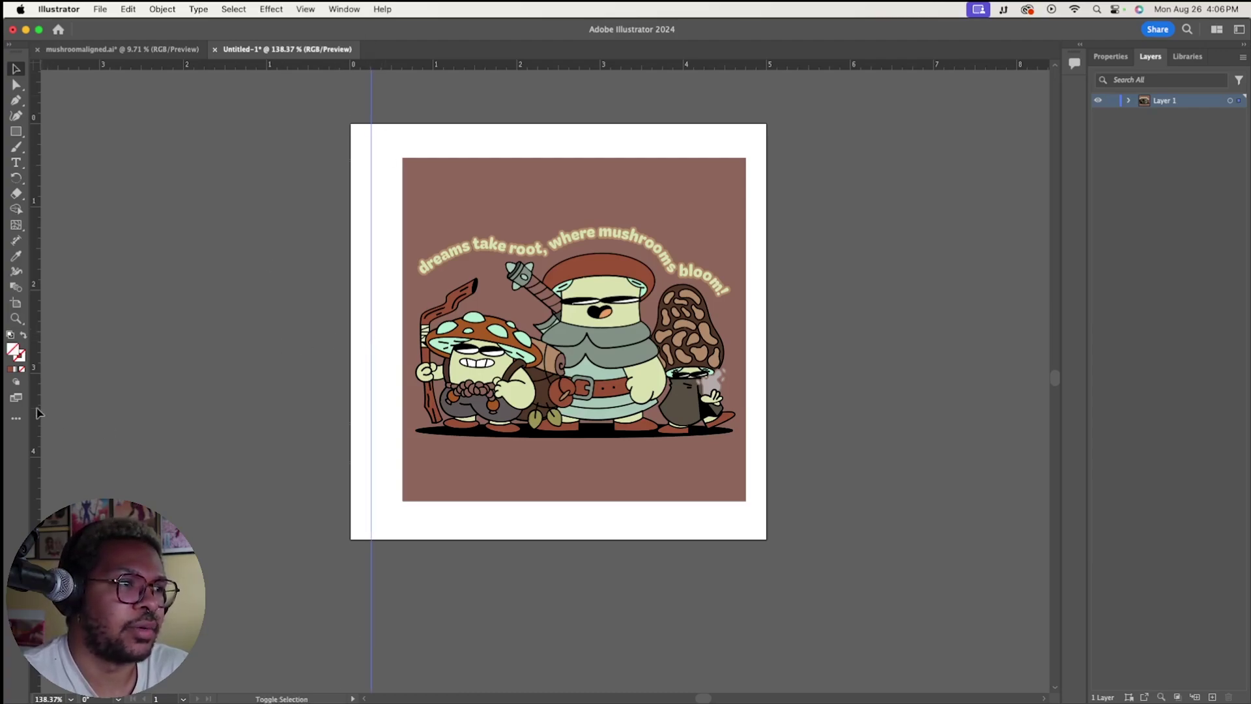
{"action": "left_click_drag", "start_coordinate": [37, 411], "coordinate": [746, 345]}
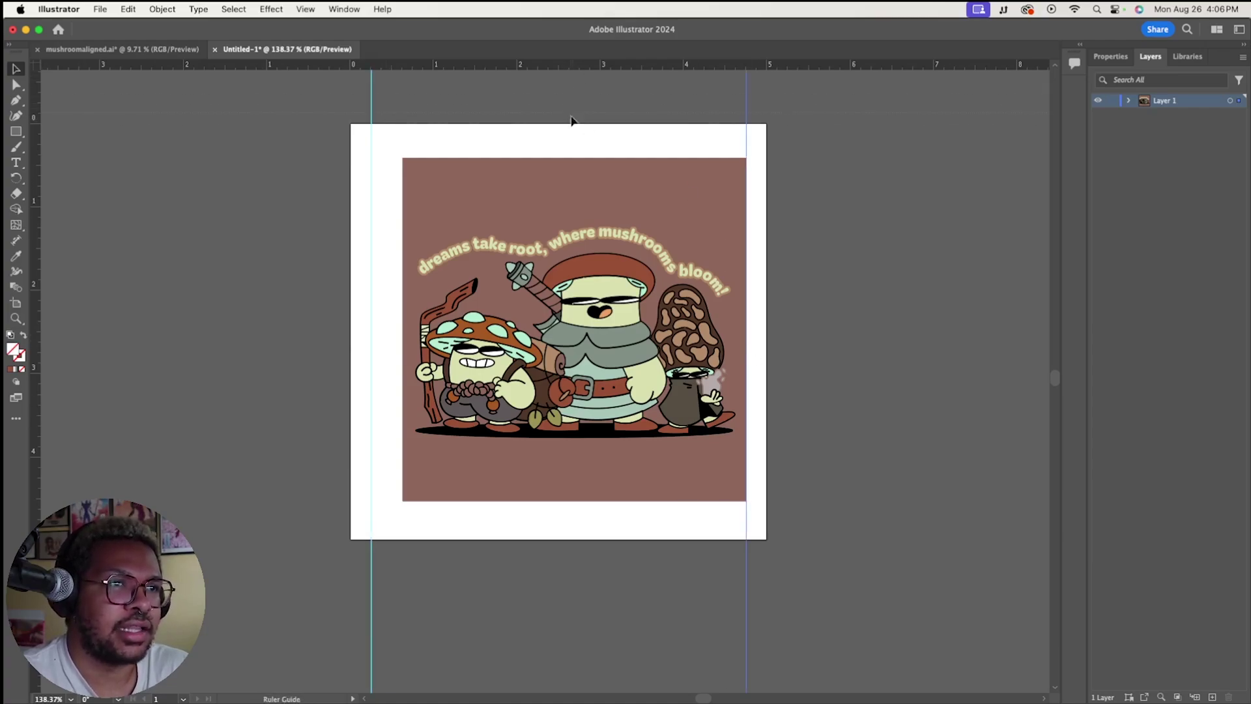
{"action": "left_click_drag", "start_coordinate": [571, 124], "coordinate": [569, 144]}
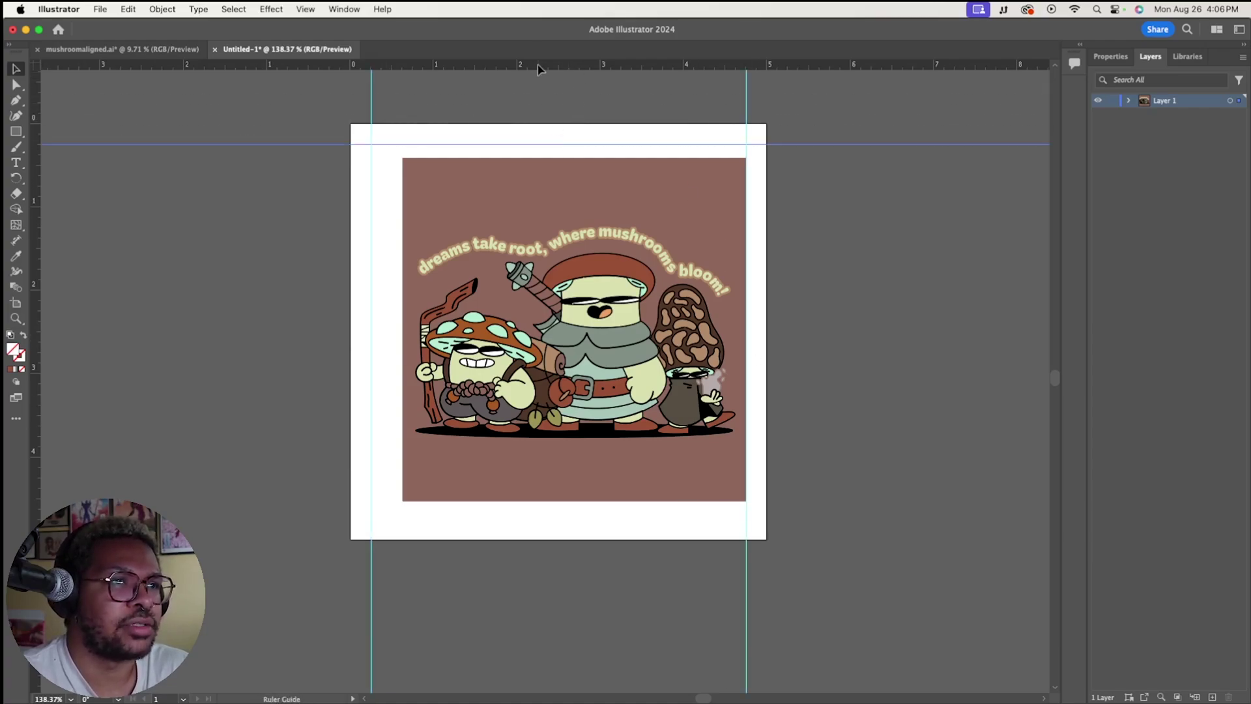
{"action": "left_click_drag", "start_coordinate": [539, 69], "coordinate": [592, 519]}
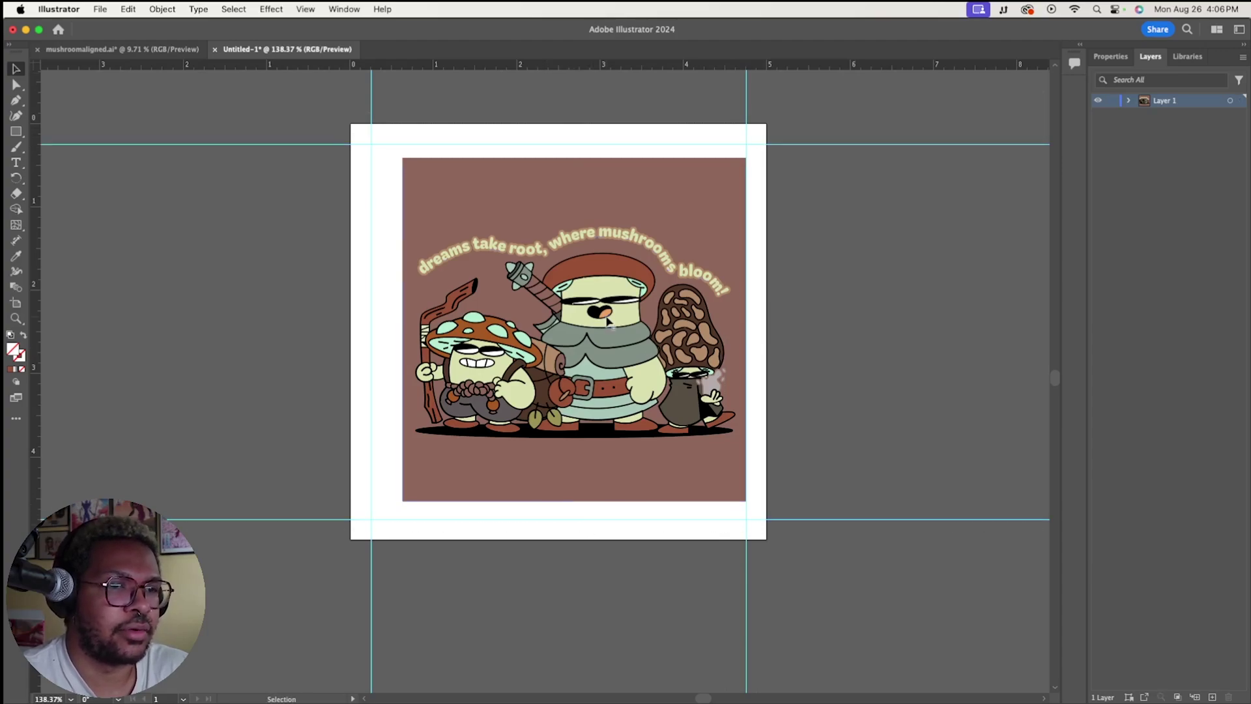
- Move the artwork to the top-left guide corner and enlarge it to fill the guides
{"action": "left_click", "coordinate": [606, 320]}
{"action": "left_click_drag", "start_coordinate": [522, 289], "coordinate": [490, 275]}
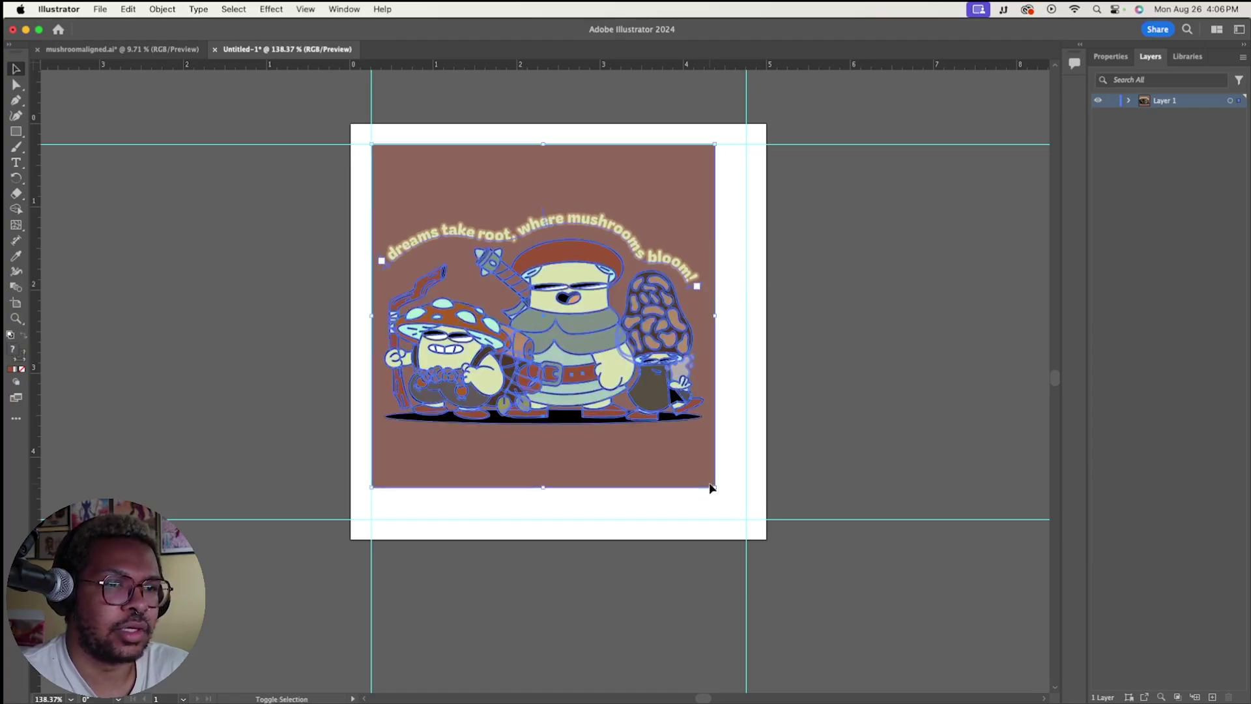
{"action": "left_click_drag", "start_coordinate": [716, 490], "coordinate": [747, 519]}
{"action": "left_click", "coordinate": [822, 162]}
{"action": "left_click", "coordinate": [657, 272]}
{"action": "left_click", "coordinate": [1110, 56]}
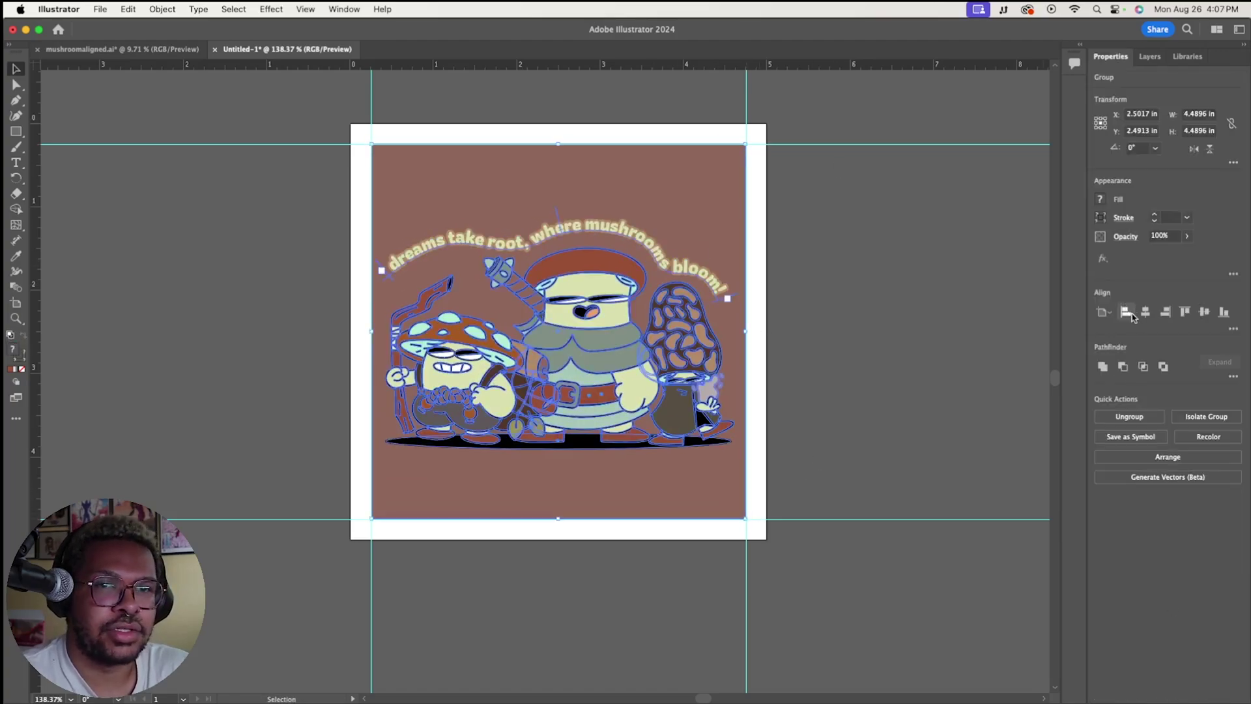
{"action": "left_click", "coordinate": [897, 349]}
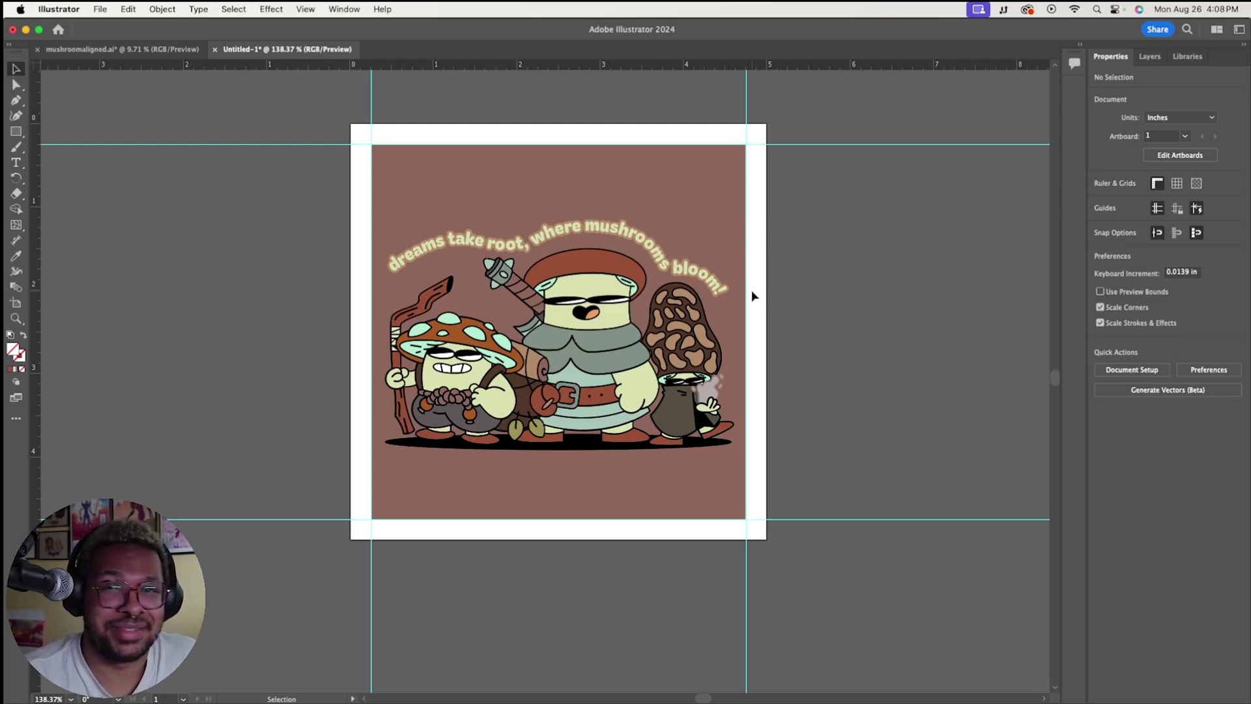
- Create a new 3000 × 3000 px document with High (300 ppi) raster effects
{"action": "left_click", "coordinate": [98, 8]}
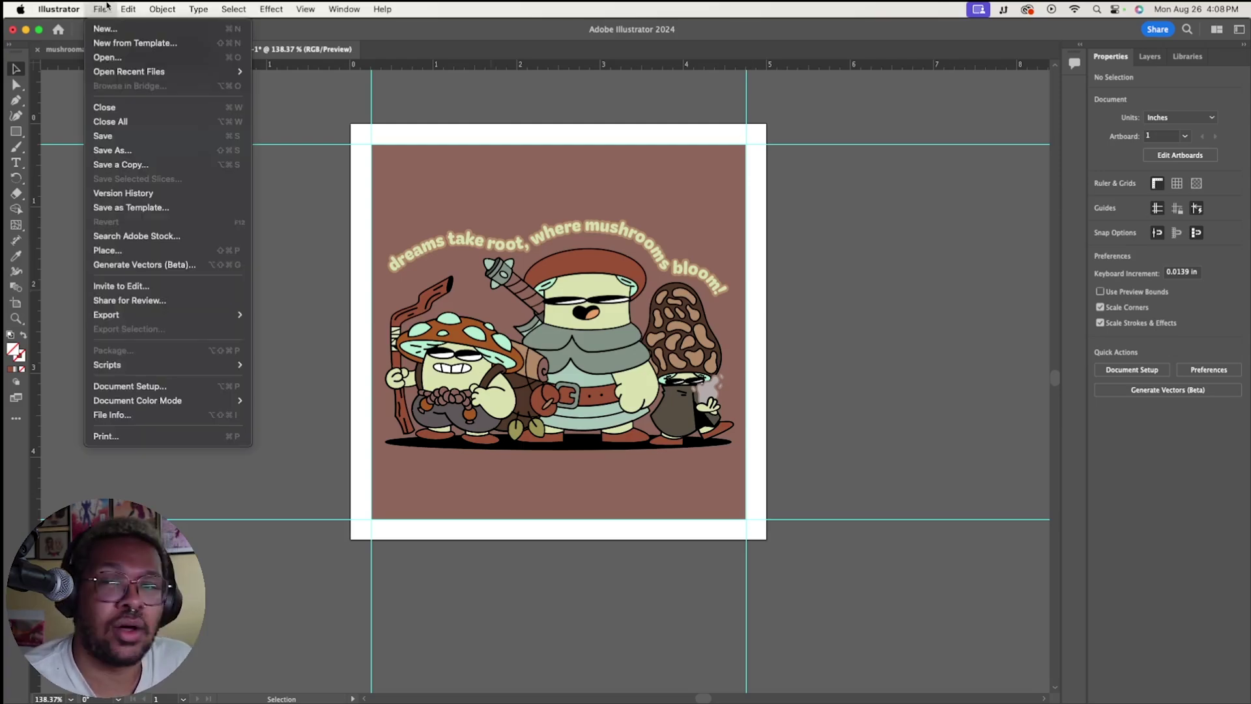
{"action": "left_click", "coordinate": [107, 23]}
{"action": "left_click", "coordinate": [465, 274]}
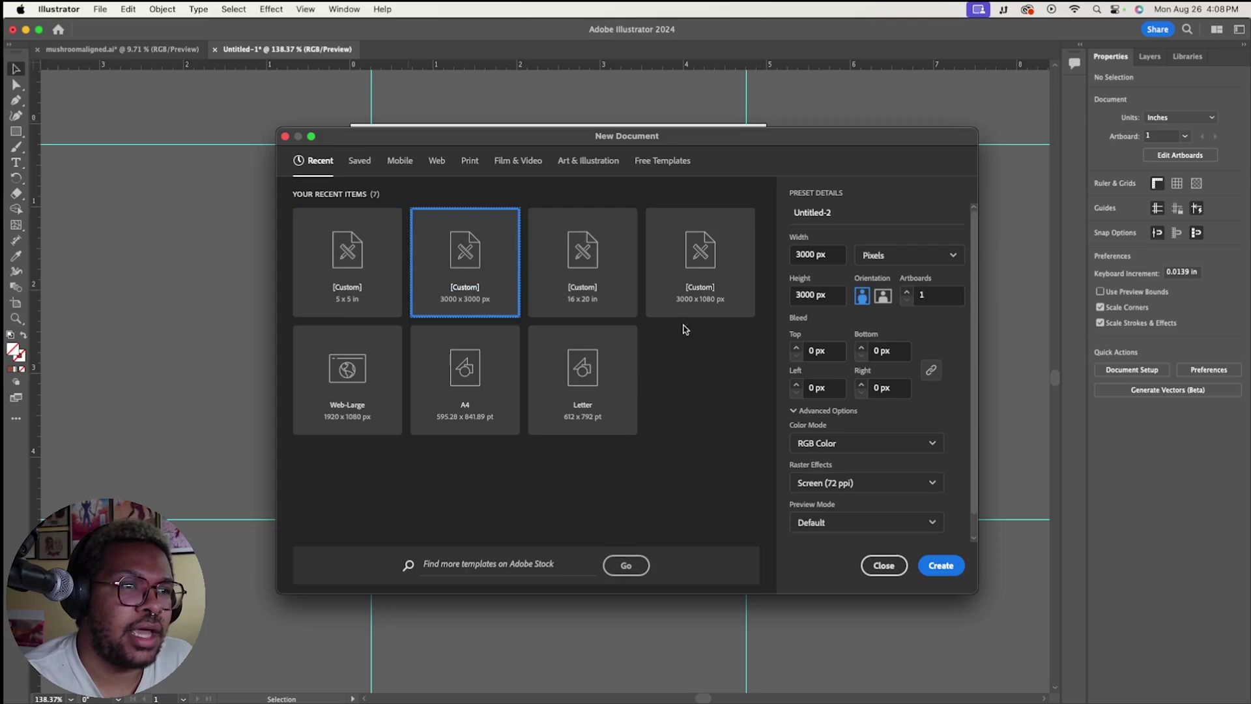
{"action": "left_click", "coordinate": [845, 488]}
{"action": "left_click", "coordinate": [842, 509]}
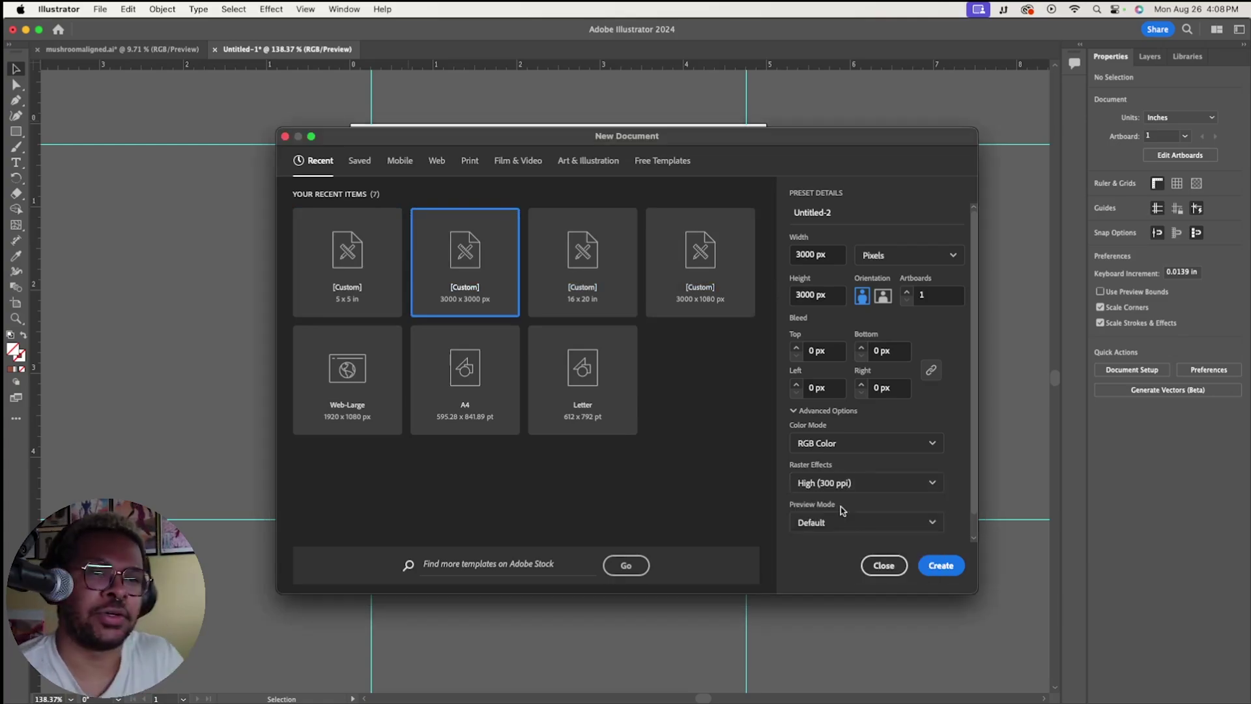
{"action": "left_click", "coordinate": [945, 564]}
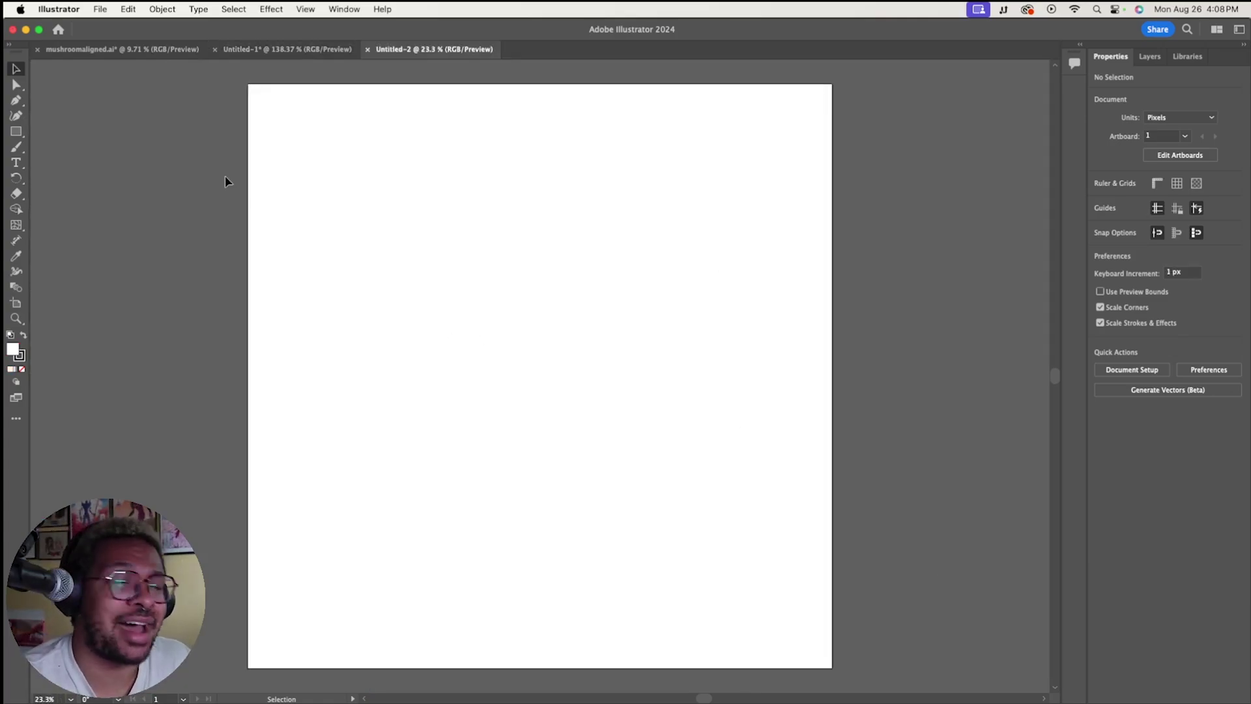
- Copy the poster artwork from mushroomaligned.ai and paste it into Untitled-2
{"action": "left_click", "coordinate": [122, 48]}
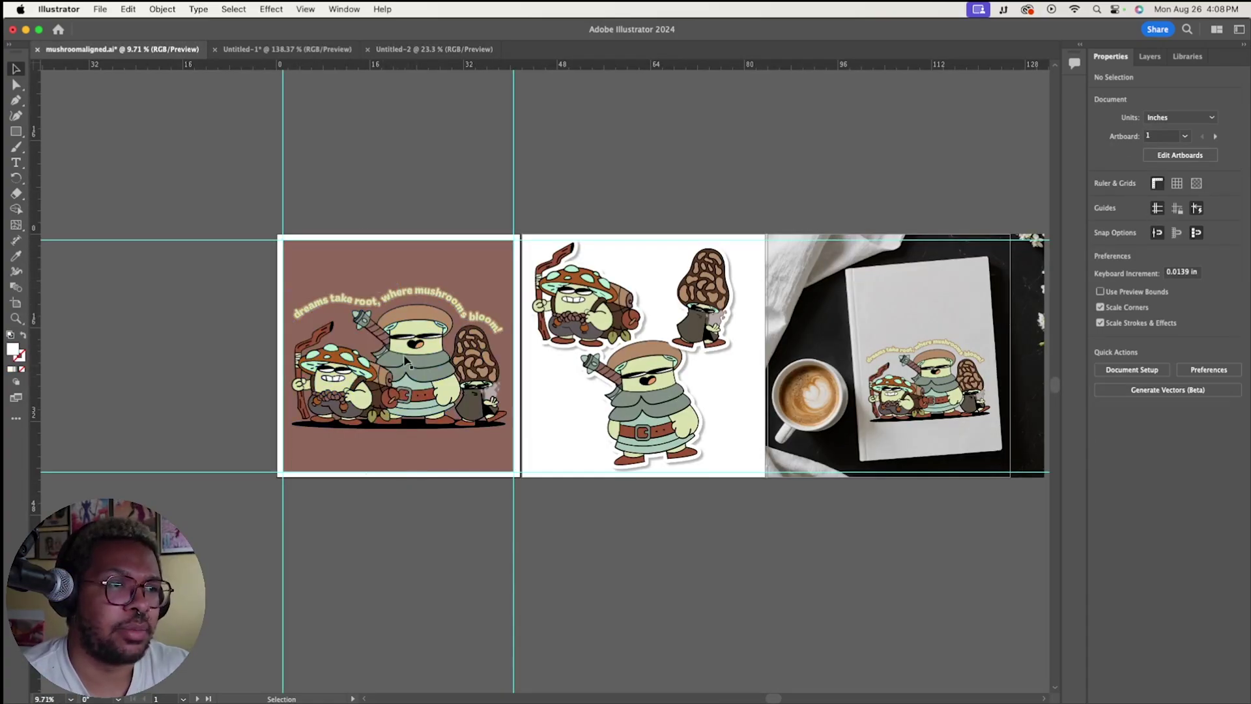
{"action": "left_click", "coordinate": [373, 265]}
{"action": "key", "text": "super+shift+g"}
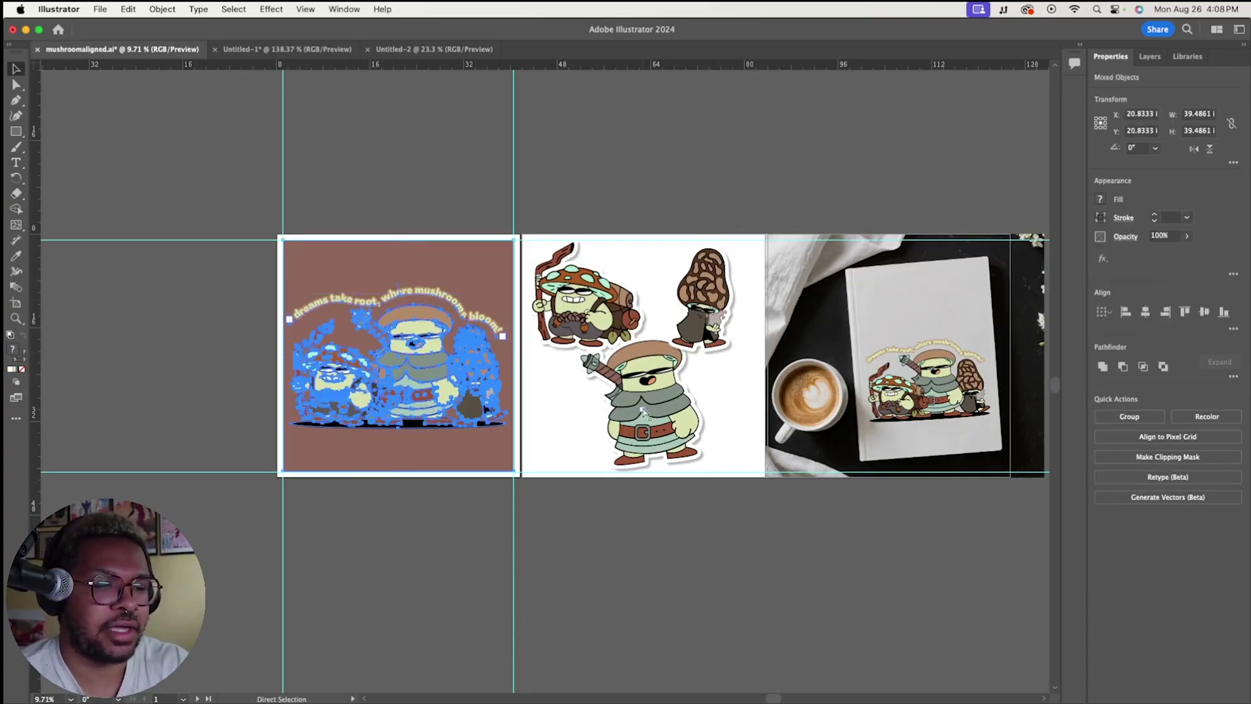
{"action": "left_click", "coordinate": [421, 52]}
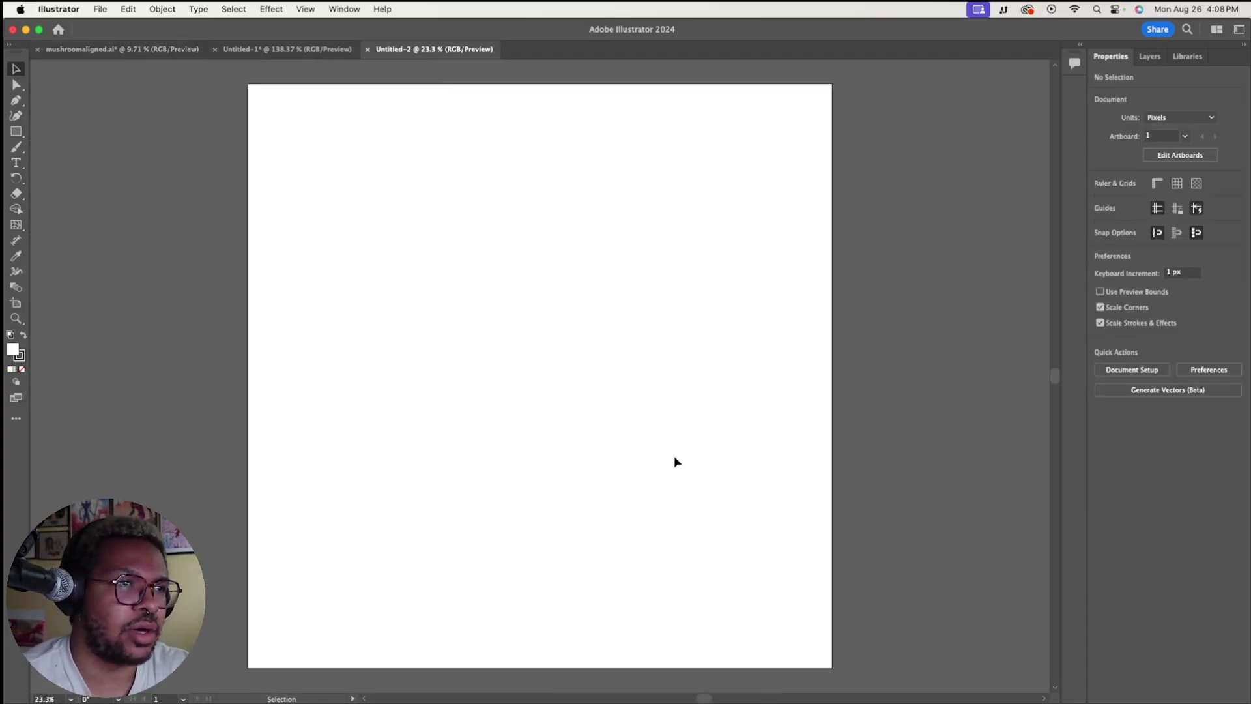
{"action": "key", "text": "super+v"}
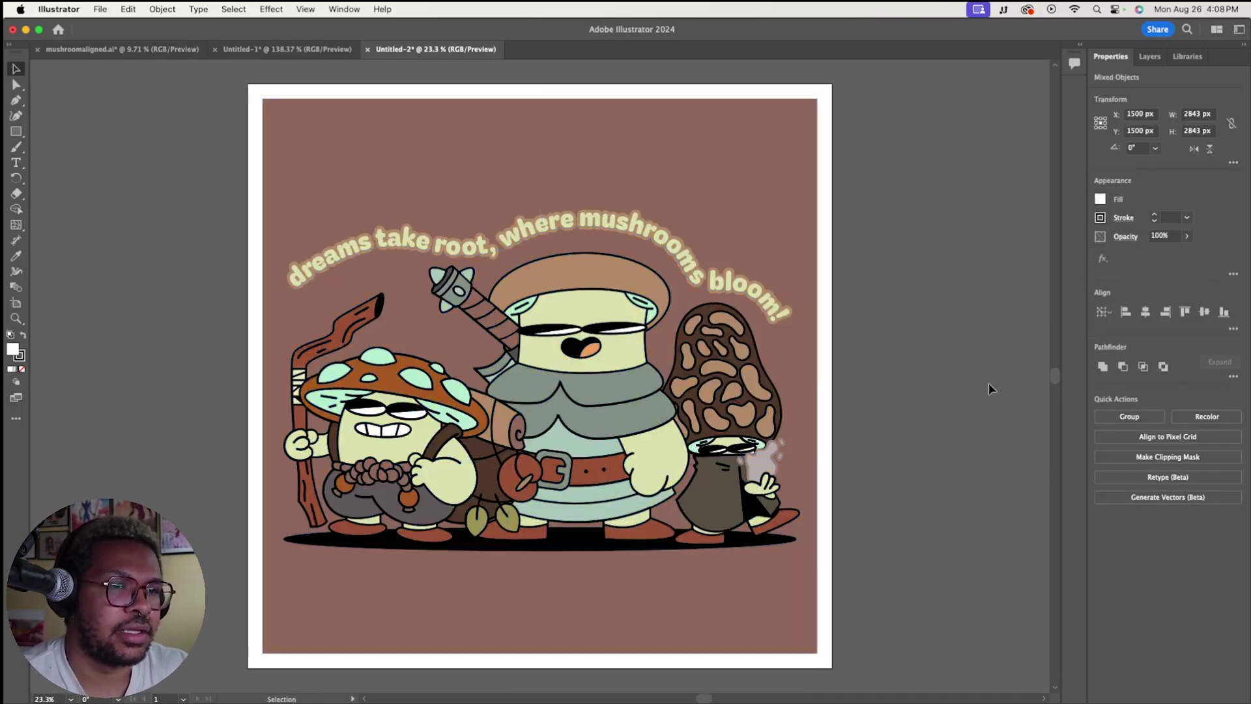
{"action": "left_click", "coordinate": [989, 389]}
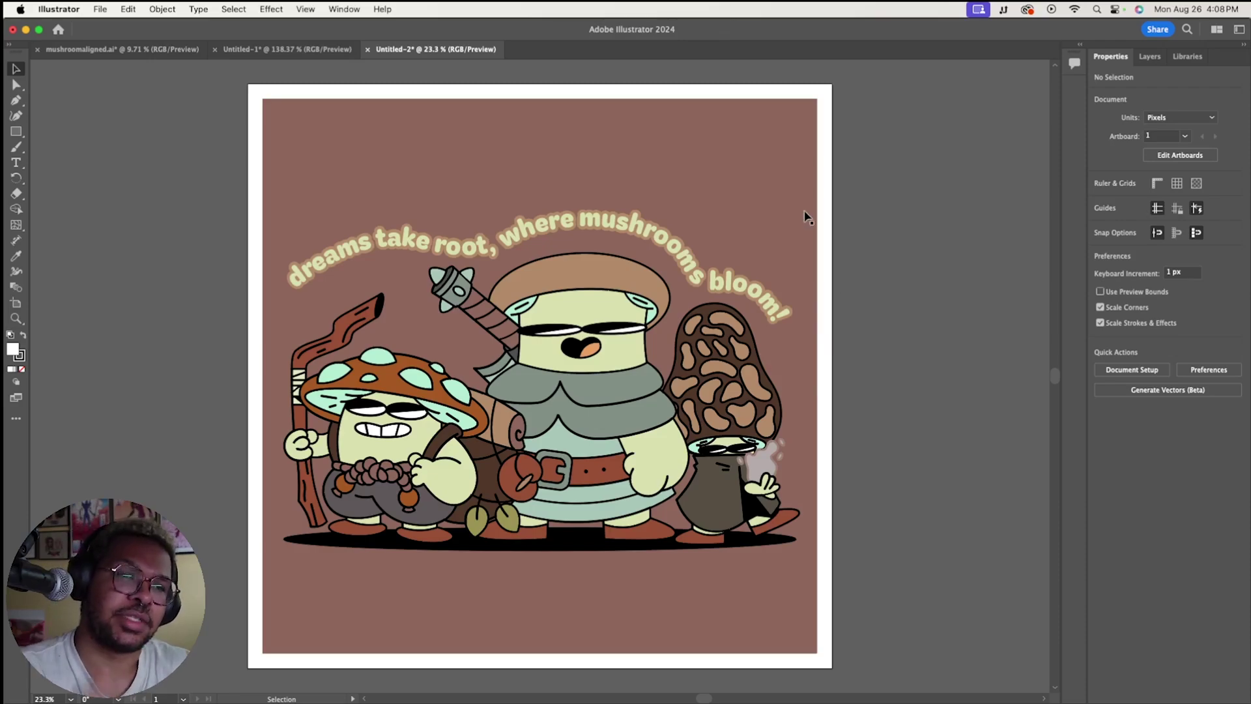
- Delete the brown background rectangle from the pasted artwork
{"action": "left_click", "coordinate": [762, 185]}
{"action": "key", "text": "a"}
{"action": "key", "text": "Delete"}
{"action": "scroll", "coordinate": [786, 593], "scroll_direction": "right", "scroll_amount": 2}
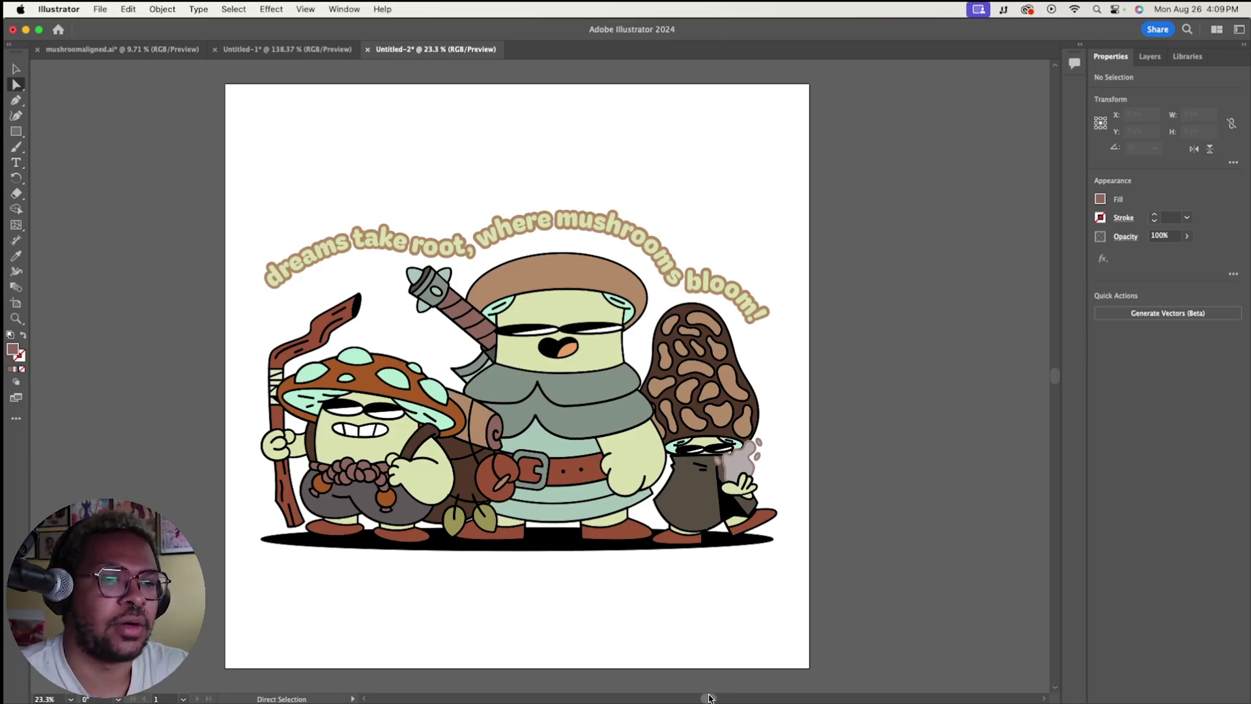
- Add a second artboard from the Artboards panel and zoom out to see both
{"action": "left_click_drag", "start_coordinate": [707, 697], "coordinate": [740, 696]}
{"action": "left_click", "coordinate": [344, 9]}
{"action": "left_click", "coordinate": [364, 252]}
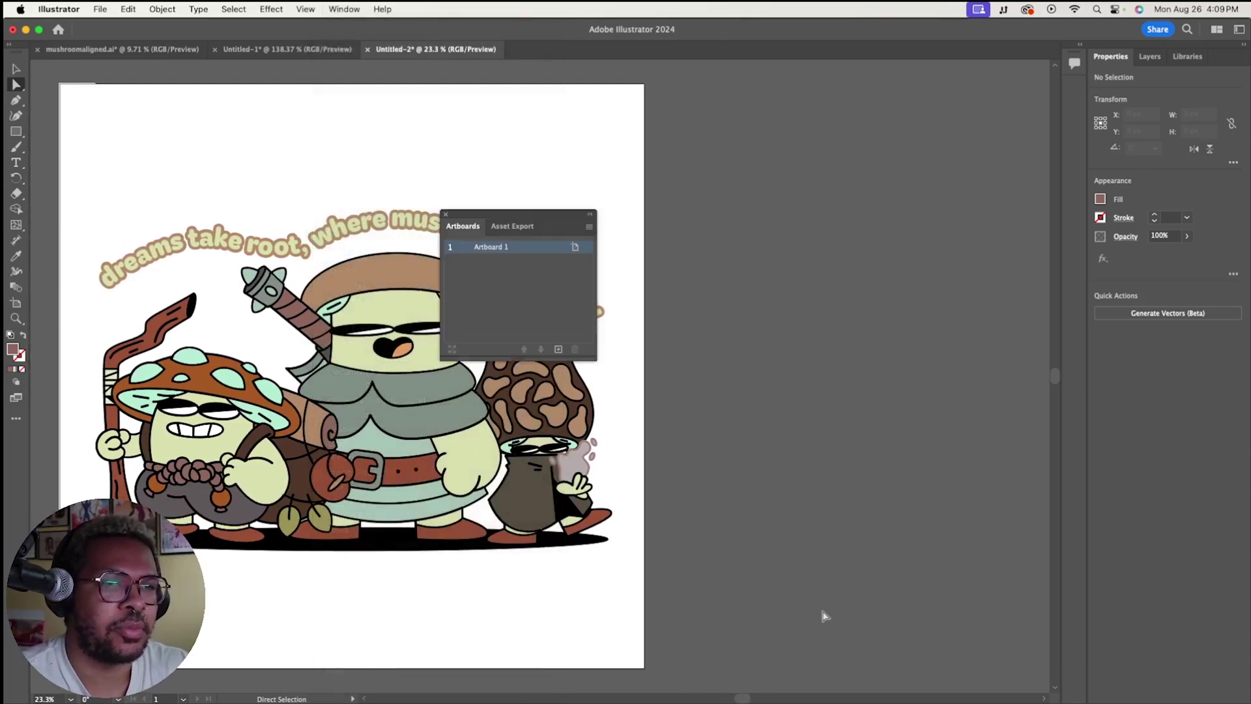
{"action": "left_click", "coordinate": [559, 349]}
{"action": "key", "text": "z"}
{"action": "left_click", "coordinate": [551, 313], "text": "alt"}
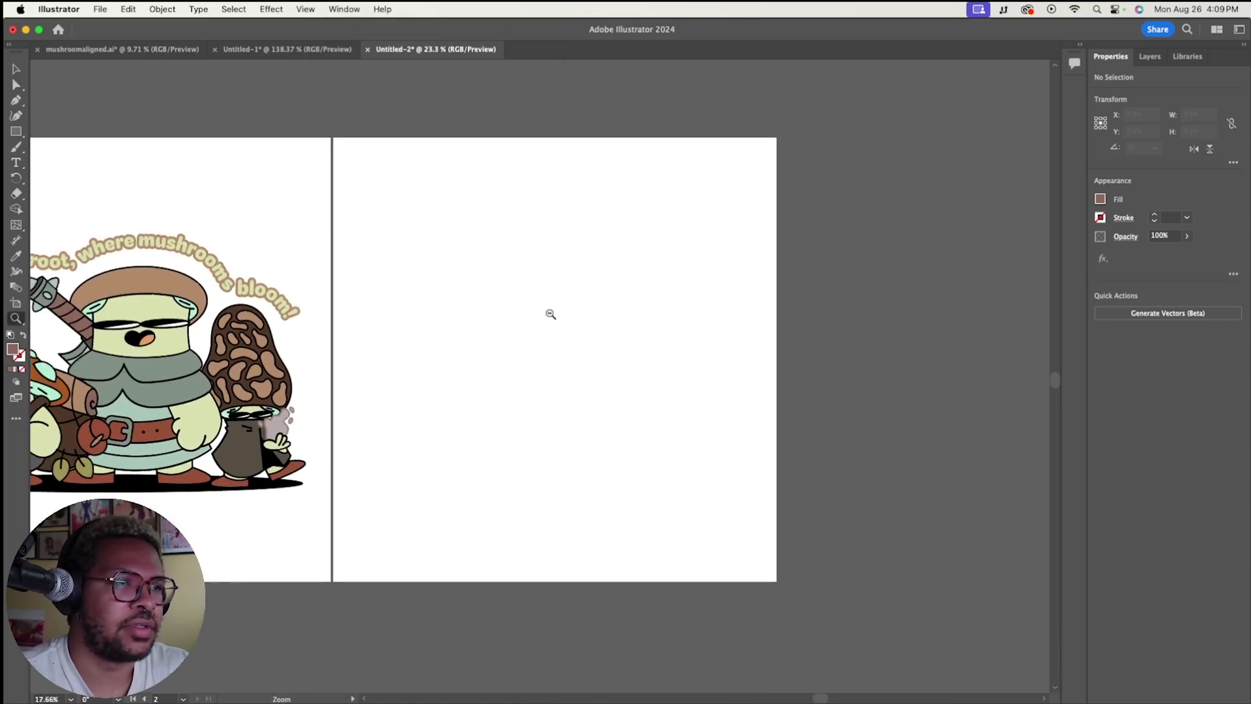
{"action": "left_click_drag", "start_coordinate": [822, 697], "coordinate": [782, 698]}
{"action": "scroll", "coordinate": [659, 502], "scroll_direction": "left", "scroll_amount": 2}
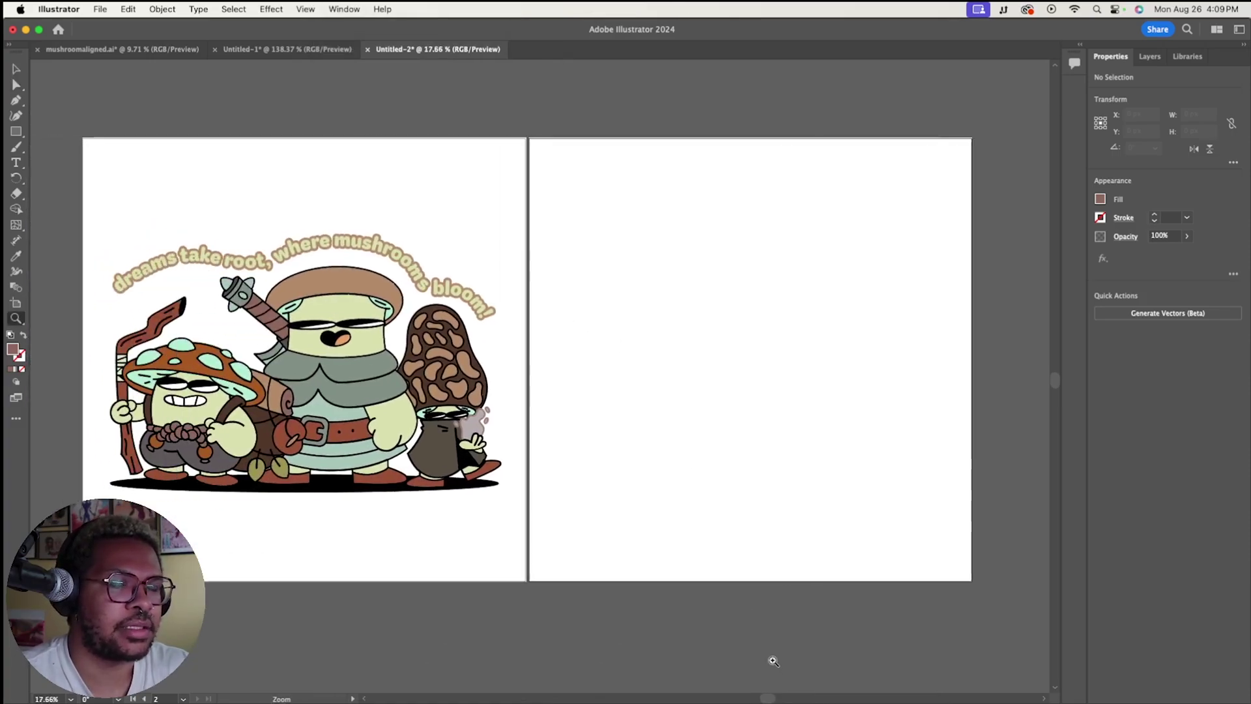
- Copy the mushroom artwork and paste it in place on the second artboard
{"action": "key", "text": "v"}
{"action": "key", "text": "super+a"}
{"action": "left_click", "coordinate": [767, 499]}
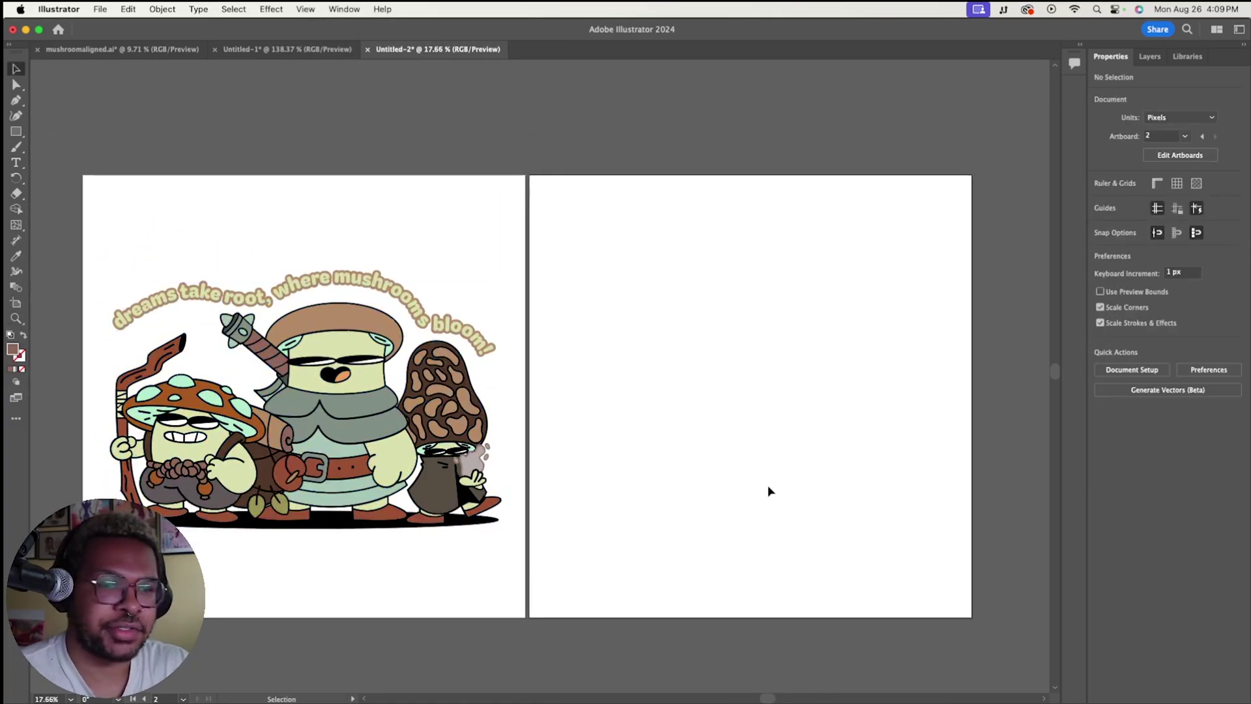
{"action": "key", "text": "super+shift+v"}
{"action": "left_click", "coordinate": [835, 152]}
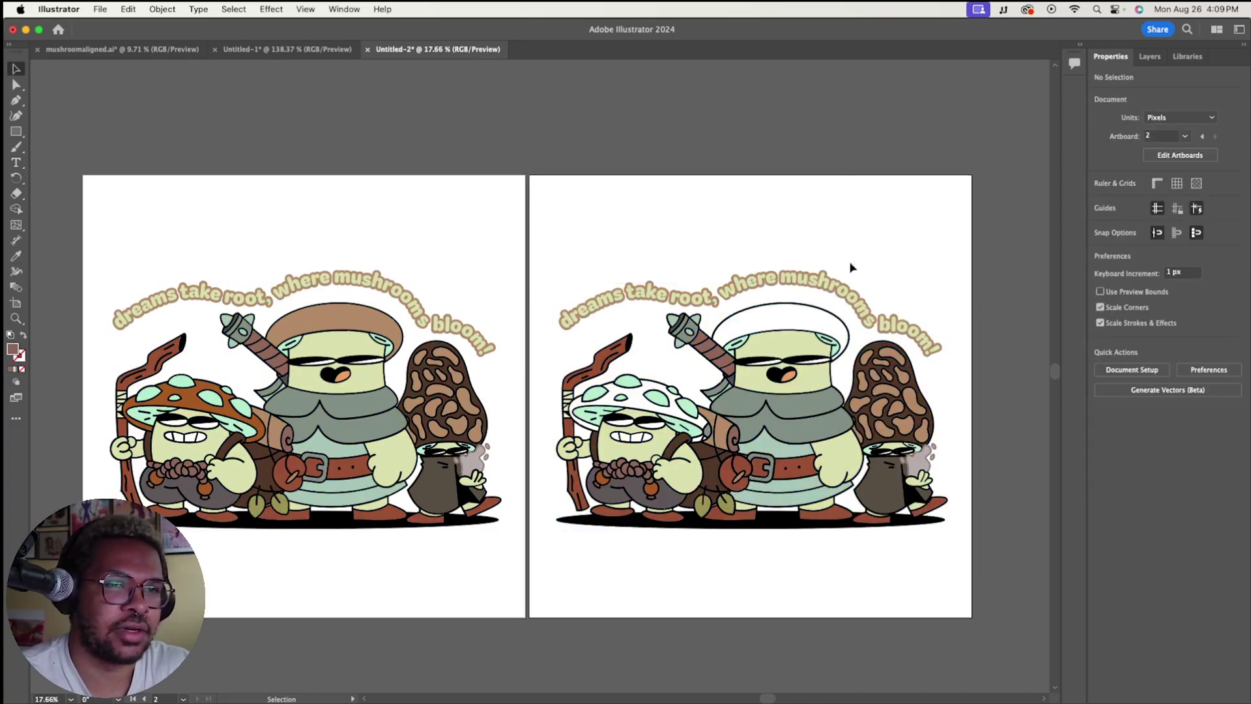
- Recolour the small and big white mushroom caps with the Eyedropper
{"action": "key", "text": "i"}
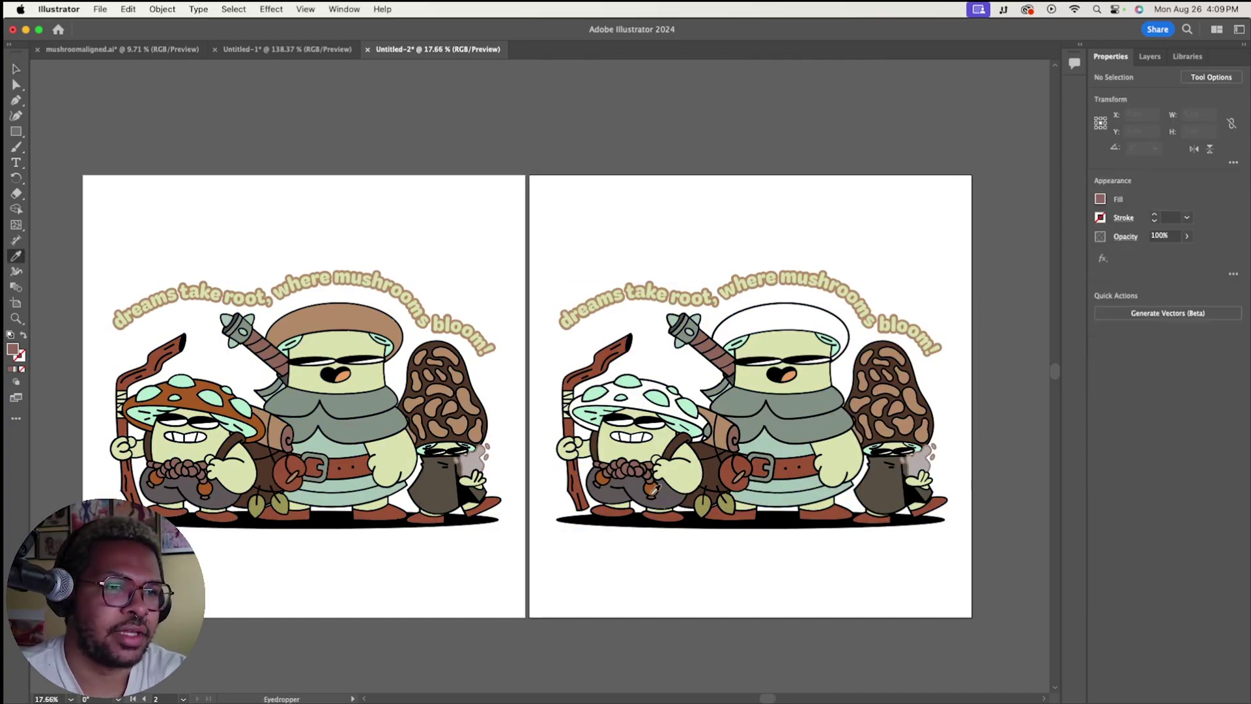
{"action": "left_click", "coordinate": [636, 400], "text": "alt"}
{"action": "left_click", "coordinate": [782, 325], "text": "alt"}
{"action": "key", "text": "v"}
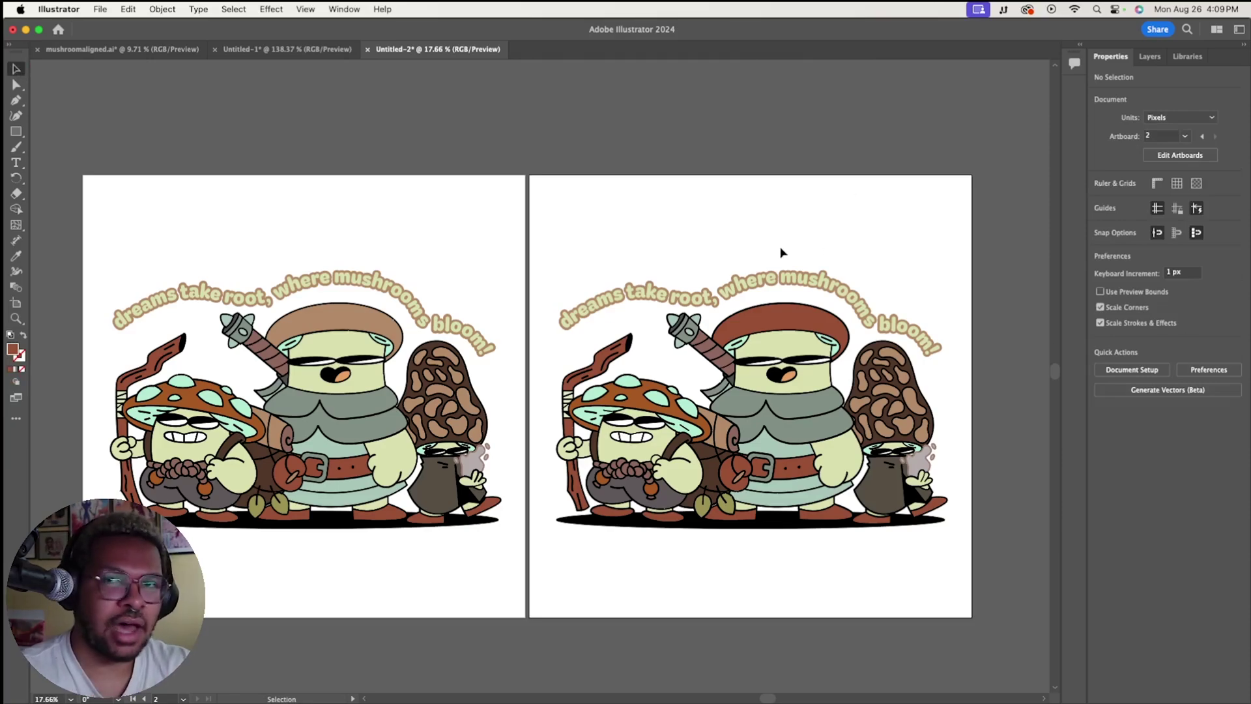
- Delete the curved slogan text and the black shadow from the second-artboard copy
{"action": "key", "text": "a"}
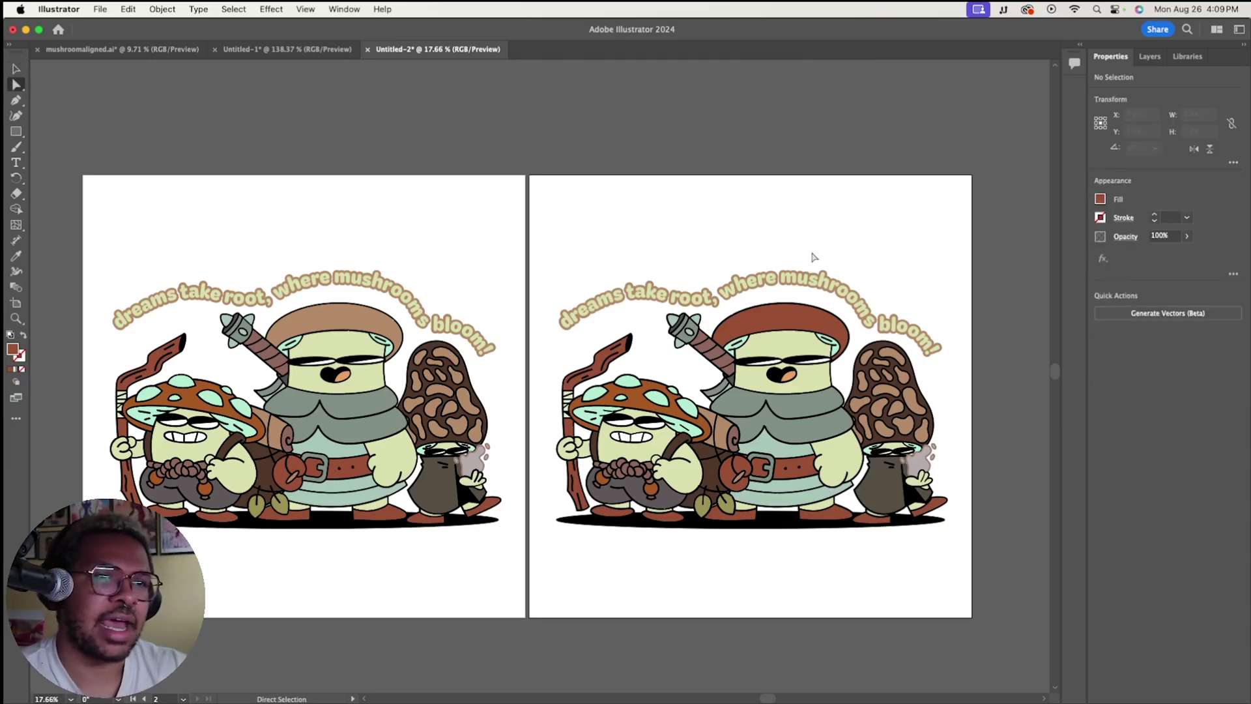
{"action": "left_click", "coordinate": [806, 291]}
{"action": "key", "text": "Delete"}
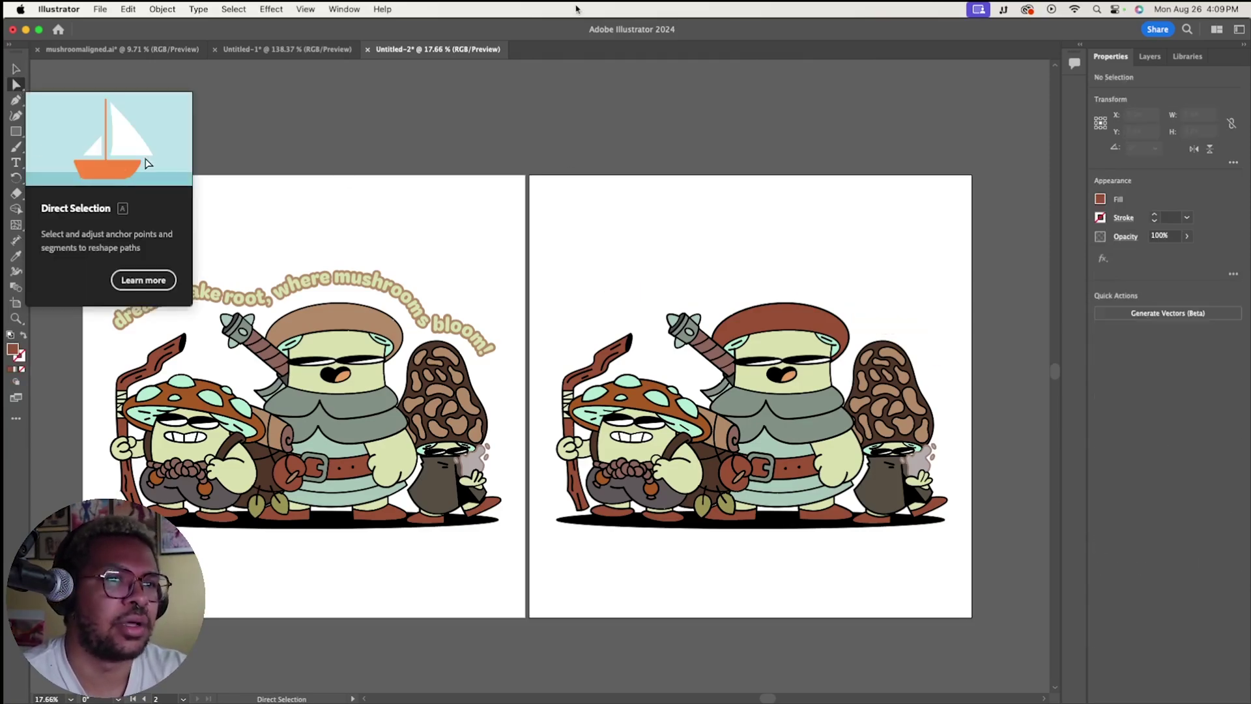
{"action": "left_click", "coordinate": [784, 525]}
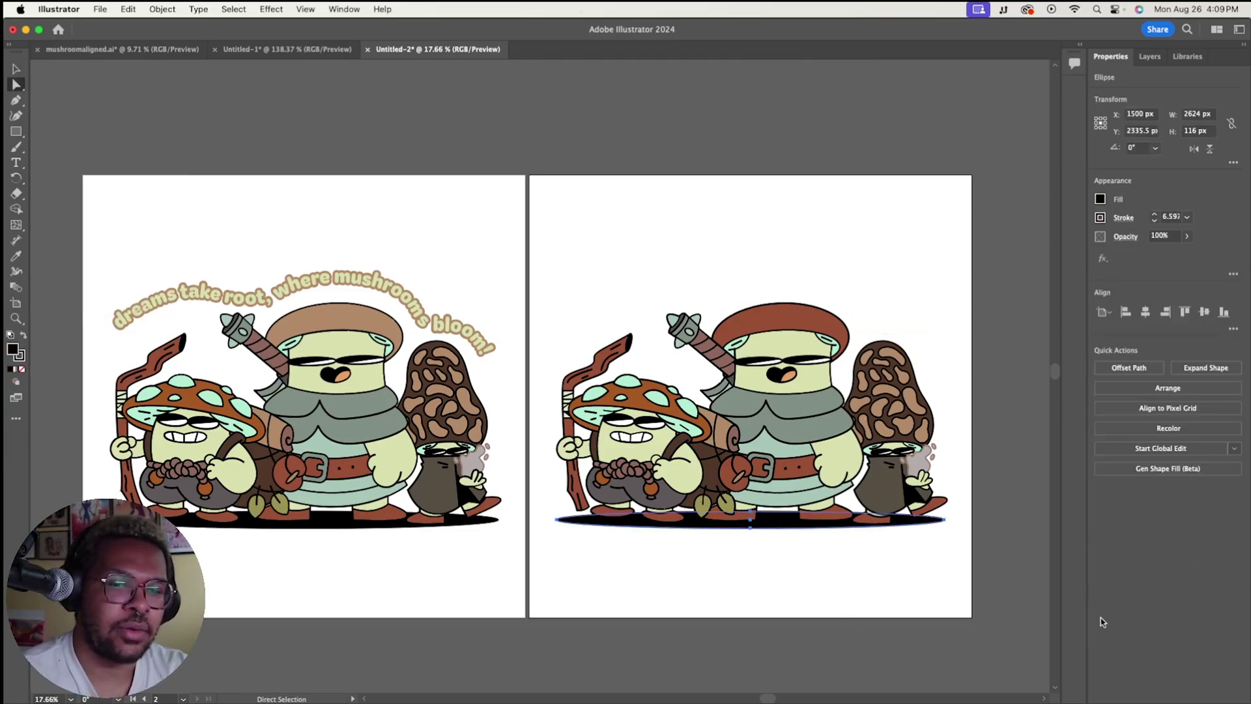
{"action": "key", "text": "Delete"}
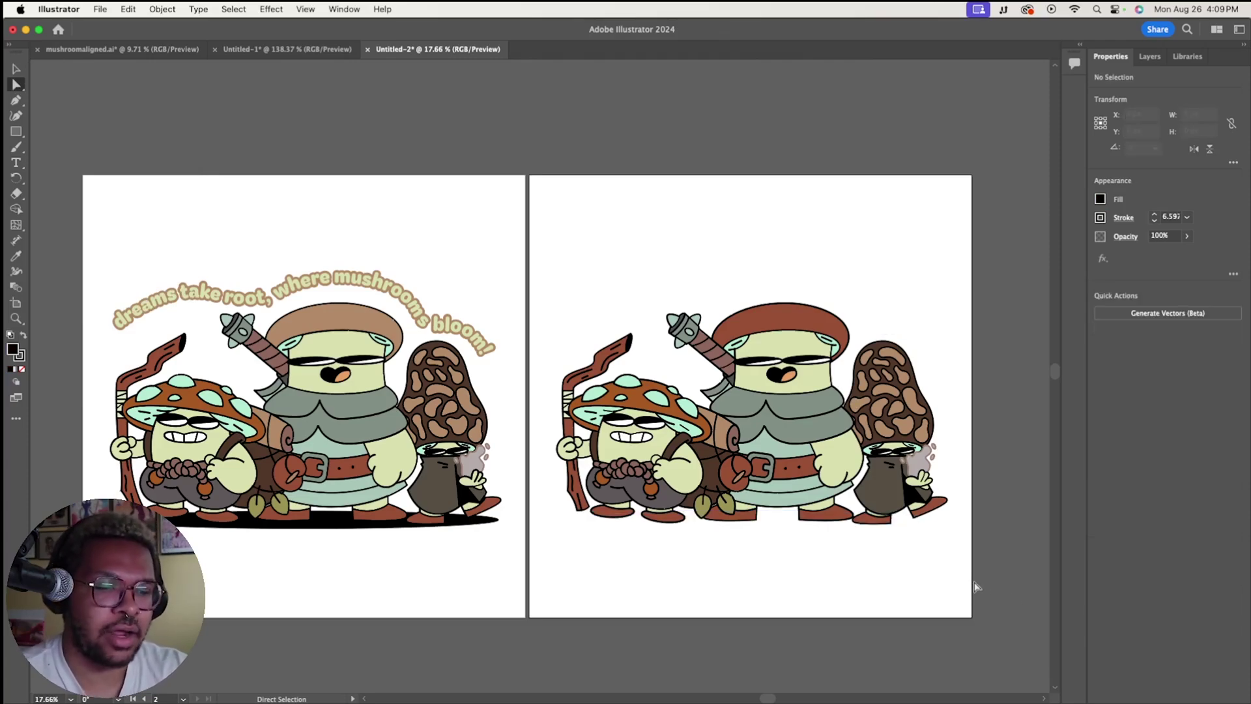
{"action": "key", "text": "v"}
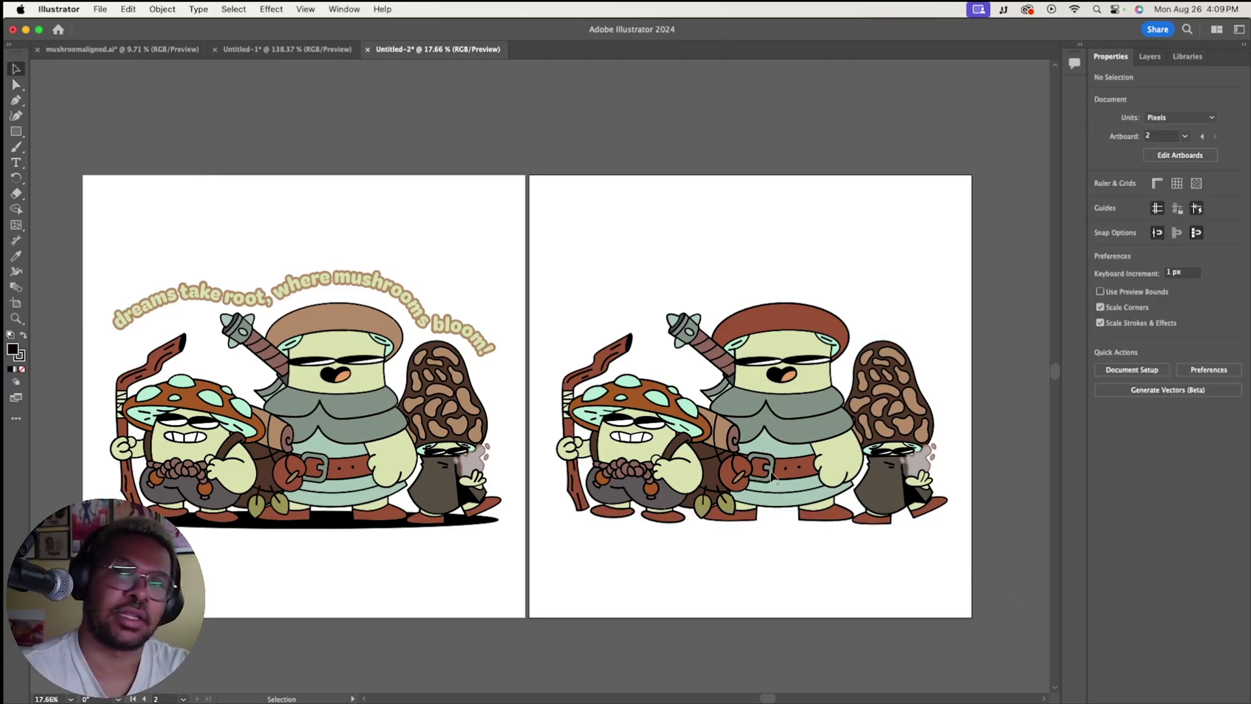
- Ungroup the copy and drag the knight, morel and small mushroom to separate spots
{"action": "right_click", "coordinate": [808, 444]}
{"action": "left_click", "coordinate": [830, 482]}
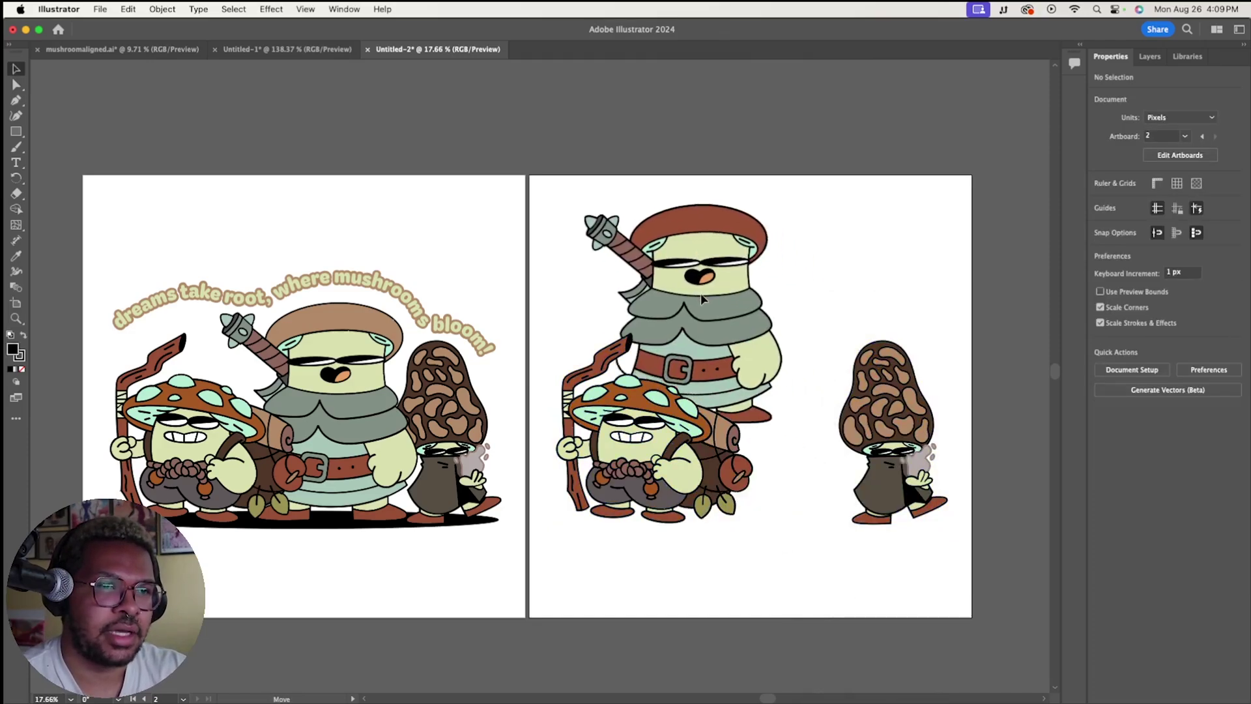
{"action": "left_click_drag", "start_coordinate": [702, 299], "coordinate": [677, 293]}
{"action": "left_click_drag", "start_coordinate": [886, 430], "coordinate": [868, 323]}
{"action": "left_click_drag", "start_coordinate": [674, 449], "coordinate": [840, 526]}
{"action": "left_click", "coordinate": [629, 537]}
- Rearrange the characters: knight lower down, small mushroom at the top left
{"action": "key", "text": "k"}
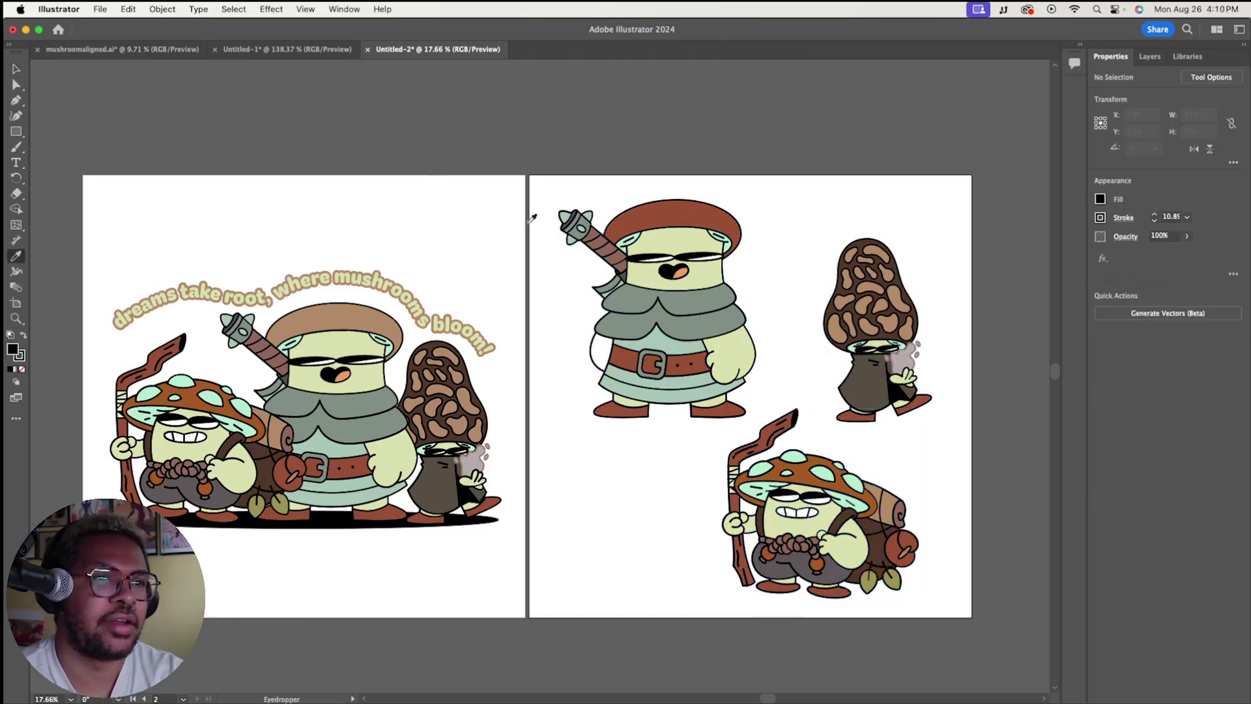
{"action": "key", "text": "a"}
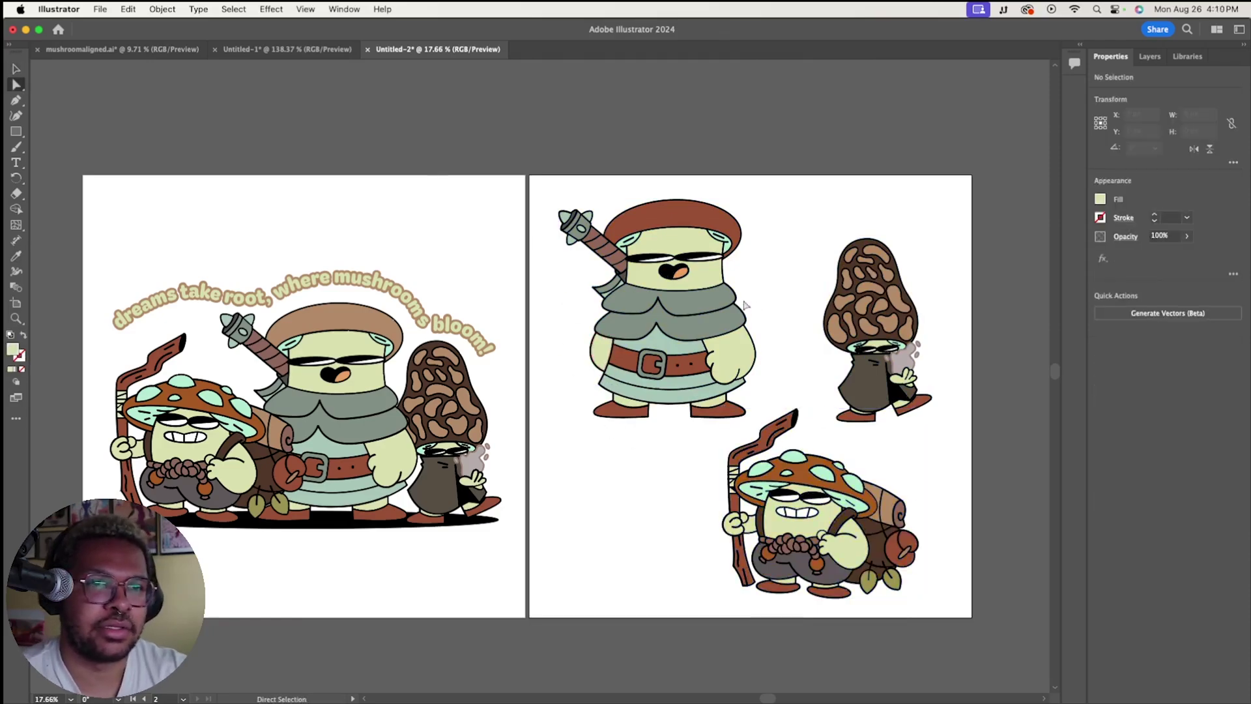
{"action": "key", "text": "v"}
{"action": "key", "text": "ctrl+z"}
{"action": "left_click_drag", "start_coordinate": [723, 391], "coordinate": [690, 487]}
{"action": "left_click_drag", "start_coordinate": [690, 487], "coordinate": [671, 310]}
{"action": "left_click", "coordinate": [776, 287]}
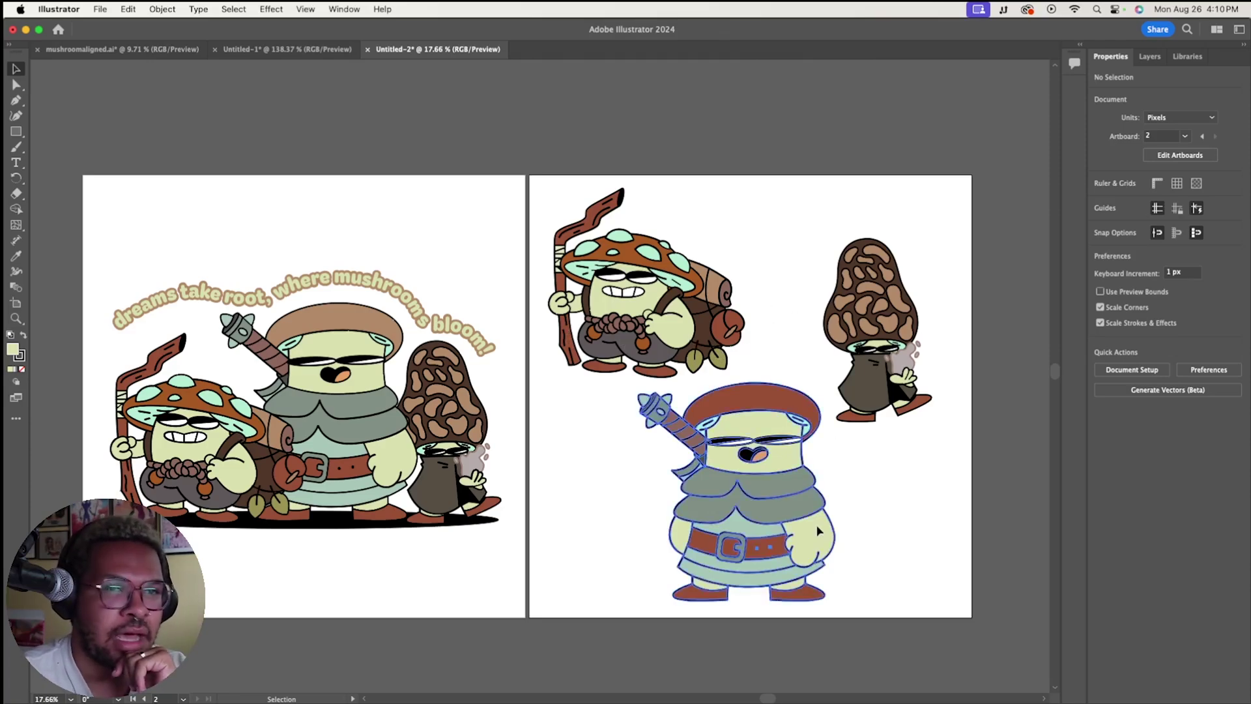
{"action": "left_click", "coordinate": [688, 487]}
{"action": "left_click", "coordinate": [914, 347]}
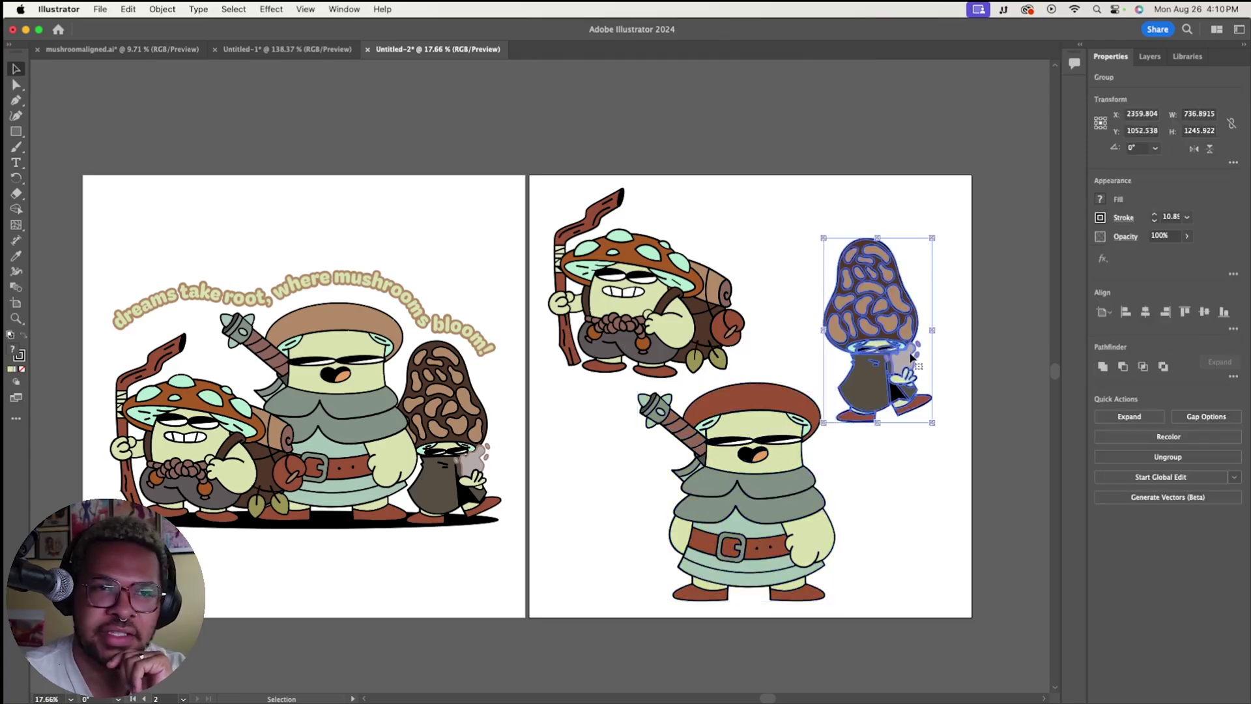
{"action": "left_click", "coordinate": [927, 421]}
{"action": "scroll", "coordinate": [927, 422], "scroll_direction": "left", "scroll_amount": 5}
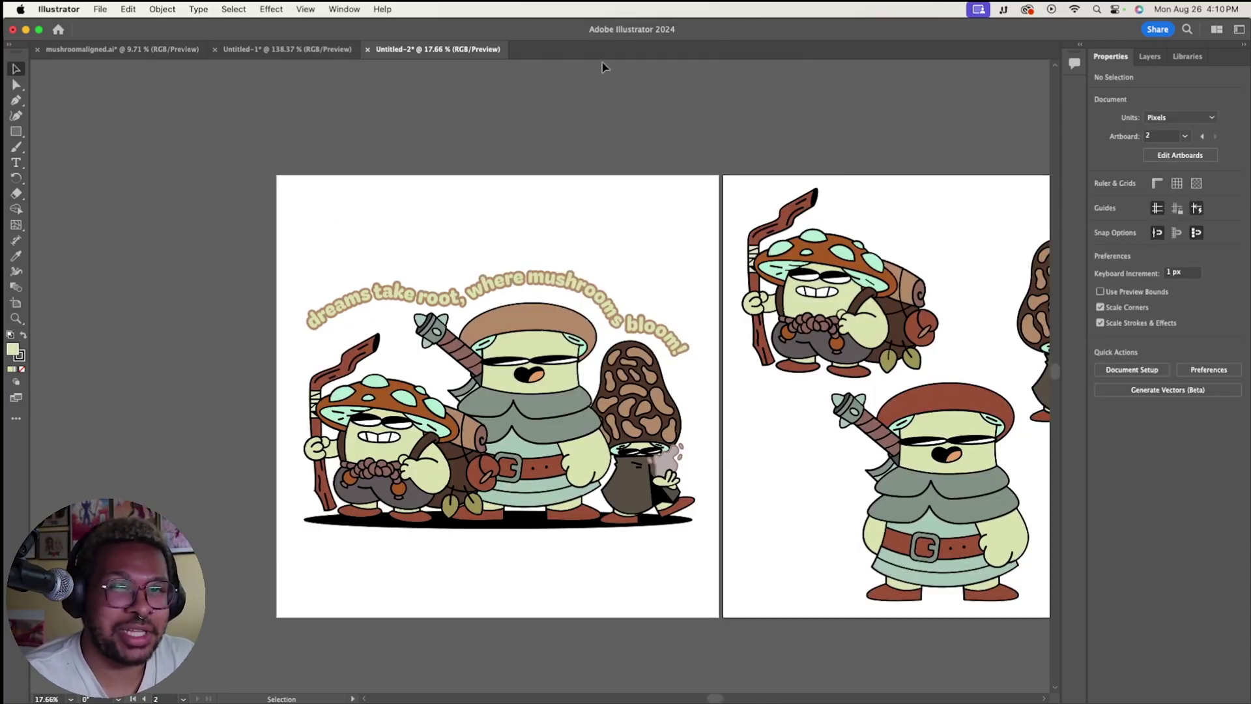
- Zoom in on the first artboard's mushroom poster until it fills the window at about 31%
{"action": "left_click", "coordinate": [424, 440]}
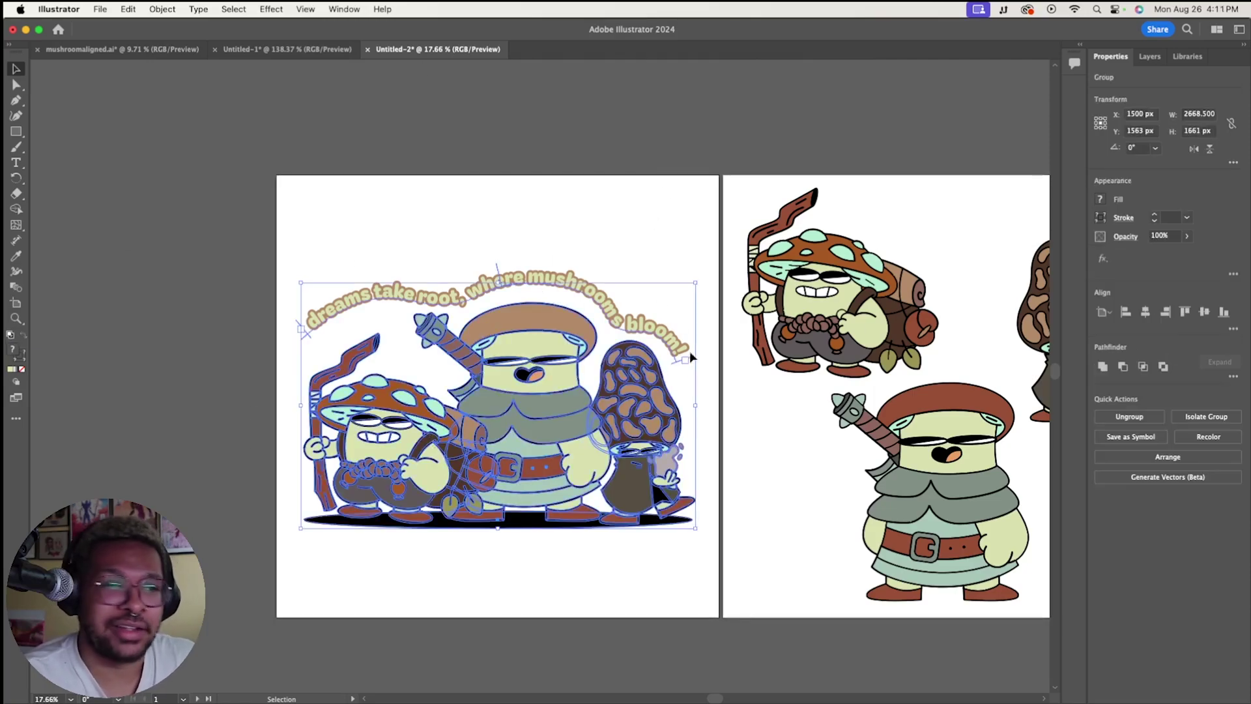
{"action": "key", "text": "super+shift+a"}
{"action": "key", "text": "z"}
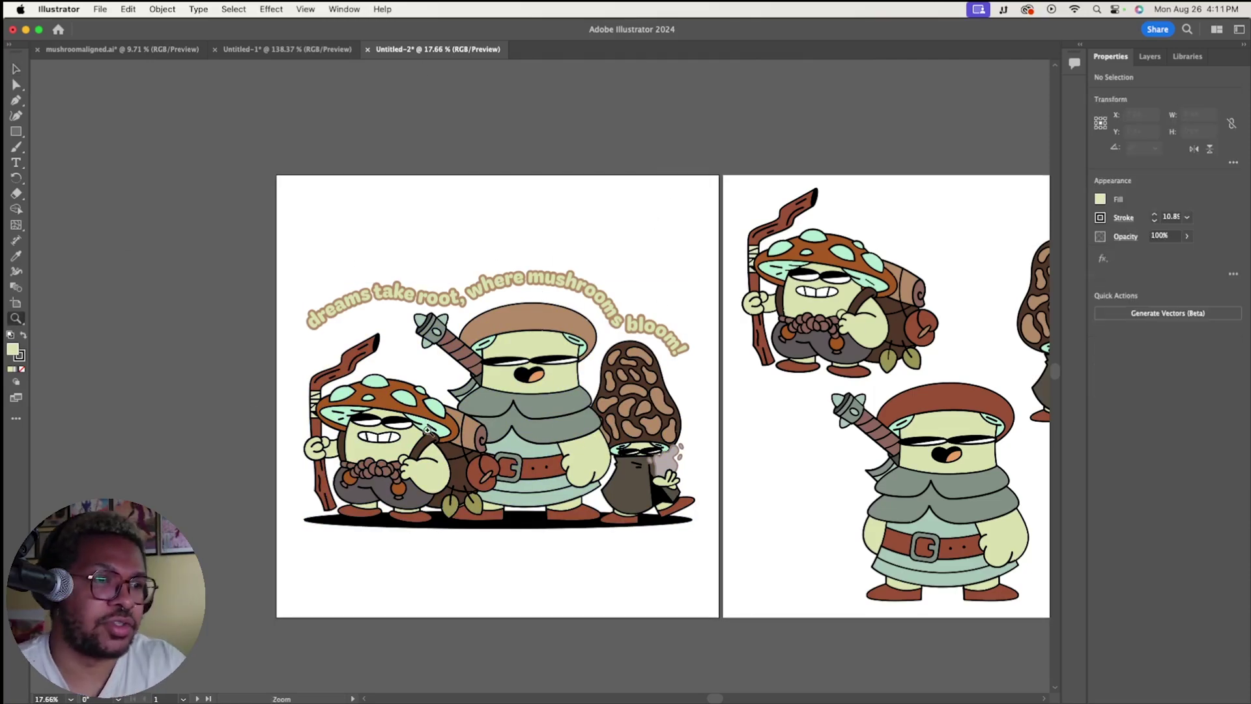
{"action": "left_click_drag", "start_coordinate": [431, 423], "coordinate": [566, 447]}
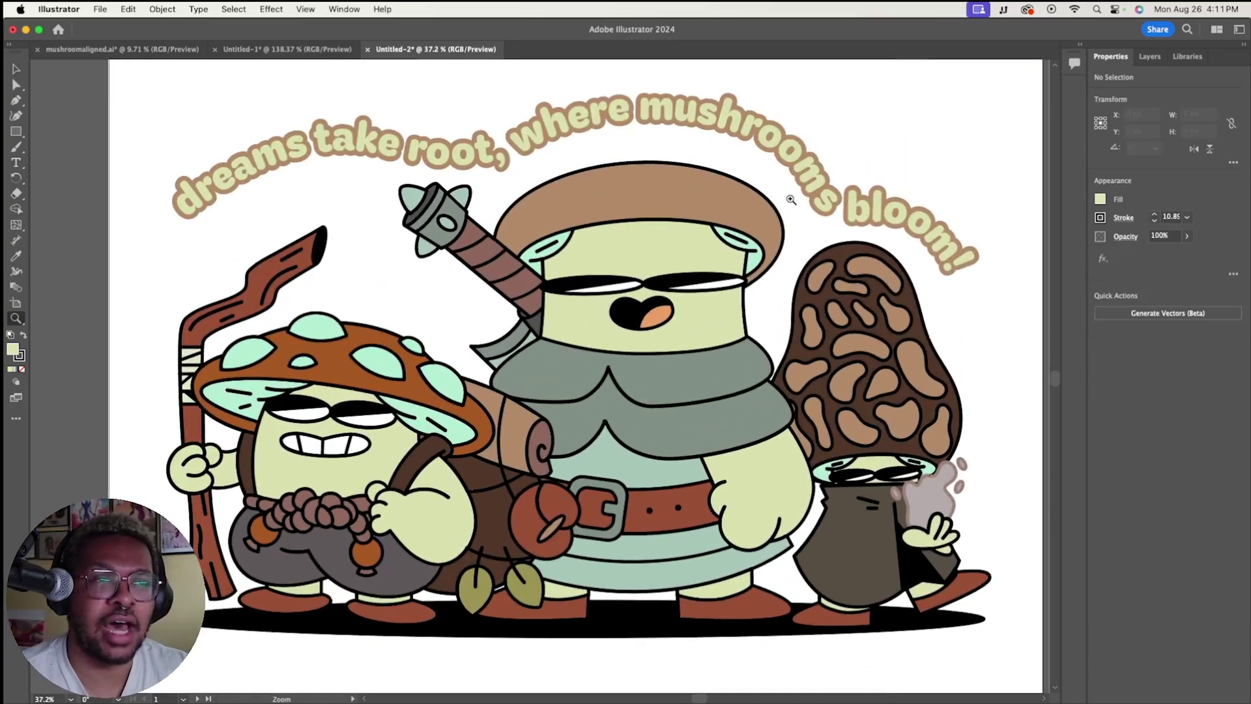
{"action": "left_click_drag", "start_coordinate": [847, 303], "coordinate": [789, 315]}
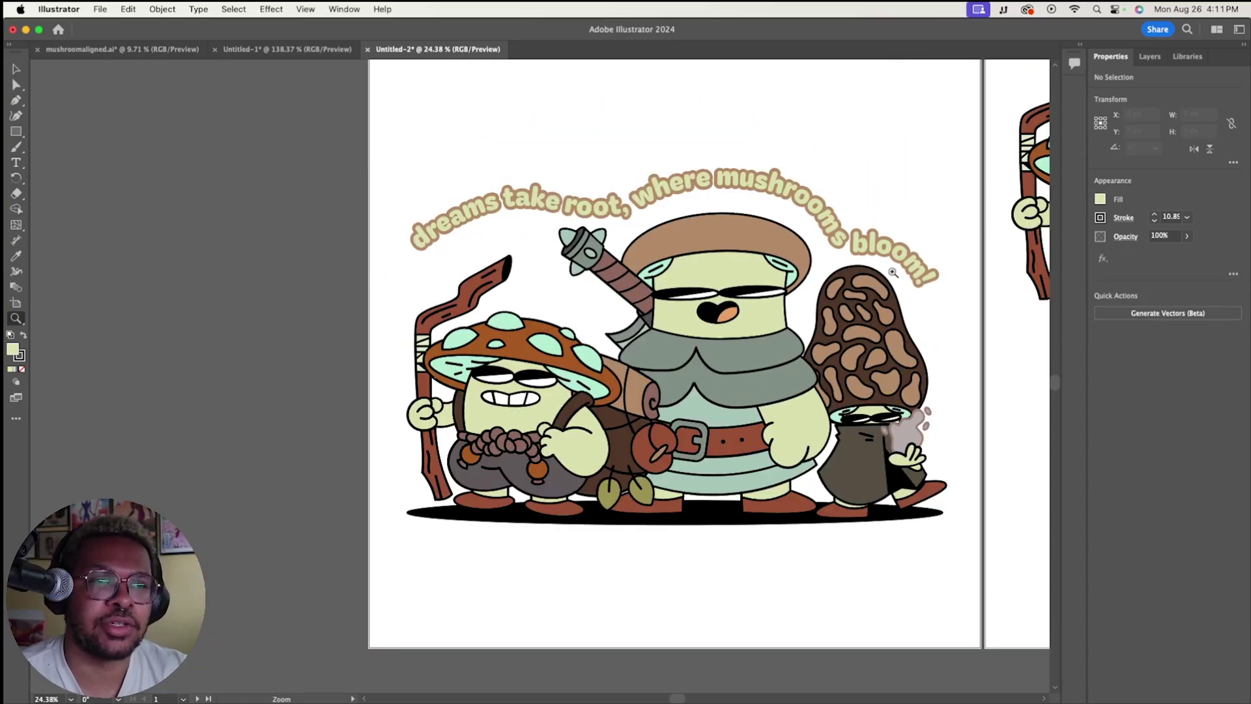
{"action": "left_click_drag", "start_coordinate": [680, 319], "coordinate": [731, 319]}
{"action": "scroll", "coordinate": [731, 319], "scroll_direction": "right", "scroll_amount": 3}
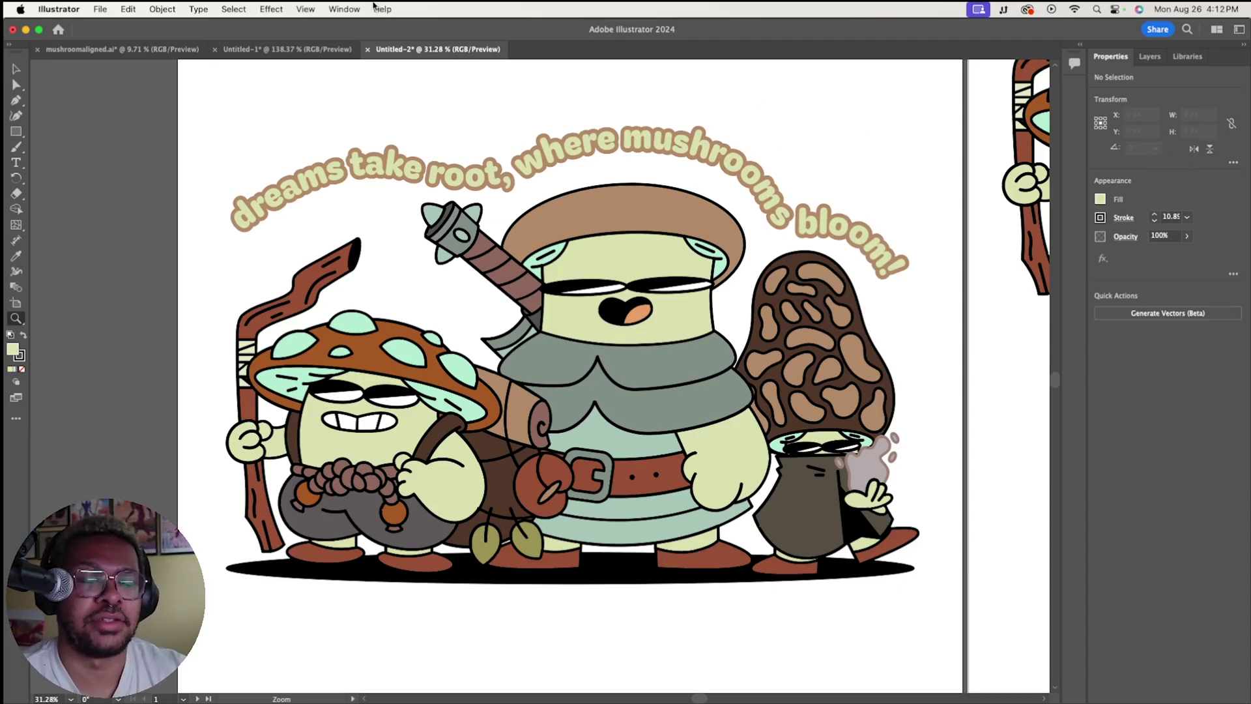
- Bring up the Swatches panel beside the artwork and enlarge it to show more swatches
{"action": "left_click", "coordinate": [335, 10]}
{"action": "scroll", "coordinate": [362, 626], "scroll_direction": "down", "scroll_amount": 3}
{"action": "left_click", "coordinate": [362, 598]}
{"action": "left_click_drag", "start_coordinate": [622, 127], "coordinate": [922, 117]}
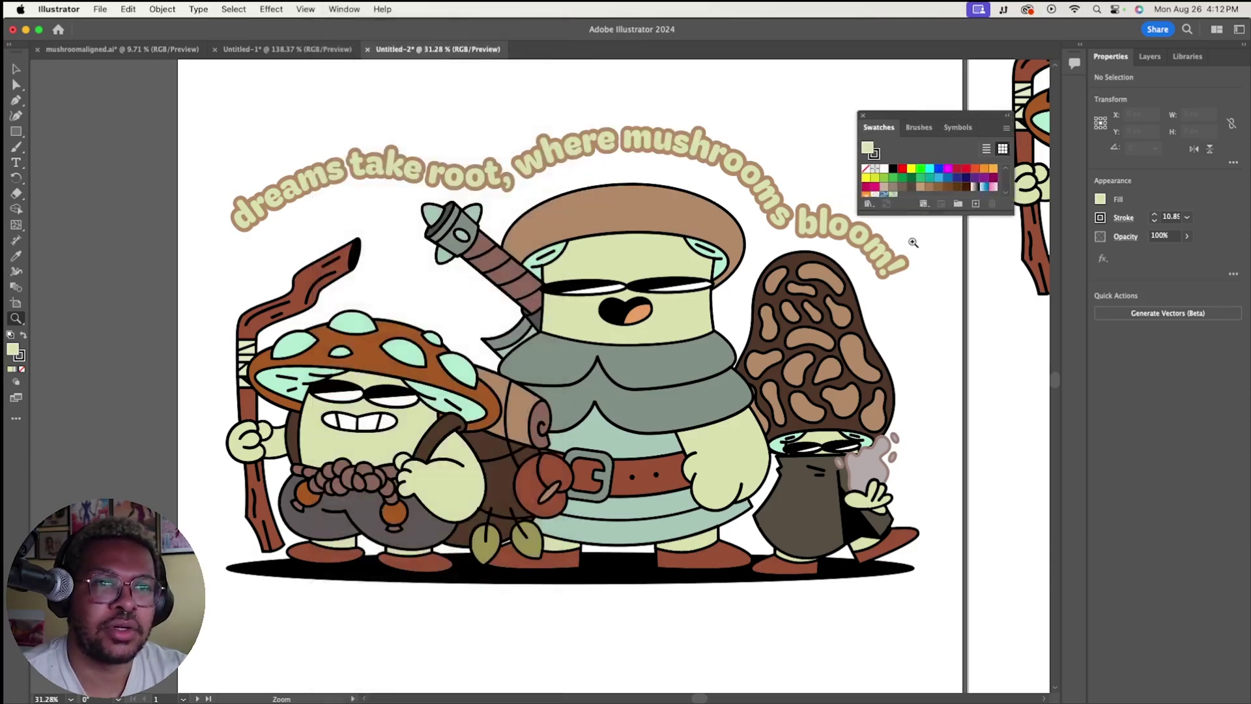
{"action": "left_click_drag", "start_coordinate": [964, 214], "coordinate": [969, 291]}
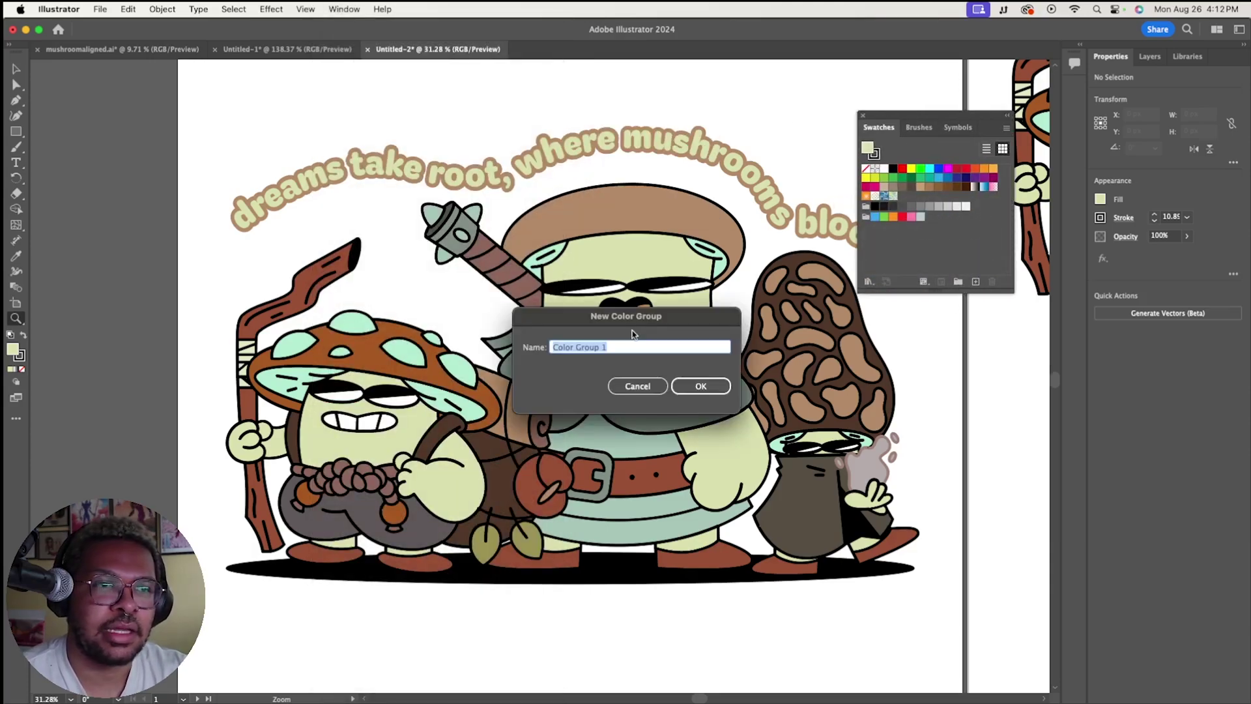
- Create a new colour group named 'Mushroom Characters'
{"action": "left_click", "coordinate": [958, 281]}
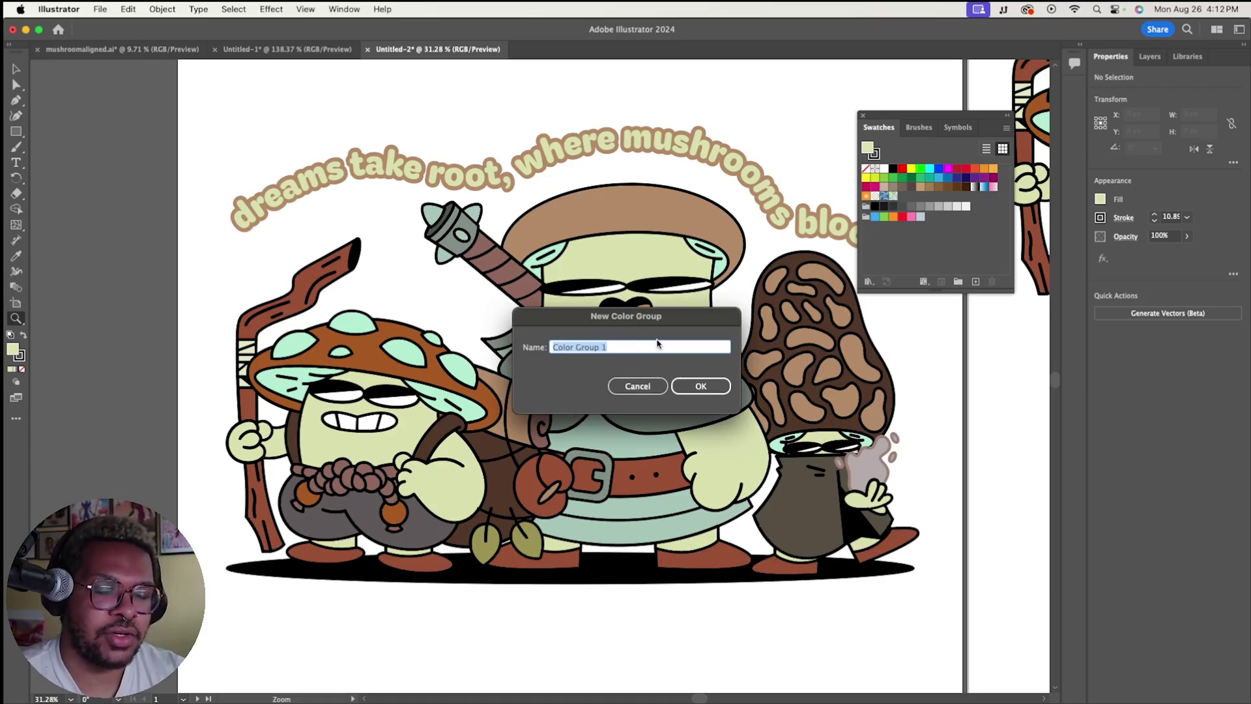
{"action": "type", "text": "Mushr"}
{"action": "type", "text": "oom Characters"}
{"action": "key", "text": "Return"}
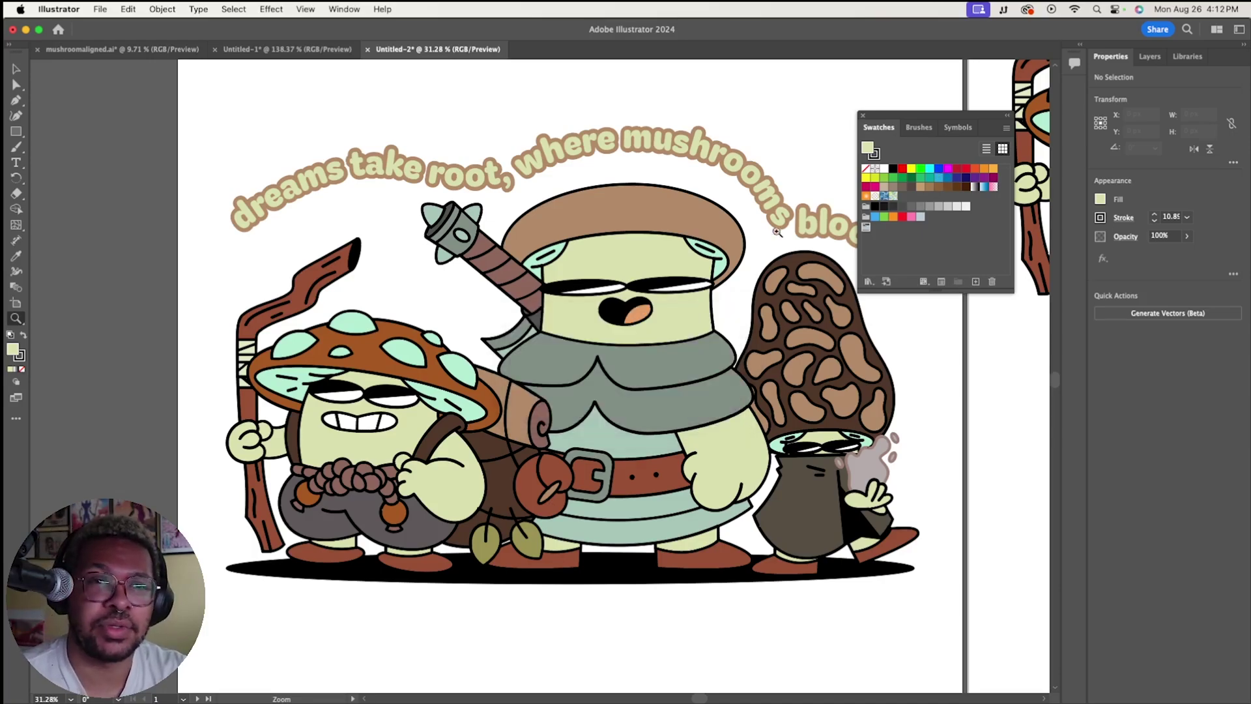
- Sample the grey of the knight's tunic and save it as a new swatch
{"action": "key", "text": "i"}
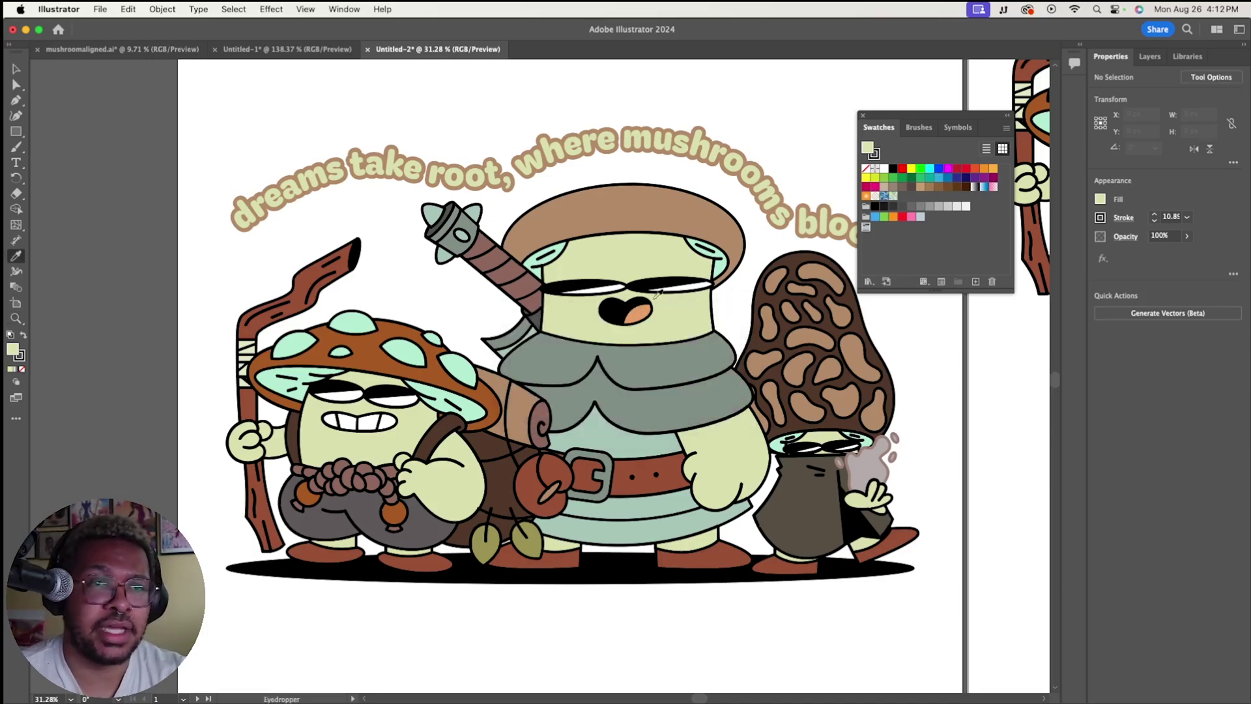
{"action": "left_click", "coordinate": [628, 419]}
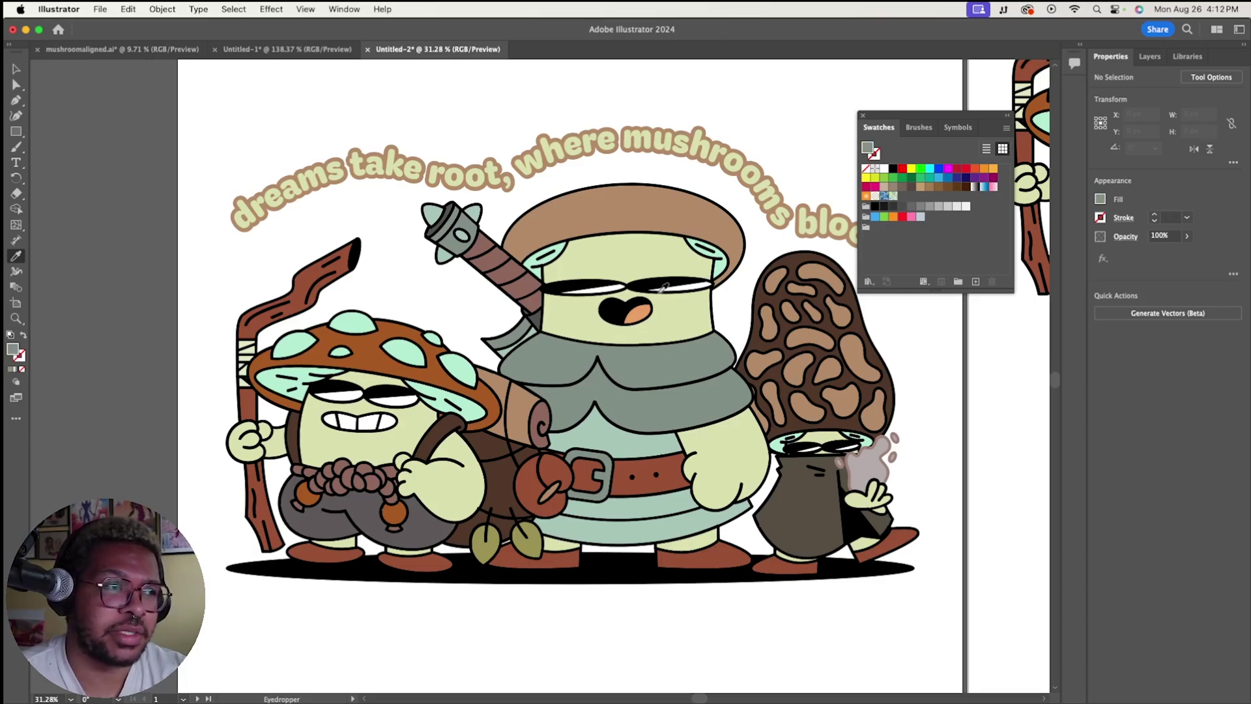
{"action": "left_click", "coordinate": [975, 282]}
{"action": "left_click", "coordinate": [687, 471]}
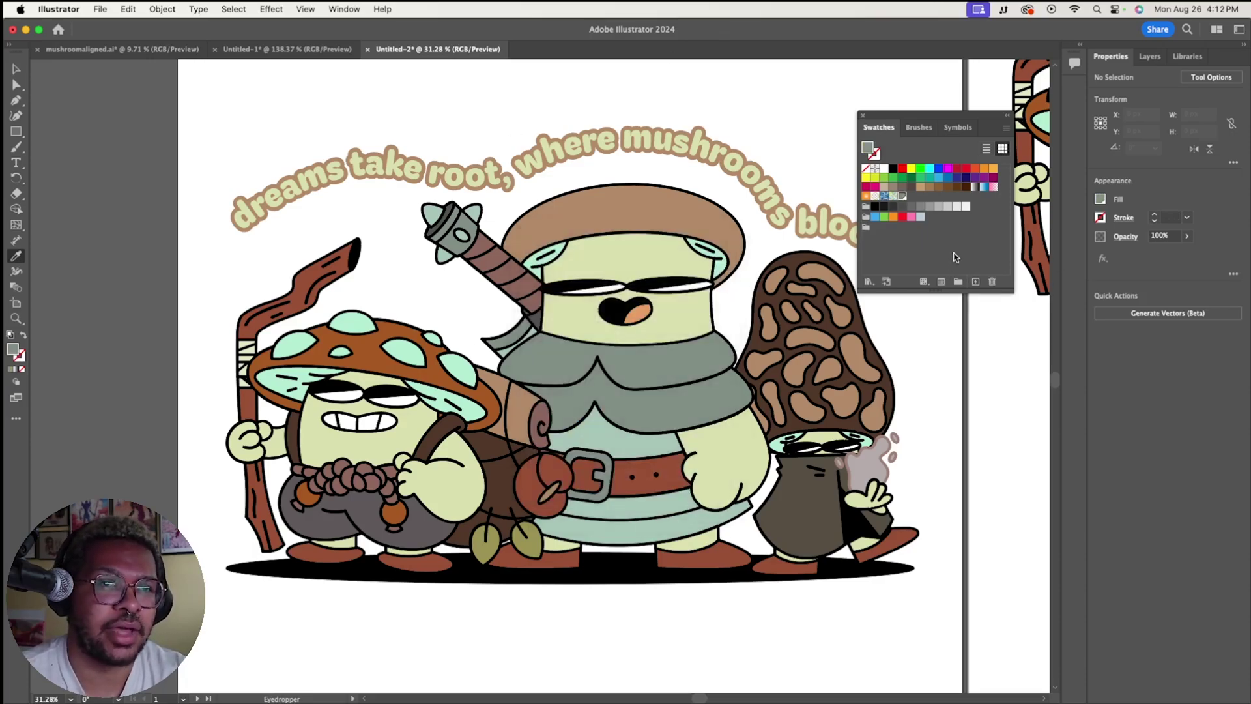
- Move the grey swatch into the Mushroom Characters group and select the whole group
{"action": "key", "text": "v"}
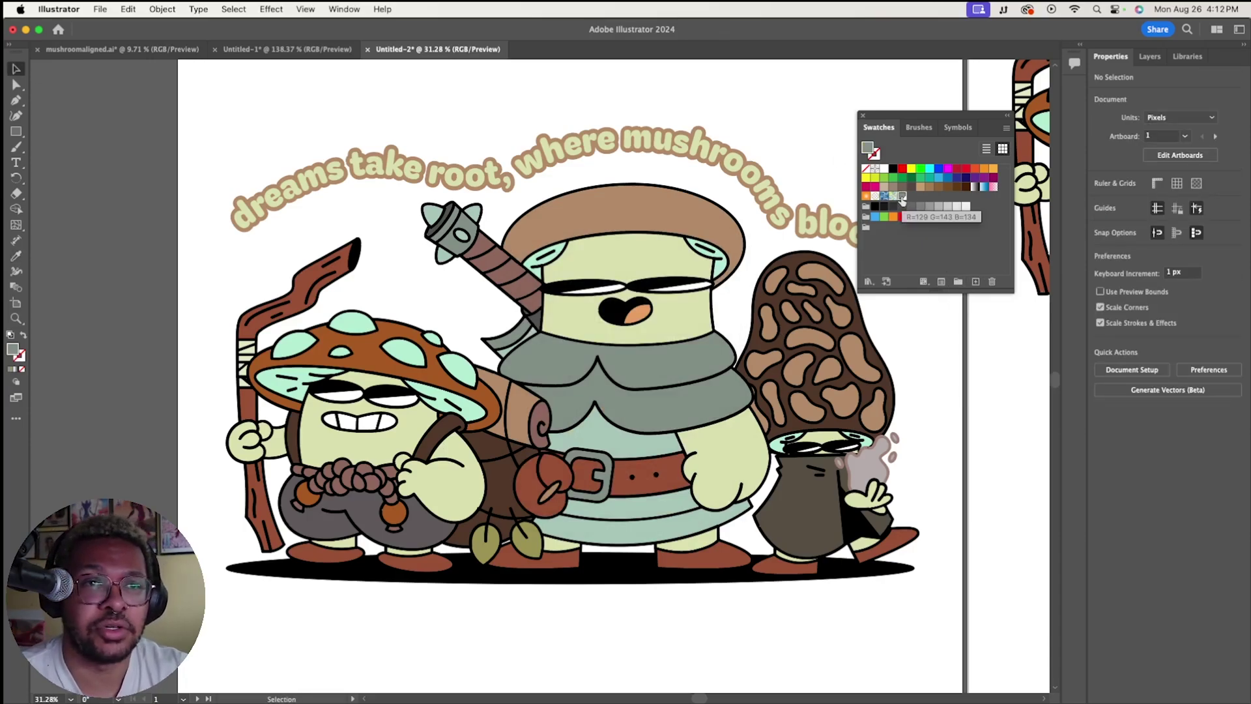
{"action": "left_click_drag", "start_coordinate": [902, 197], "coordinate": [875, 228]}
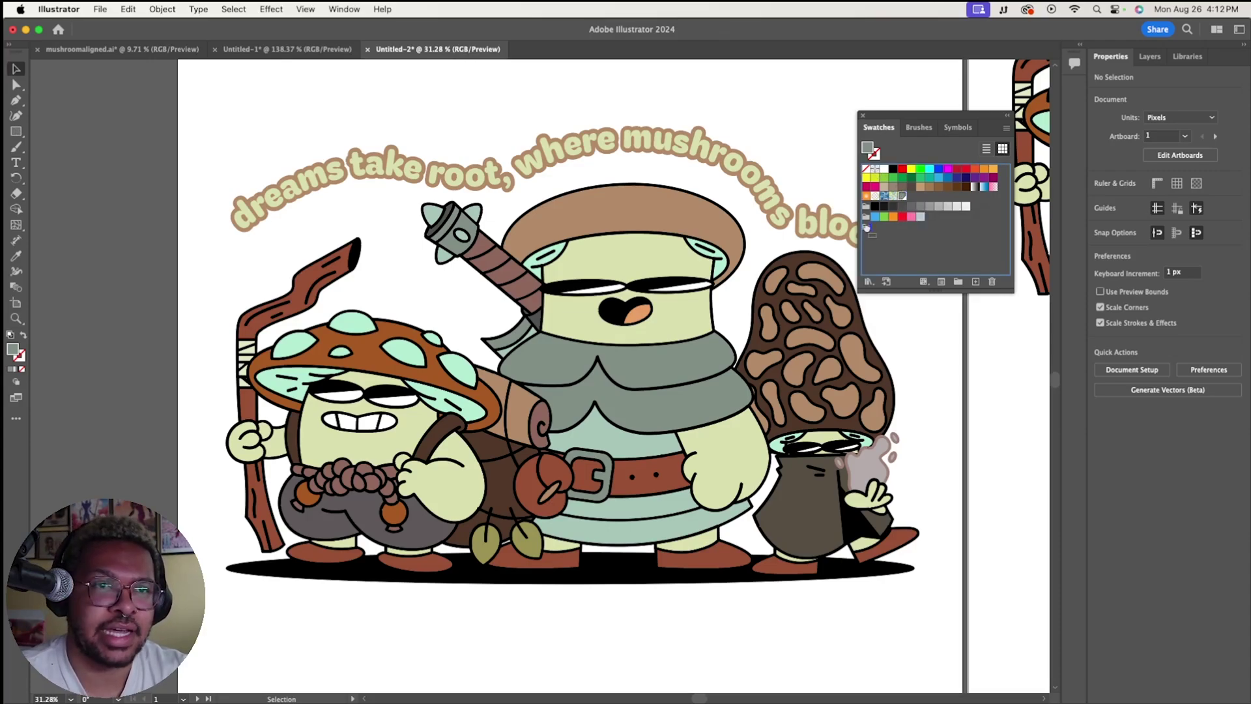
{"action": "left_click", "coordinate": [866, 229]}
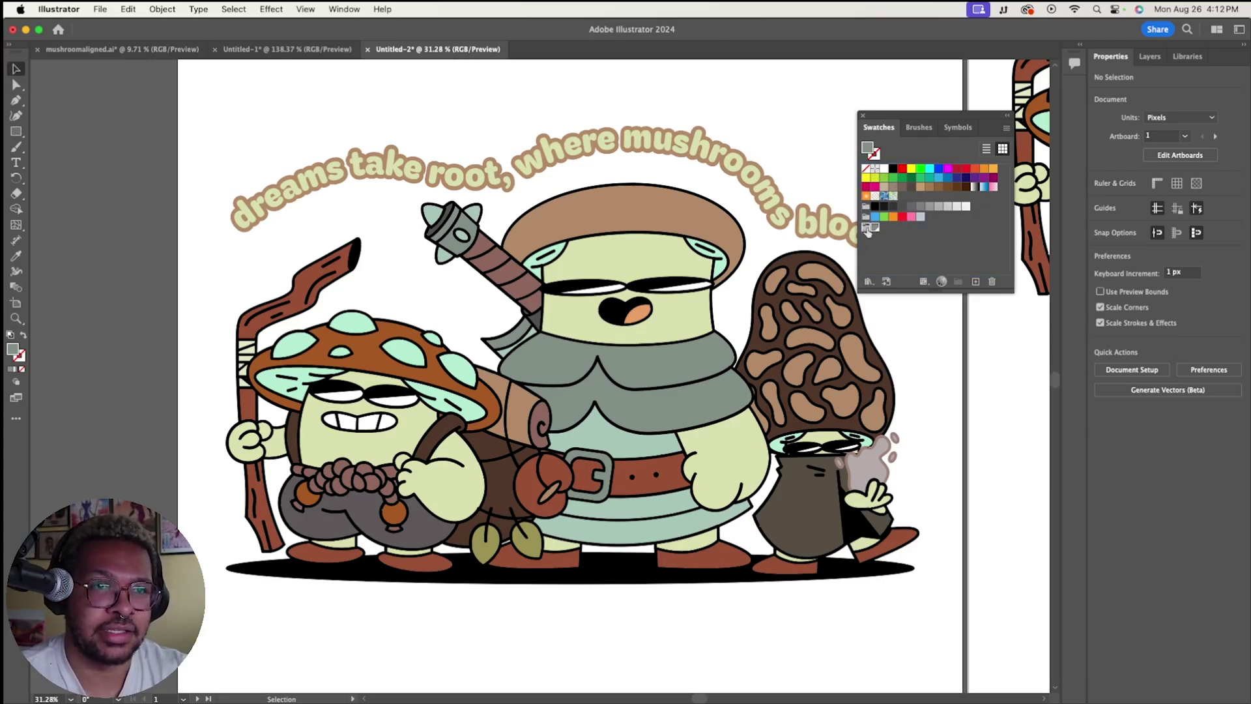
{"action": "left_click", "coordinate": [875, 229]}
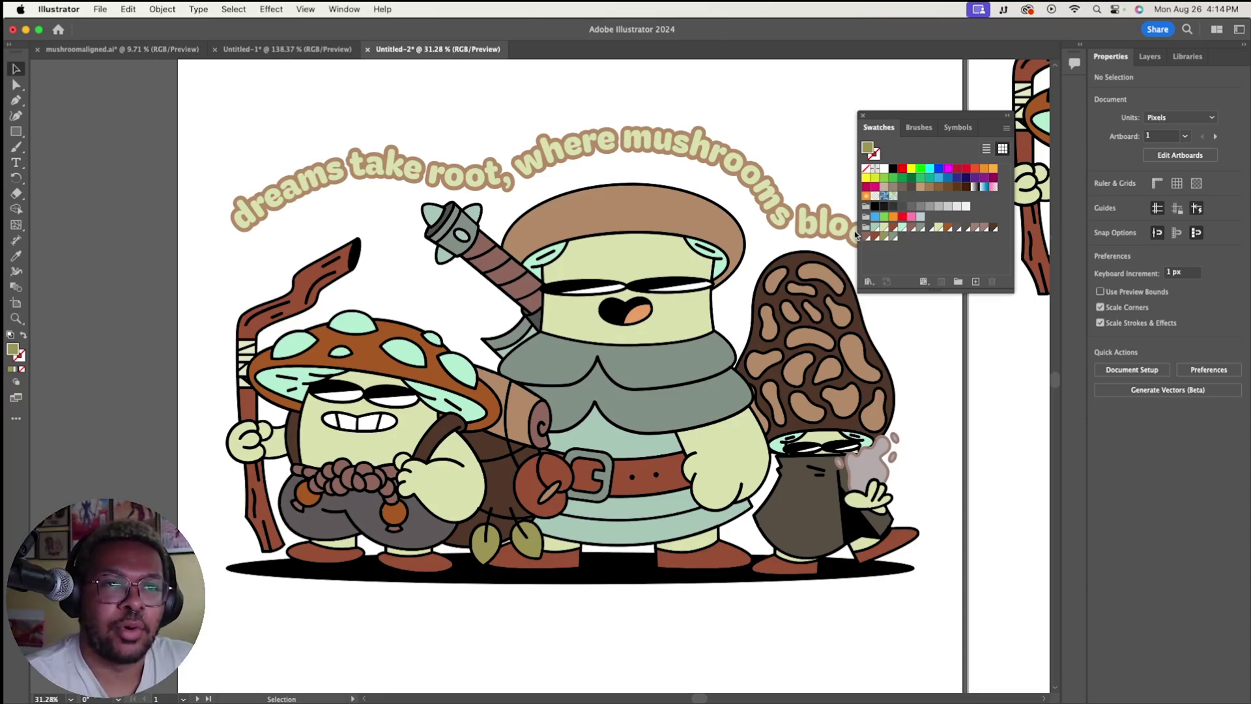
{"action": "left_click", "coordinate": [865, 227]}
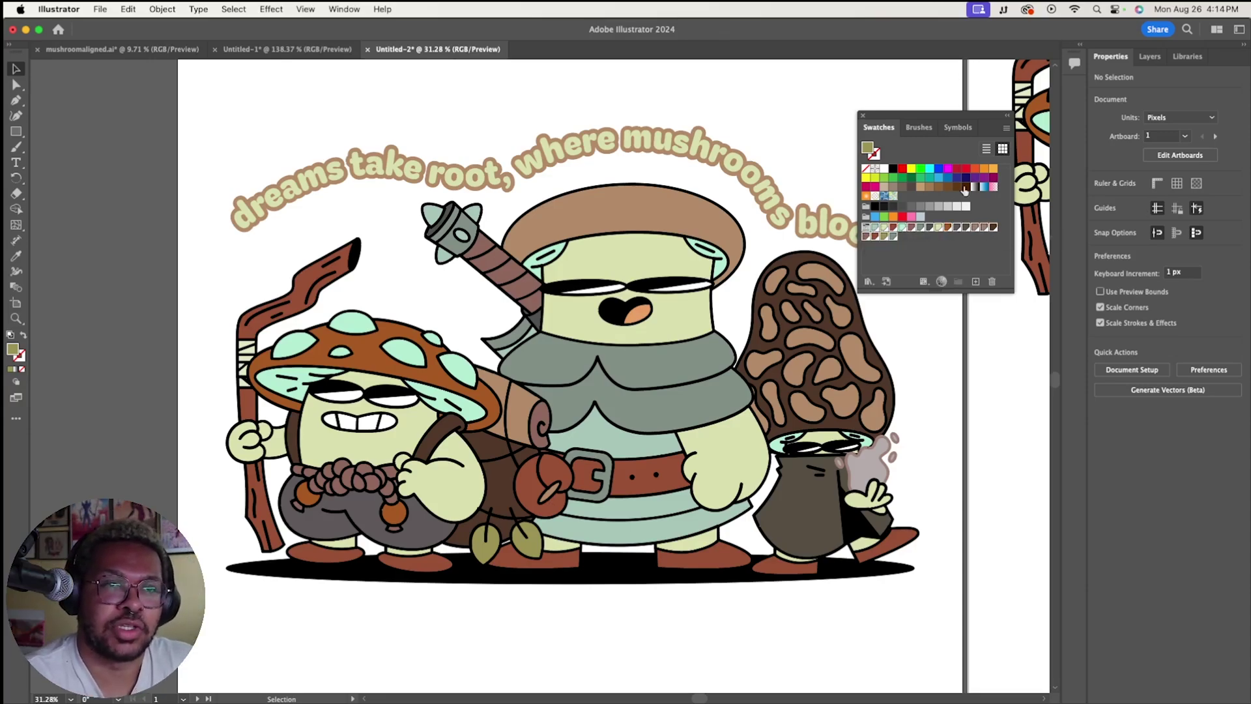
{"action": "left_click", "coordinate": [1005, 128]}
- Save the swatches as an AI swatch library file in the Documents folder
{"action": "left_click", "coordinate": [1003, 130]}
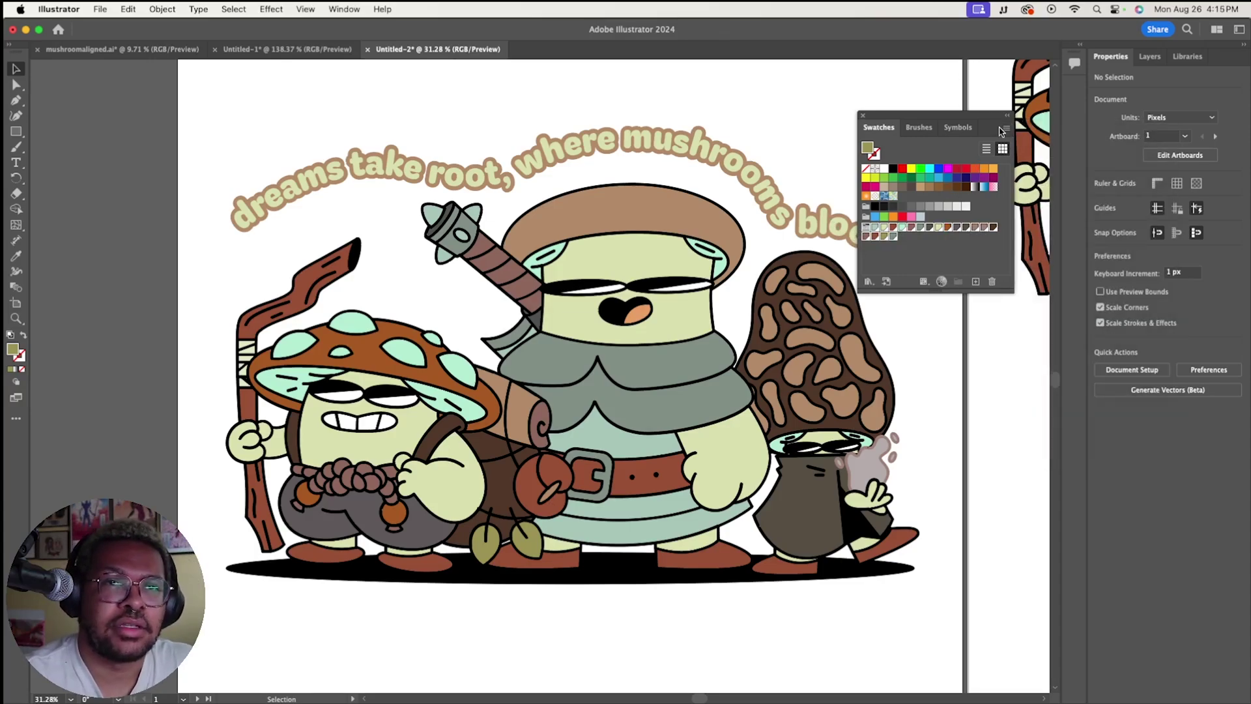
{"action": "left_click", "coordinate": [1004, 129]}
{"action": "left_click", "coordinate": [1072, 453]}
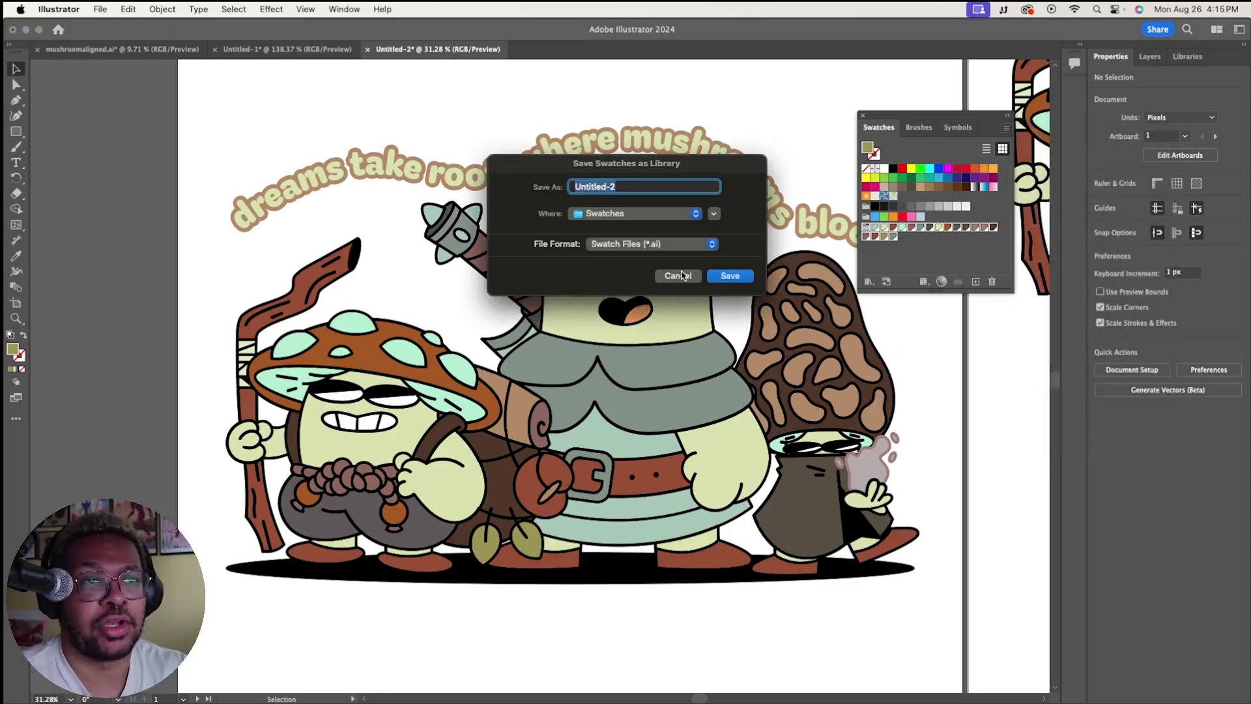
{"action": "type", "text": "mushroom col"}
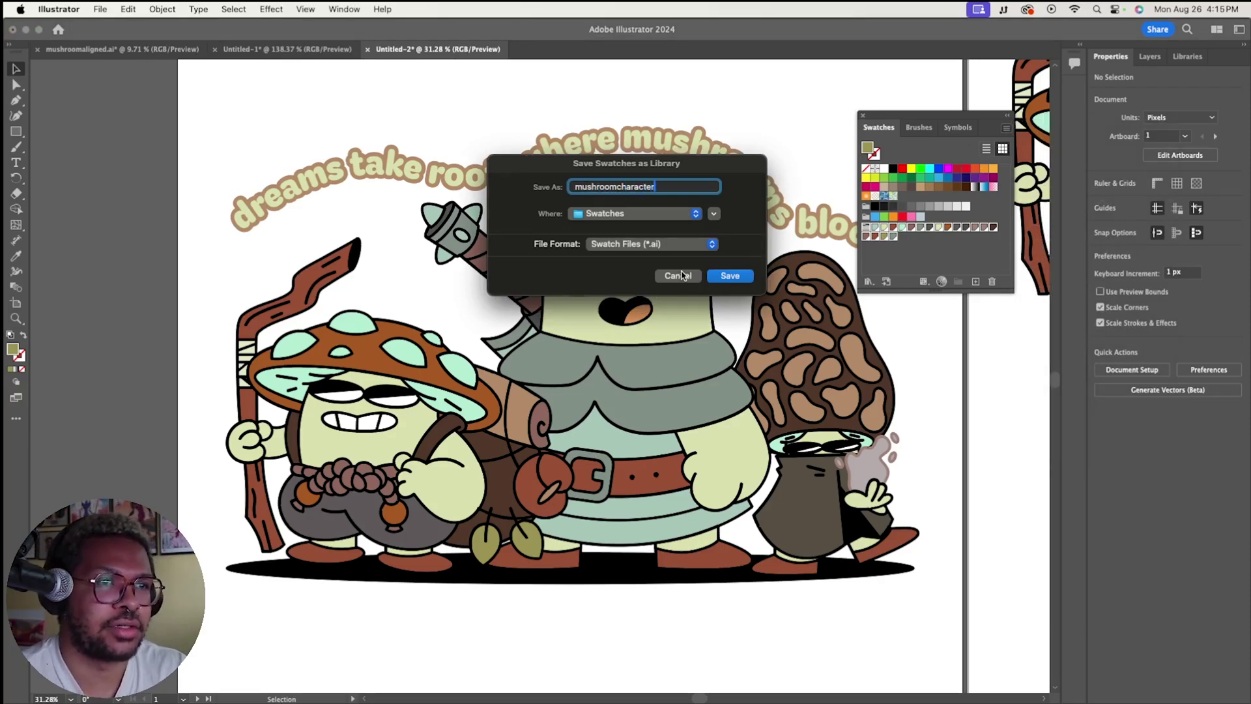
{"action": "type", "text": "s"}
{"action": "left_click", "coordinate": [635, 213]}
{"action": "left_click", "coordinate": [625, 407]}
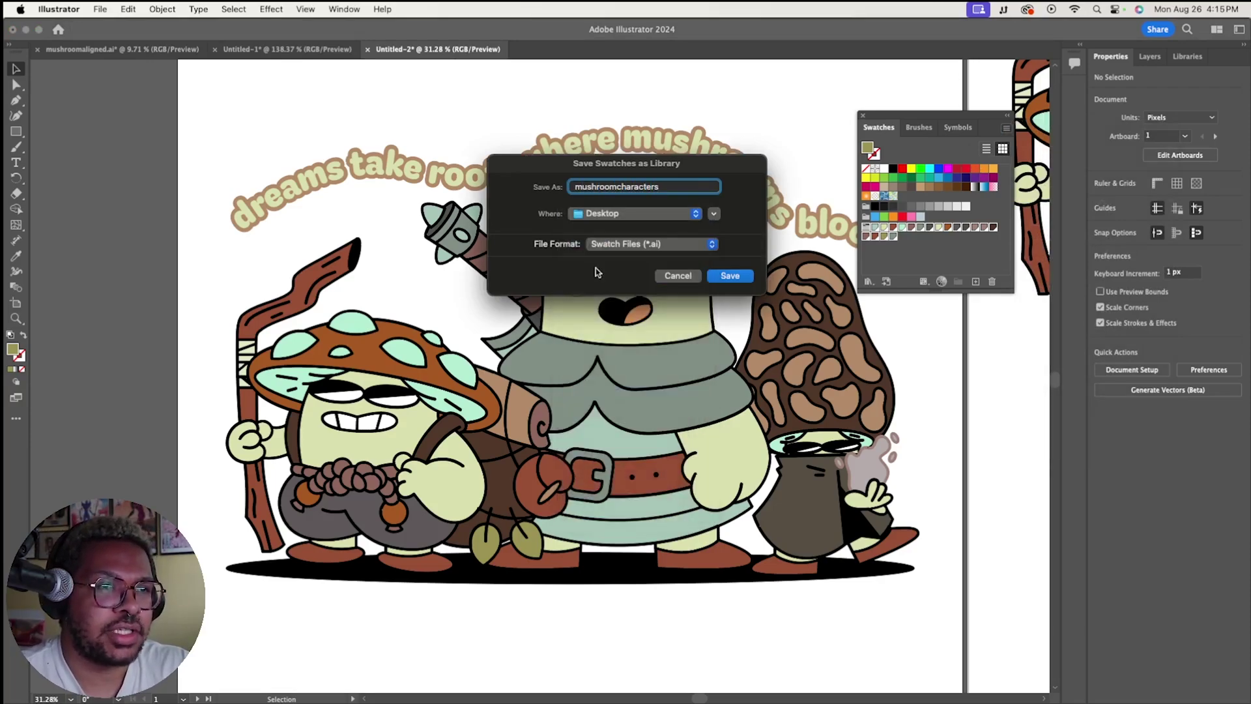
{"action": "left_click", "coordinate": [635, 213]}
{"action": "left_click", "coordinate": [626, 241]}
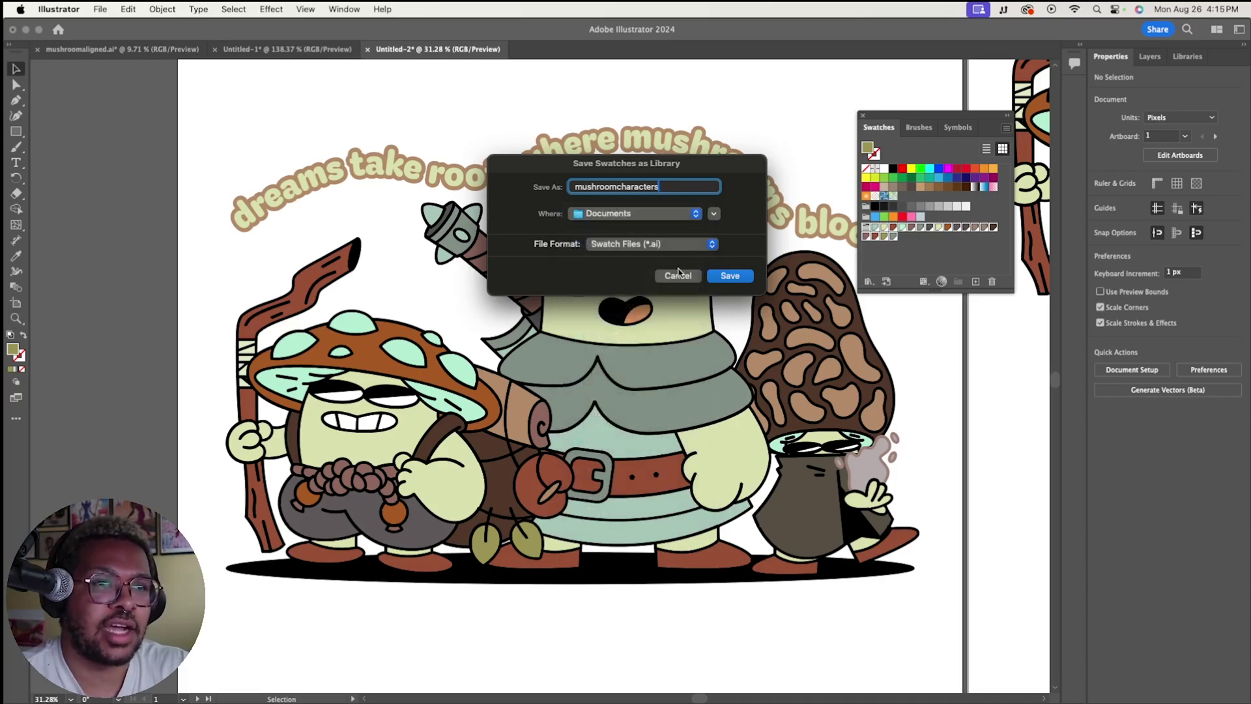
{"action": "left_click", "coordinate": [723, 277]}
{"action": "left_click_drag", "start_coordinate": [682, 586], "coordinate": [775, 489]}
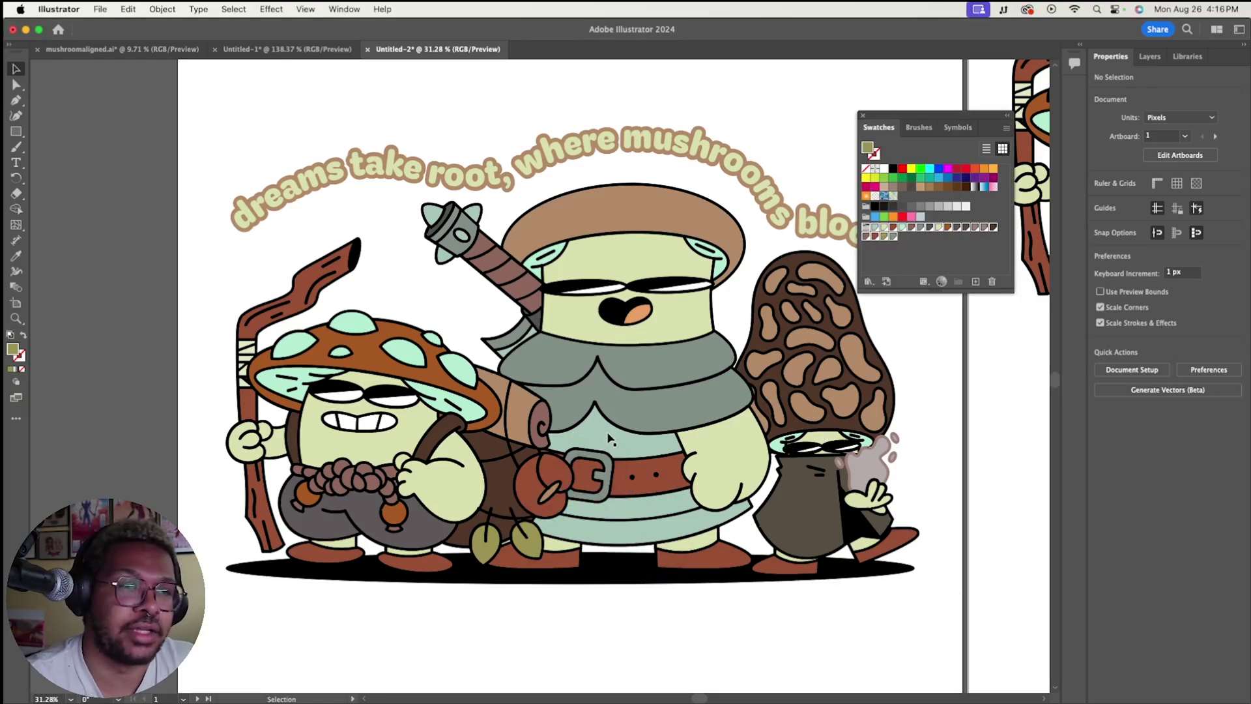
- Close the Swatches panel, zoom out to both artboards, and switch to the Untitled-1 poster
{"action": "left_click", "coordinate": [864, 117]}
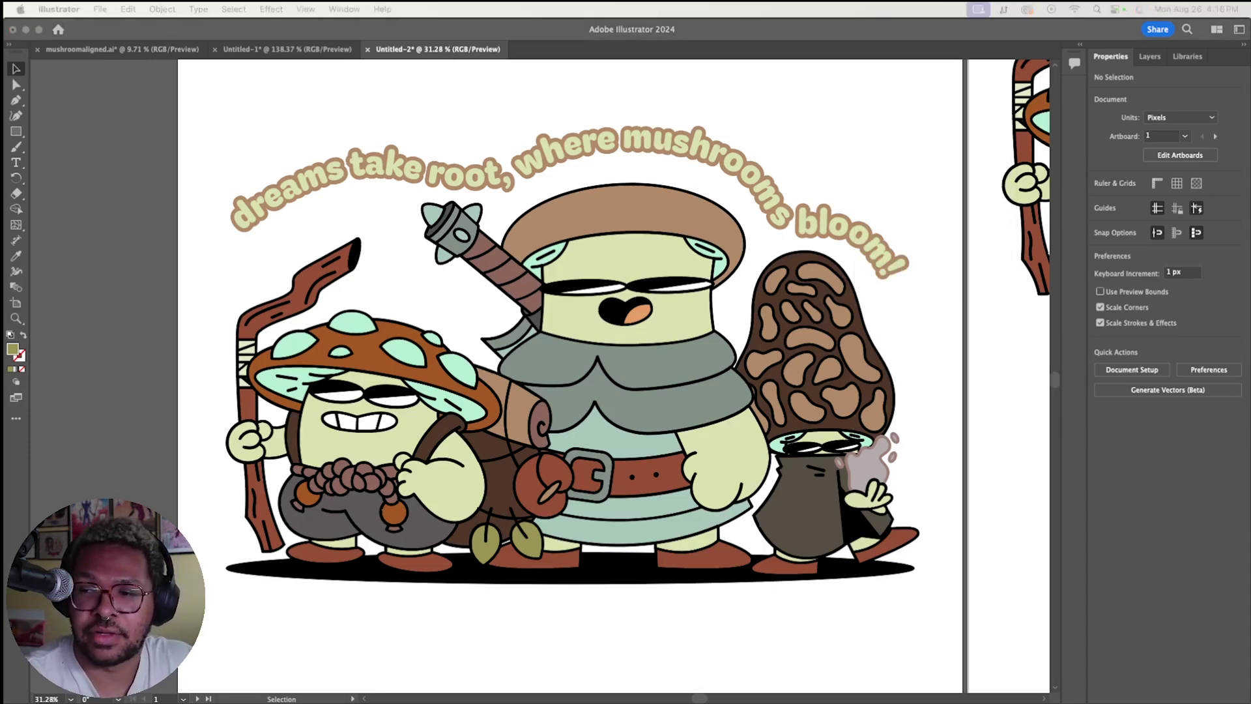
{"action": "left_click", "coordinate": [527, 636]}
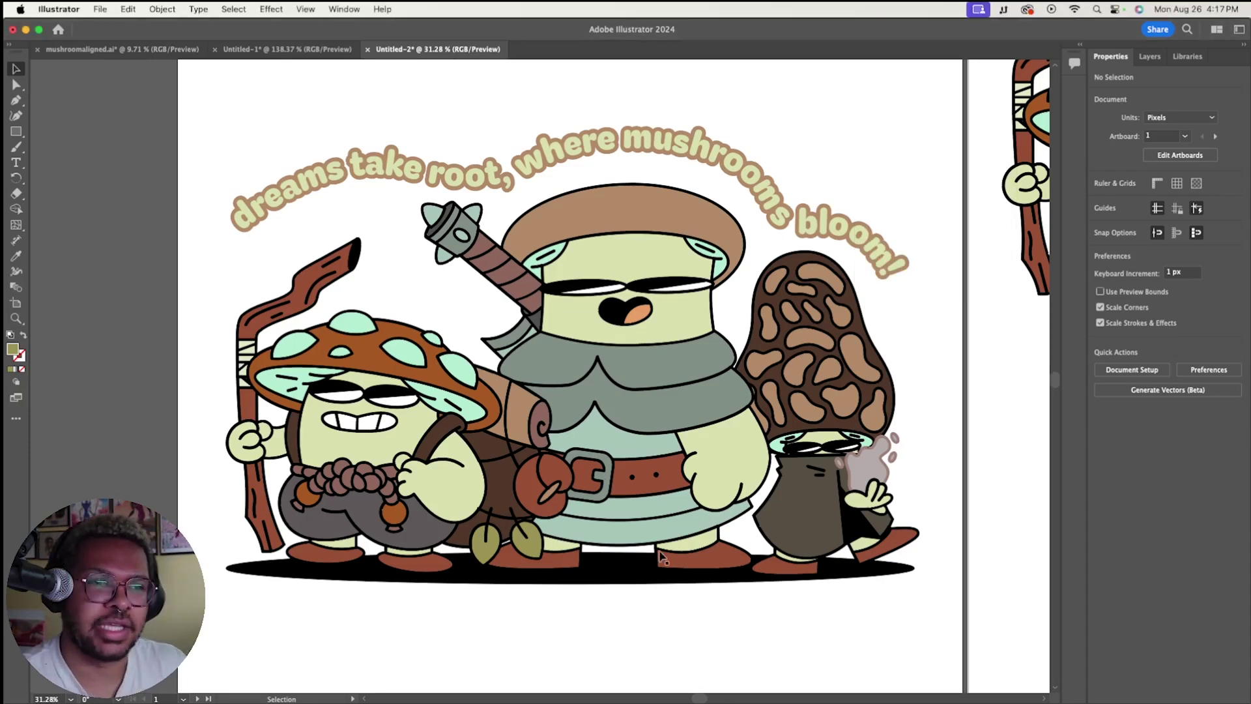
{"action": "key", "text": "z"}
{"action": "left_click_drag", "start_coordinate": [848, 586], "coordinate": [740, 697]}
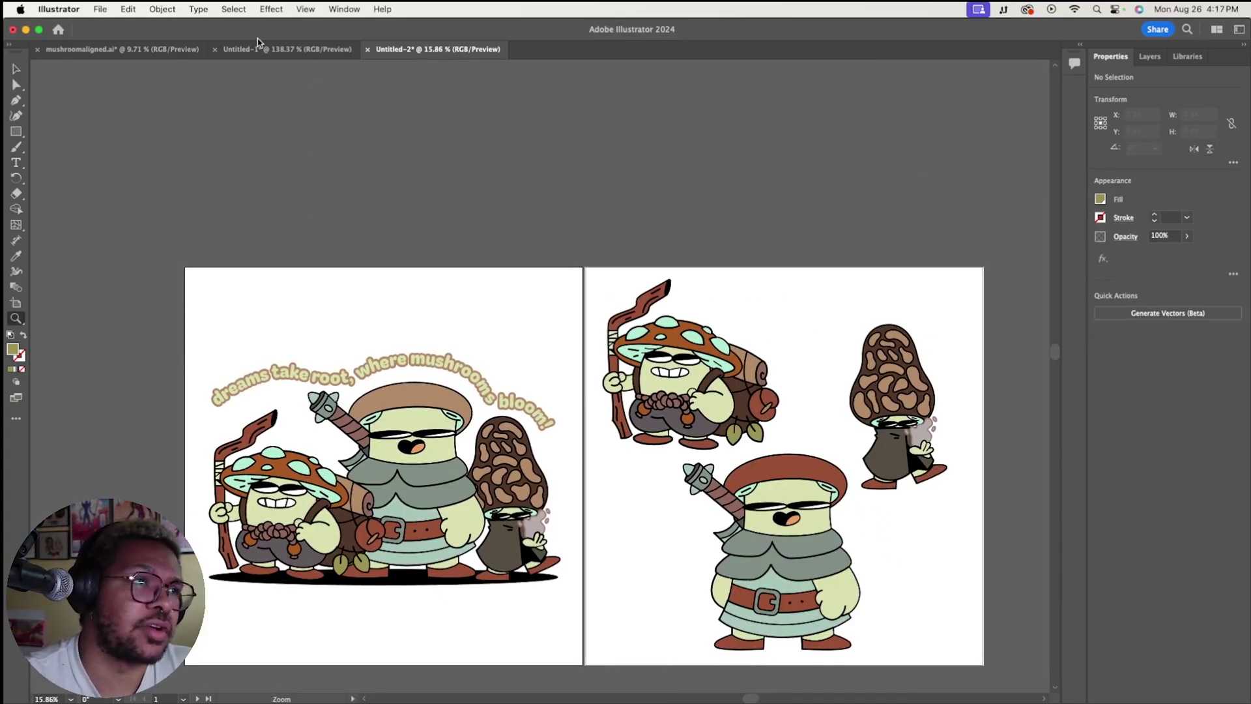
{"action": "left_click", "coordinate": [286, 50]}
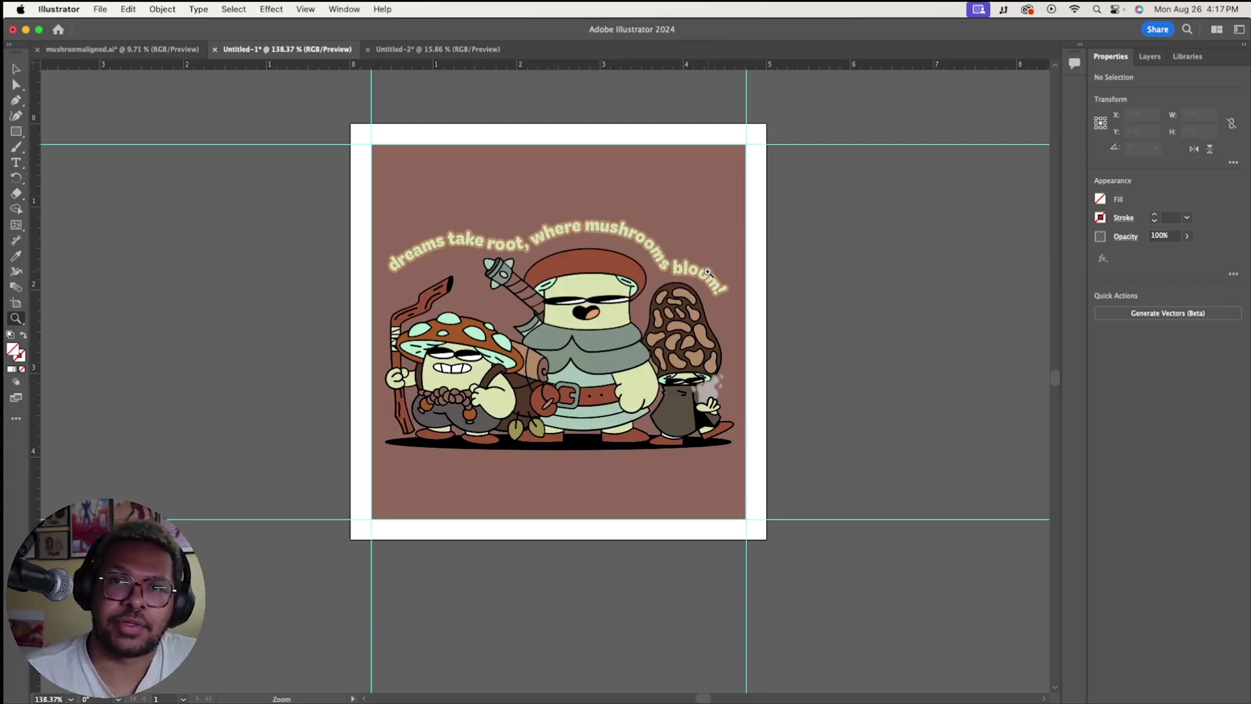
- Export the poster with Use Artboards as mushroom_poster into the Mushroom Character folder
{"action": "left_click", "coordinate": [100, 10]}
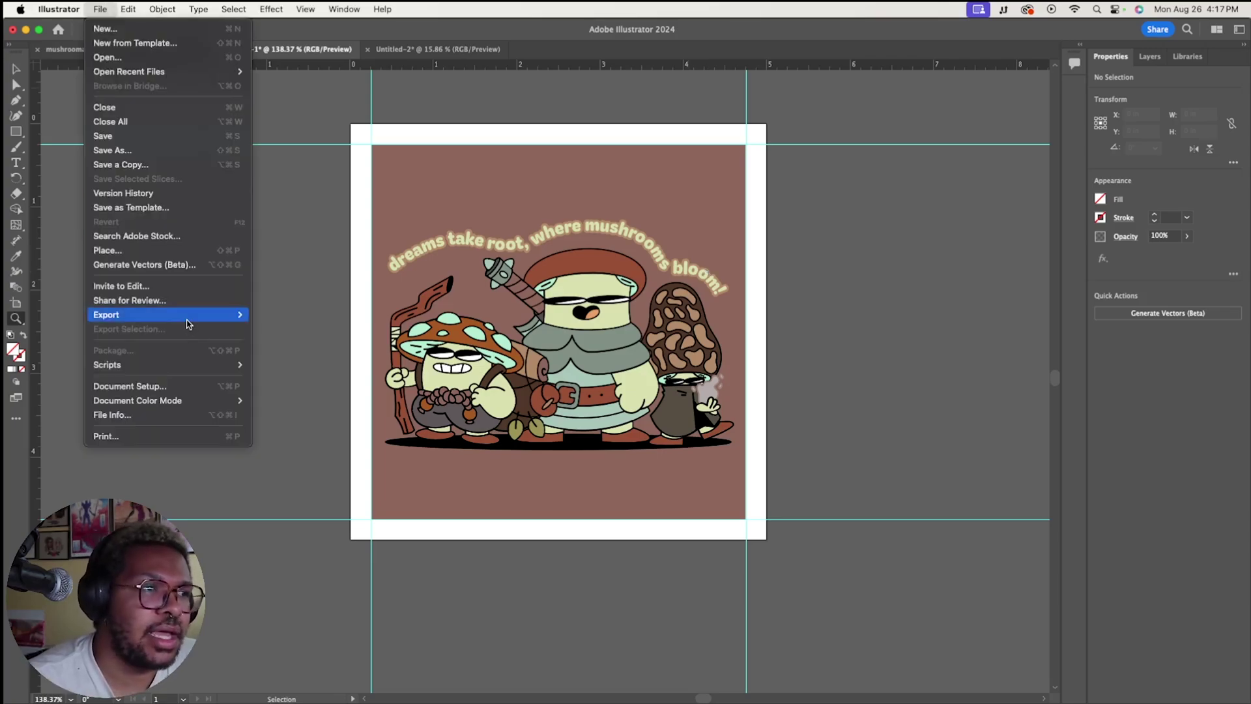
{"action": "mouse_move", "coordinate": [188, 317]}
{"action": "left_click", "coordinate": [295, 329]}
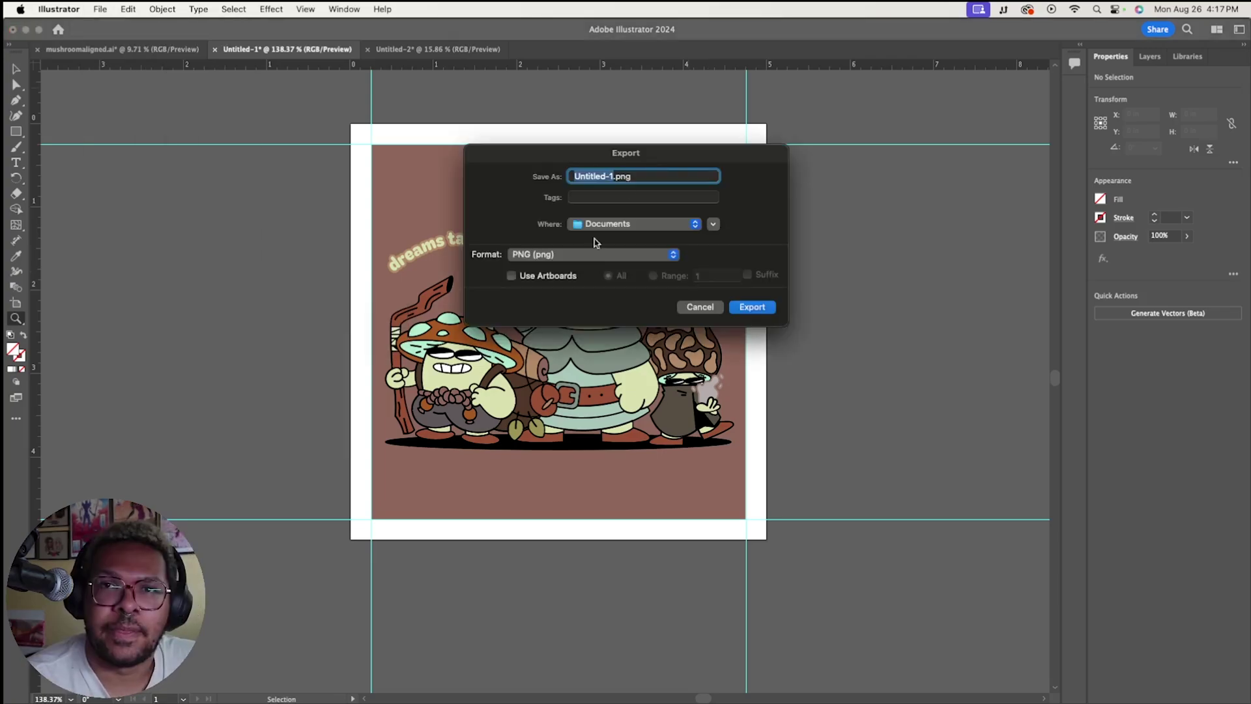
{"action": "left_click", "coordinate": [623, 224]}
{"action": "left_click", "coordinate": [664, 333]}
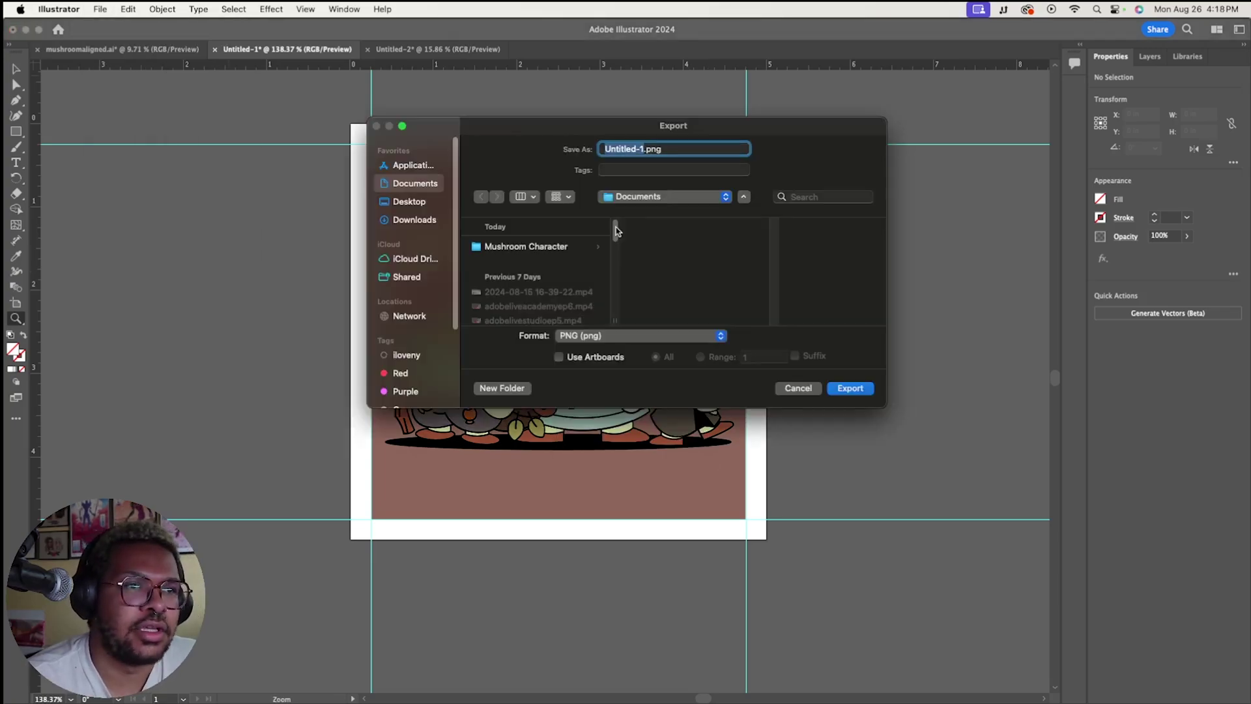
{"action": "left_click", "coordinate": [541, 247]}
{"action": "left_click", "coordinate": [559, 357]}
{"action": "left_click_drag", "start_coordinate": [528, 126], "coordinate": [988, 145]}
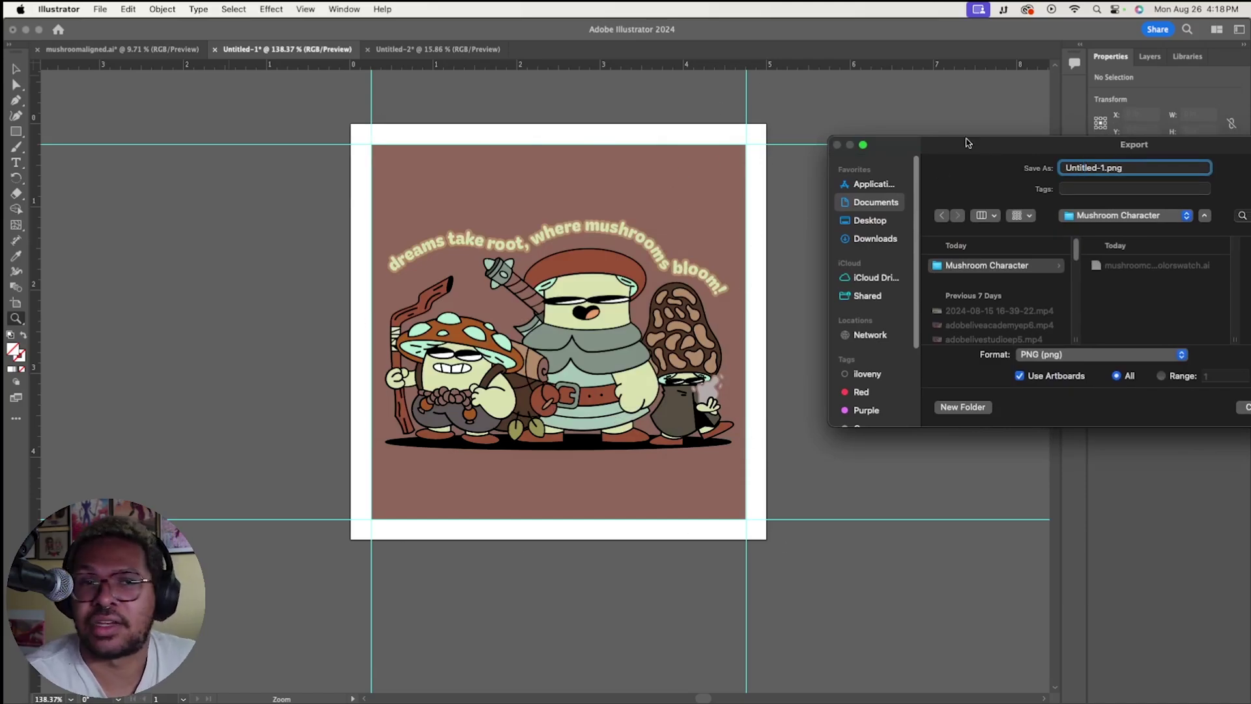
{"action": "left_click_drag", "start_coordinate": [963, 145], "coordinate": [316, 222]}
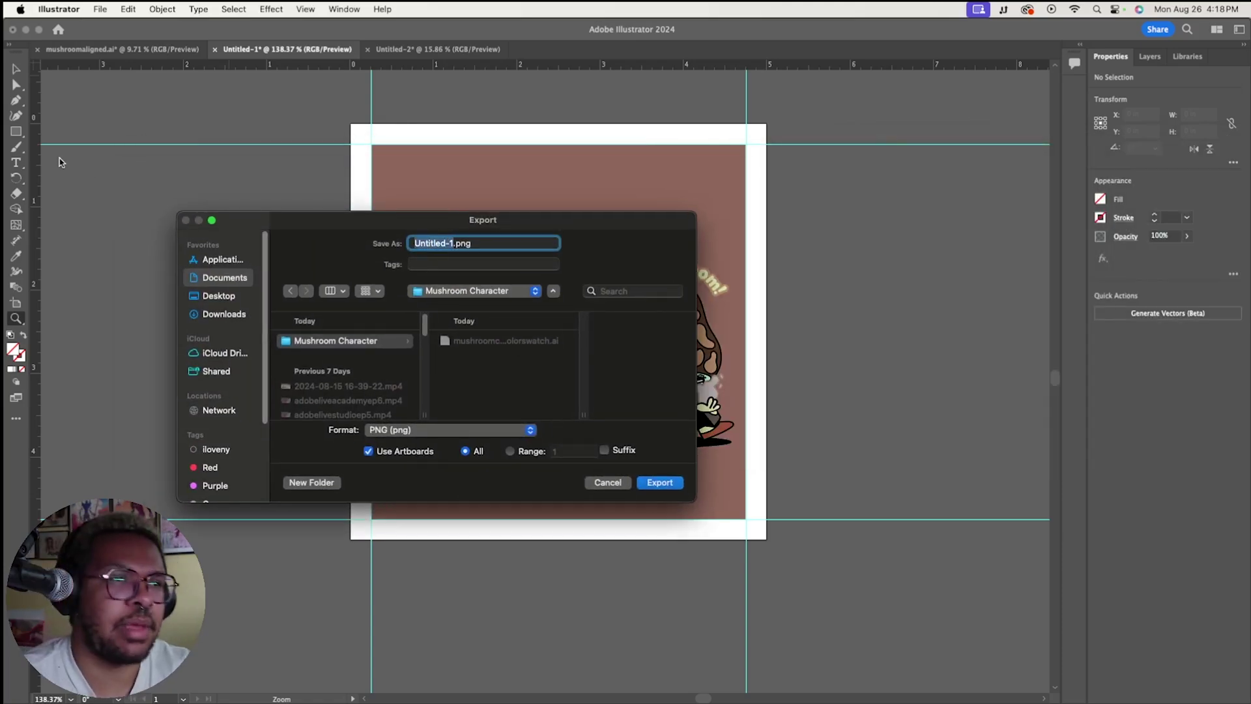
{"action": "type", "text": "mushroom_"}
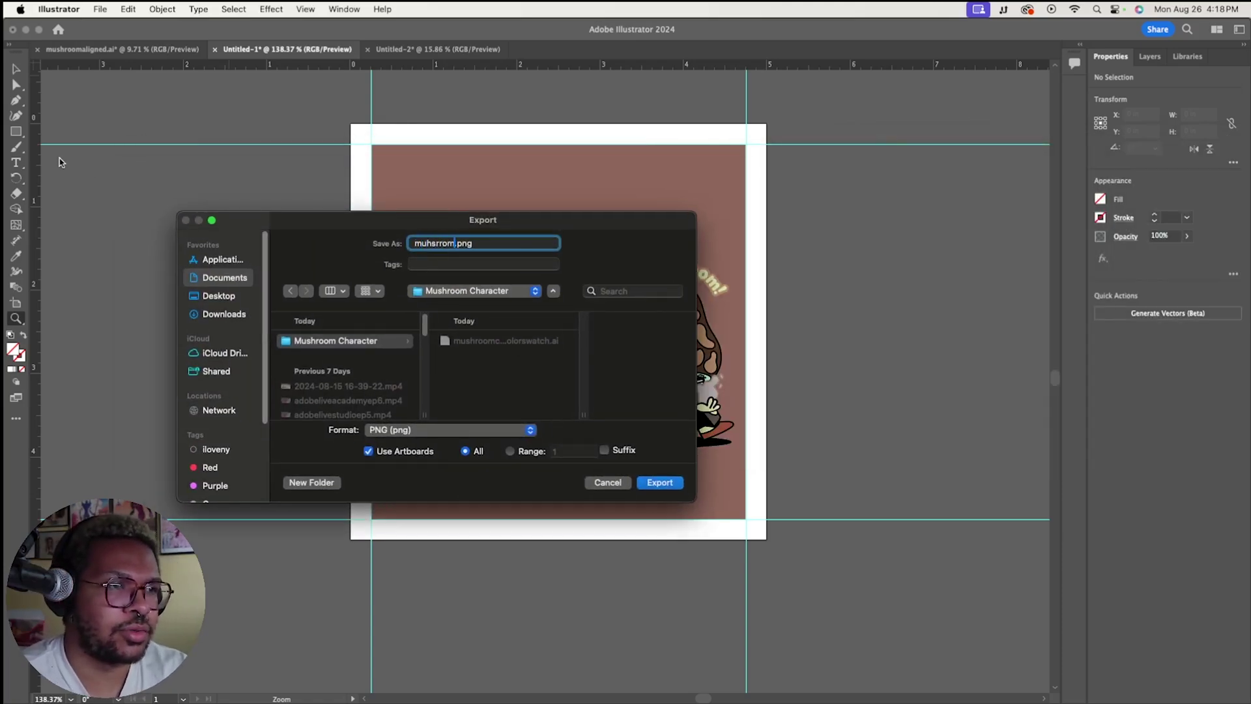
{"action": "type", "text": "poster"}
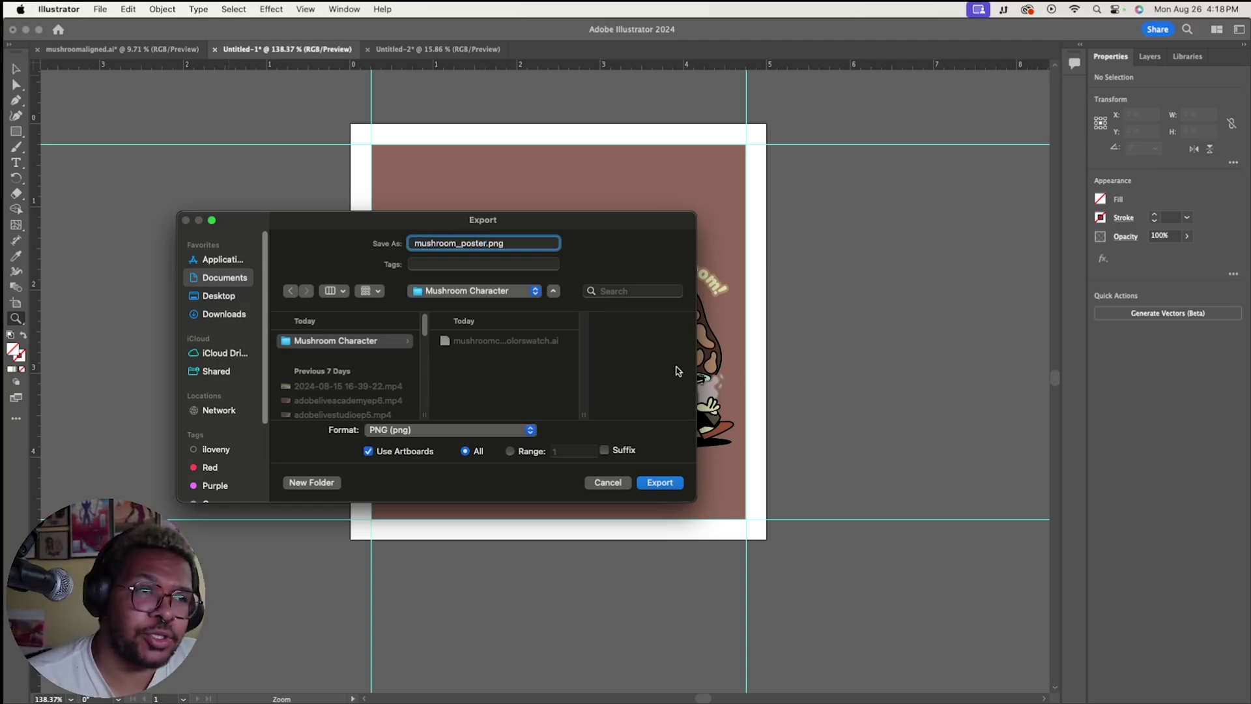
{"action": "key", "text": "shift+alt+Left"}
{"action": "key", "text": "shift+alt+Left"}
{"action": "key", "text": "super+c"}
- Export mushroom_poster.png at High (300 ppi) with a White background colour
{"action": "left_click", "coordinate": [674, 487]}
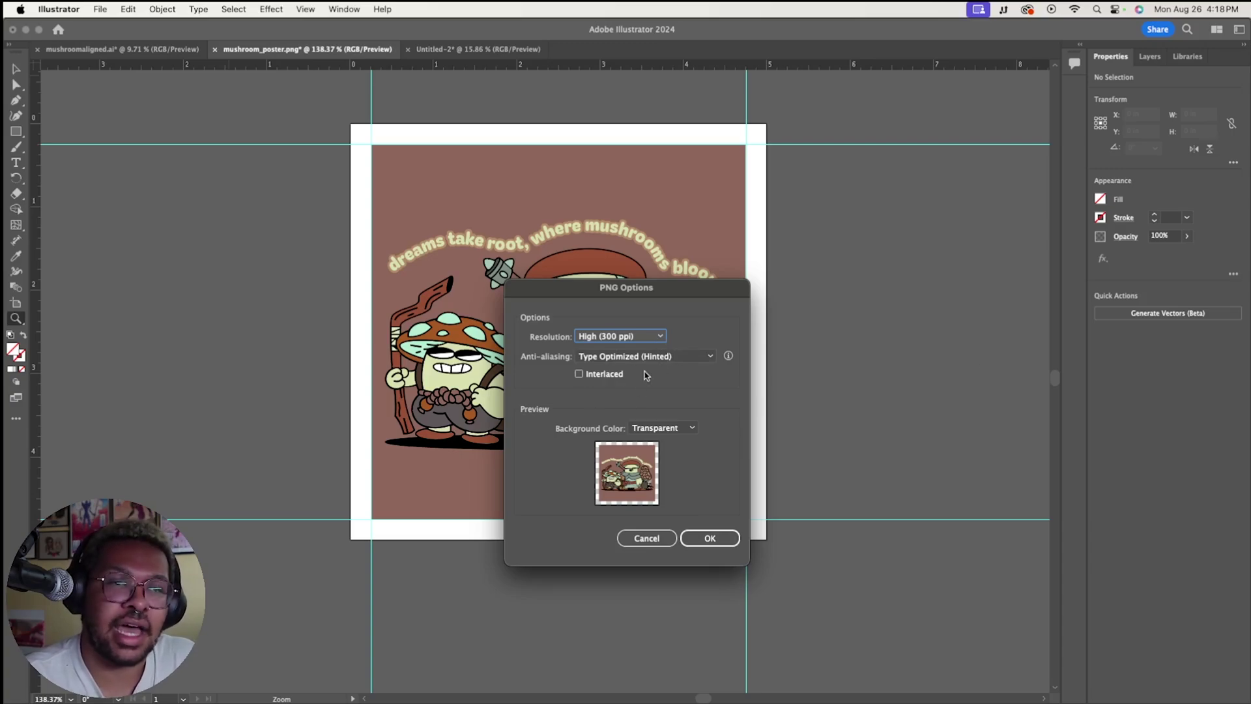
{"action": "left_click", "coordinate": [677, 427]}
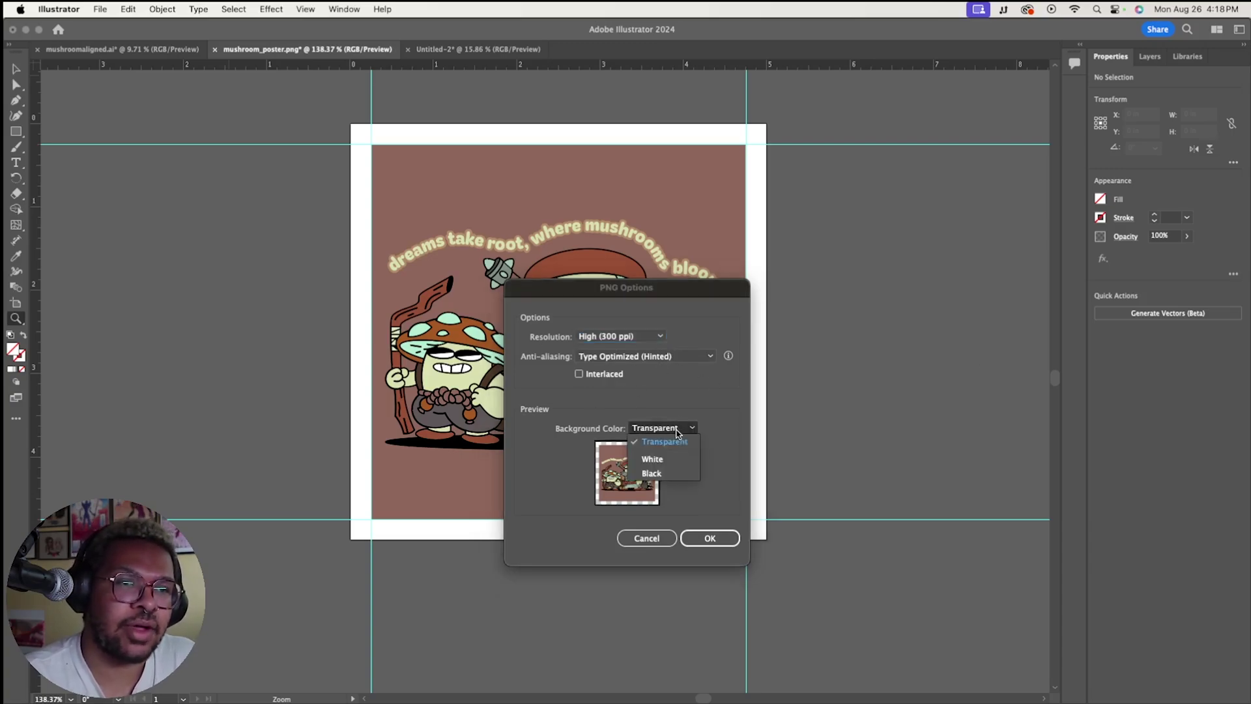
{"action": "left_click", "coordinate": [679, 455]}
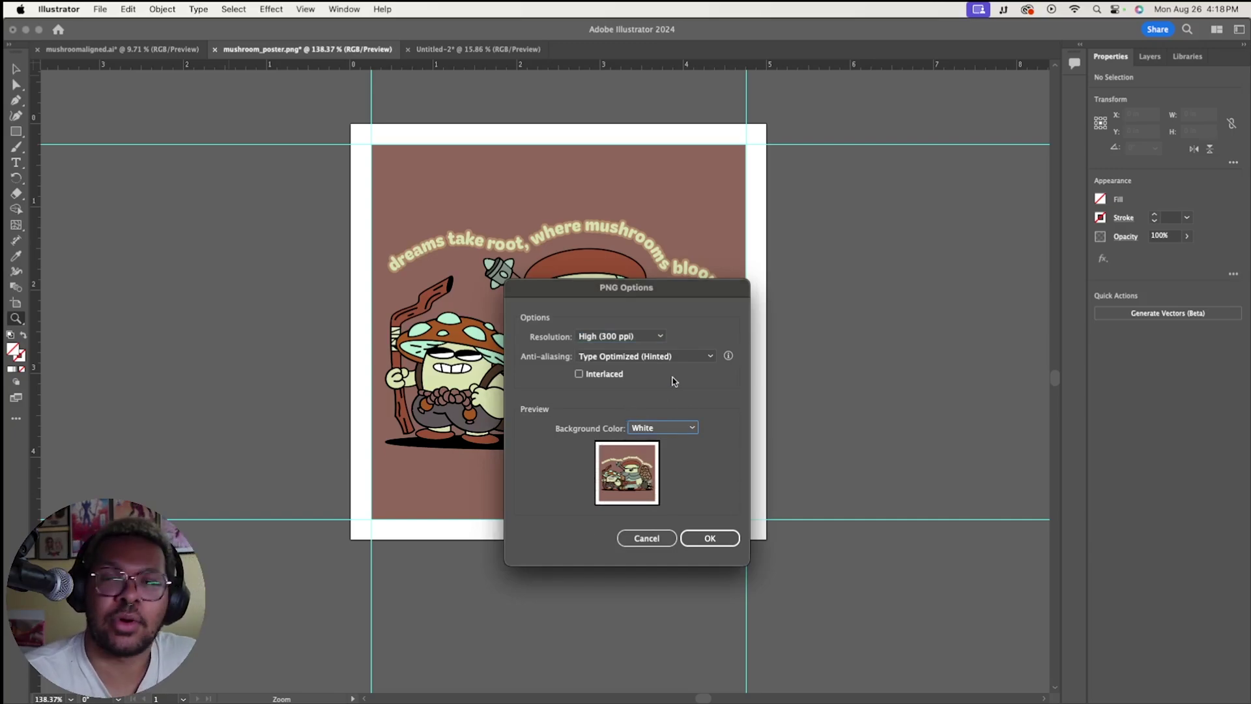
{"action": "left_click", "coordinate": [715, 538]}
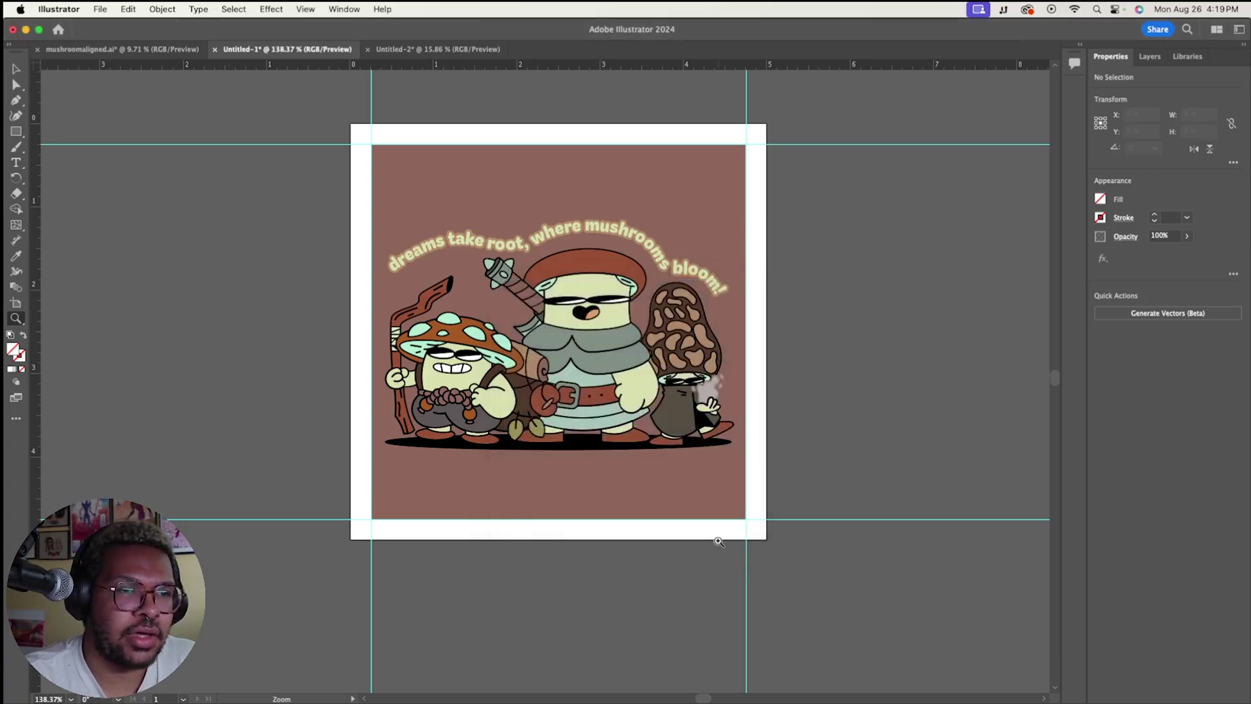
- Save the poster locally as mushroom_poster.ai in Mushroom Character with Illustrator 2020 options
{"action": "left_click", "coordinate": [105, 7]}
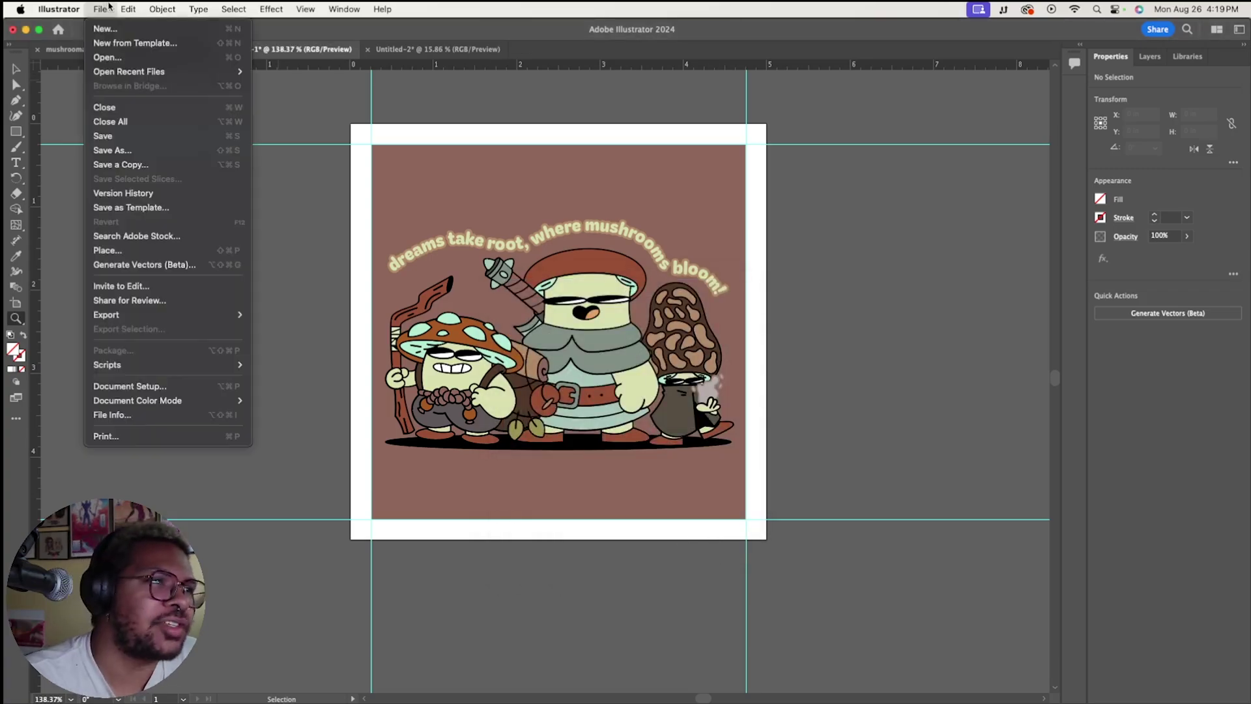
{"action": "left_click", "coordinate": [130, 147]}
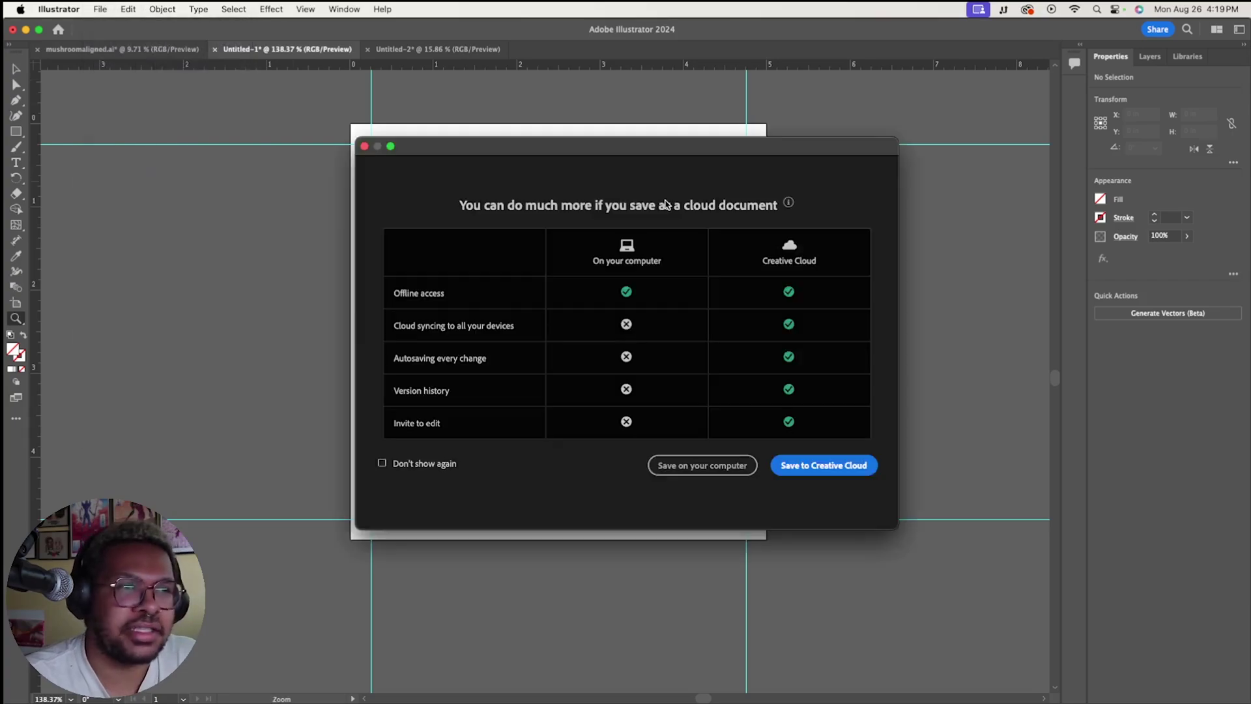
{"action": "left_click", "coordinate": [721, 465]}
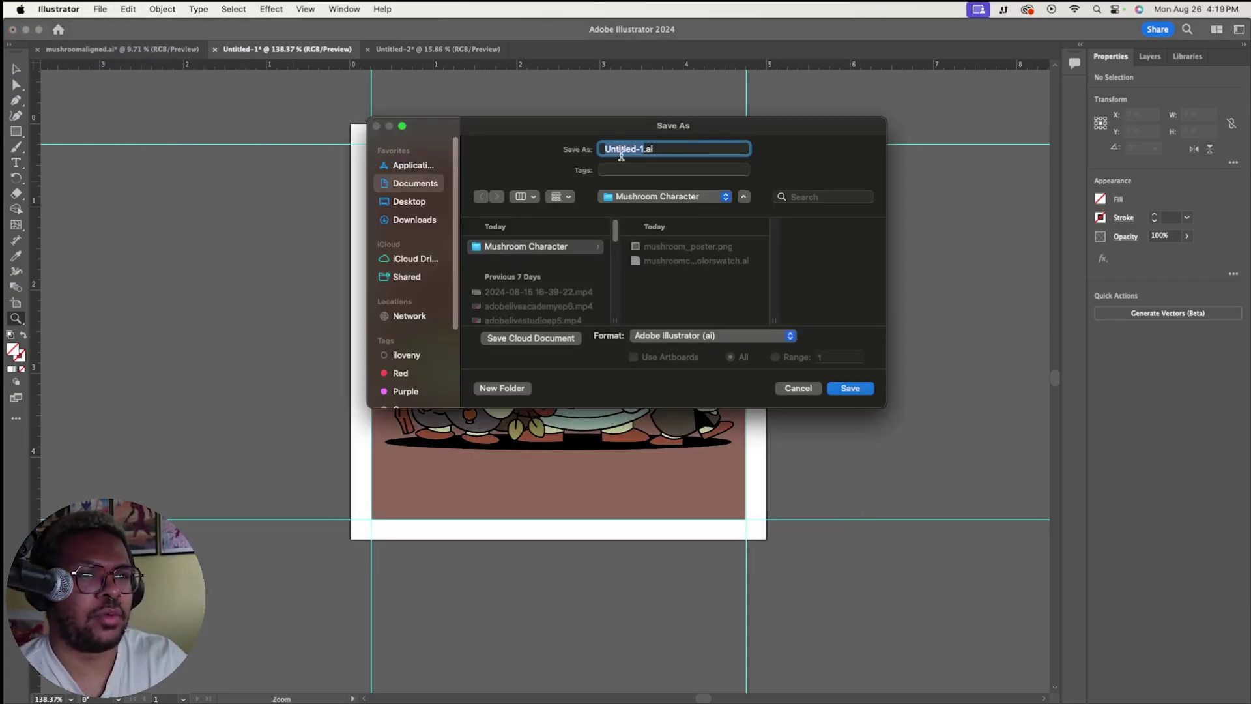
{"action": "key", "text": "super+v"}
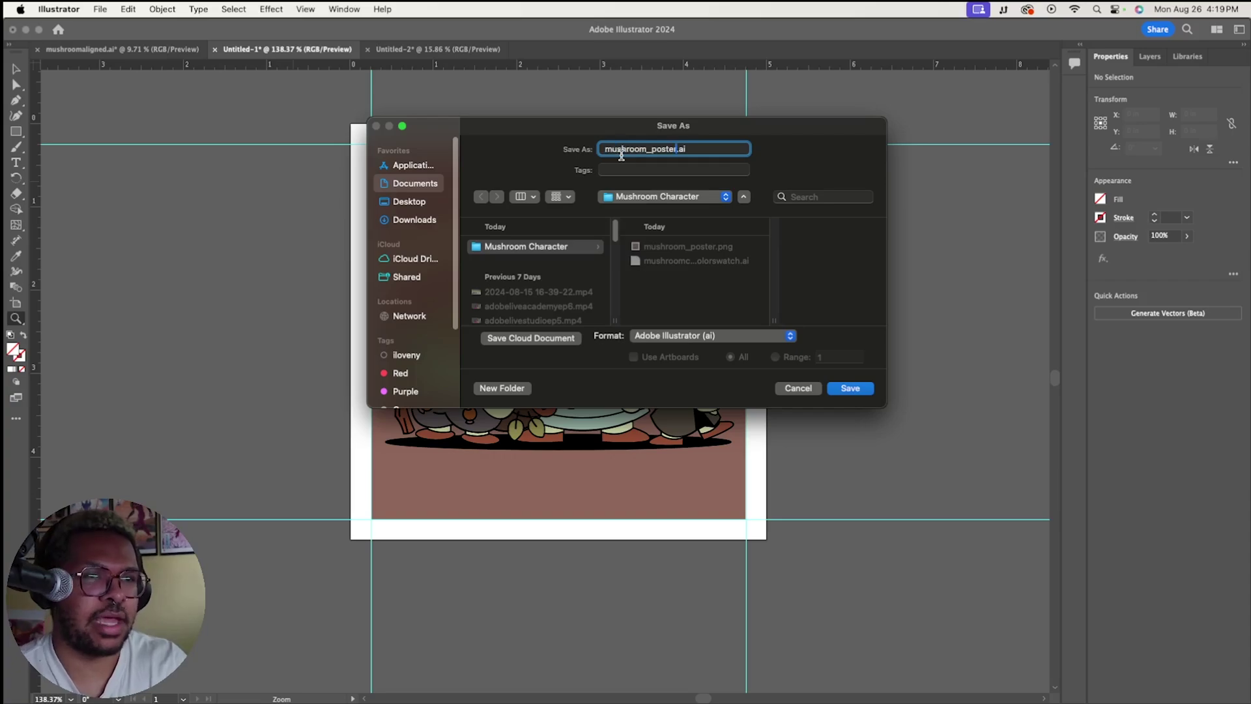
{"action": "left_click", "coordinate": [860, 391]}
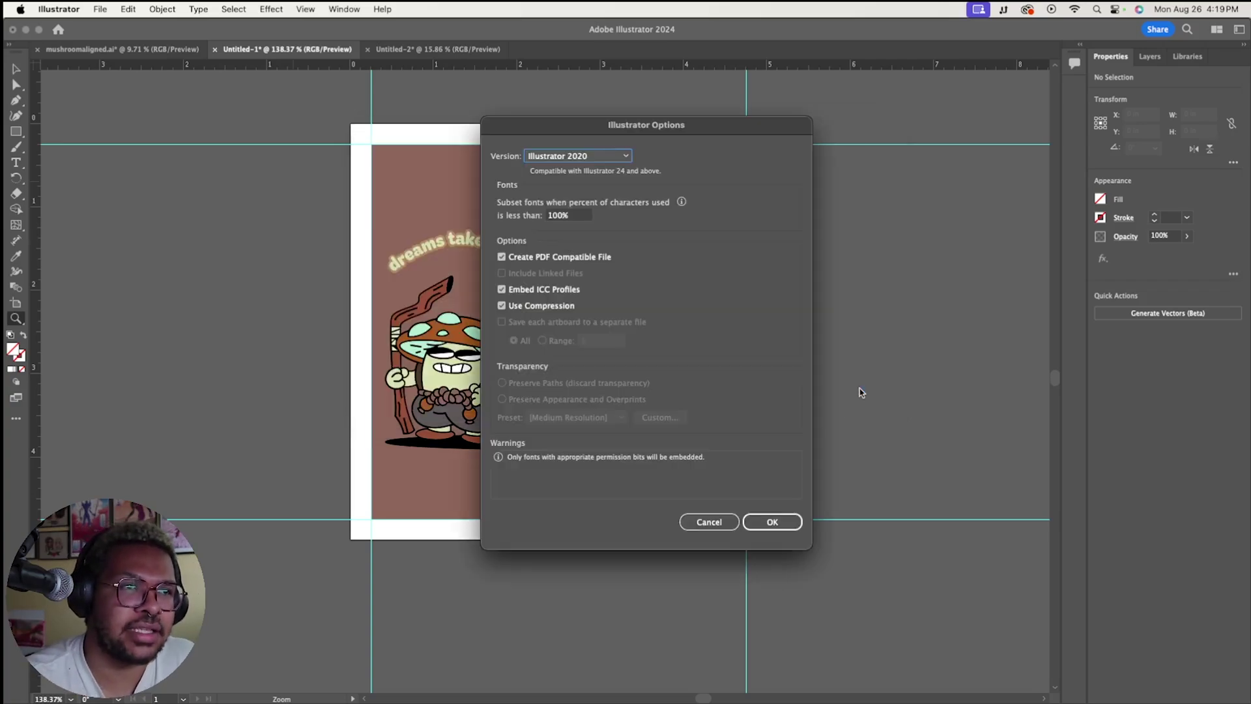
{"action": "left_click", "coordinate": [775, 522]}
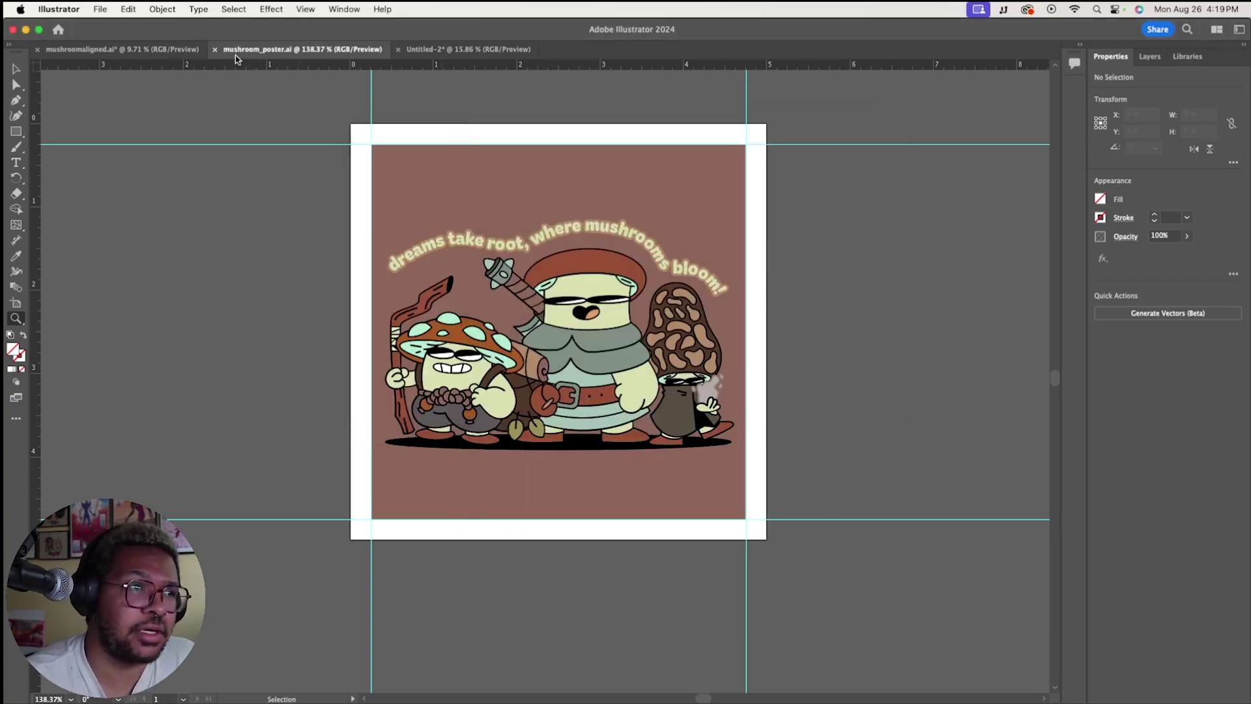
- Close the poster and start an artboard export of Untitled-2 limited to range 1
{"action": "left_click", "coordinate": [215, 49]}
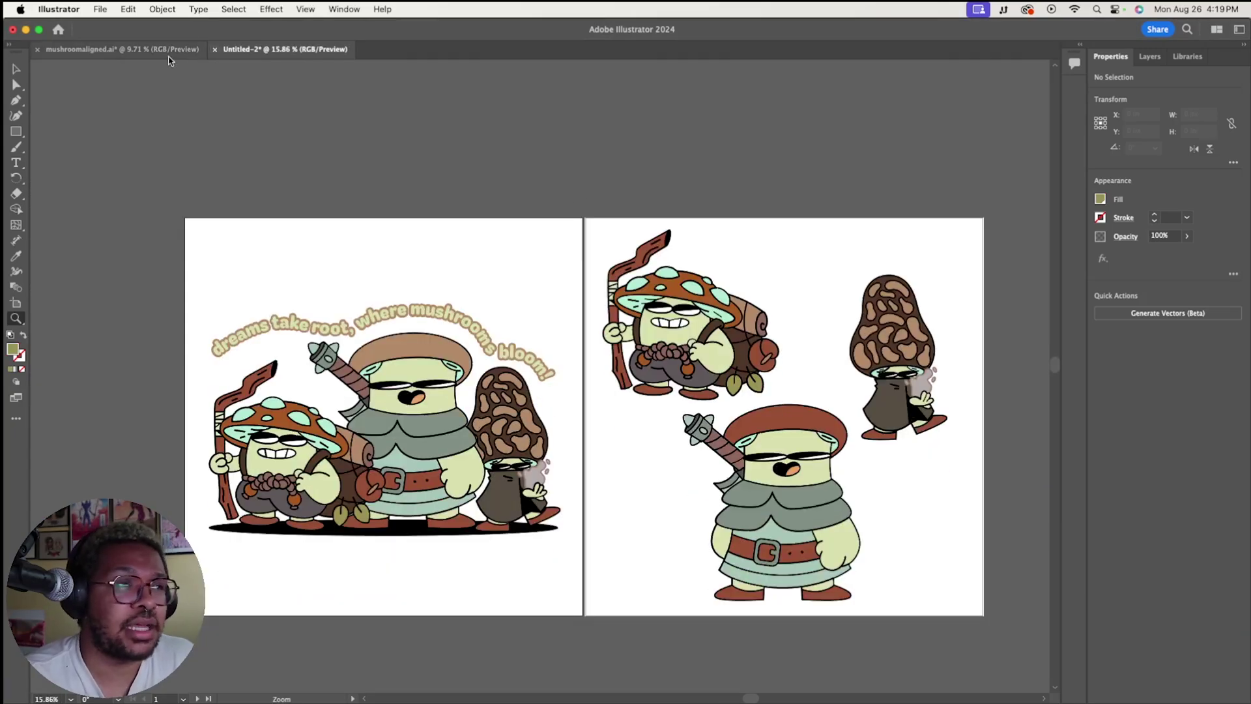
{"action": "key", "text": "v"}
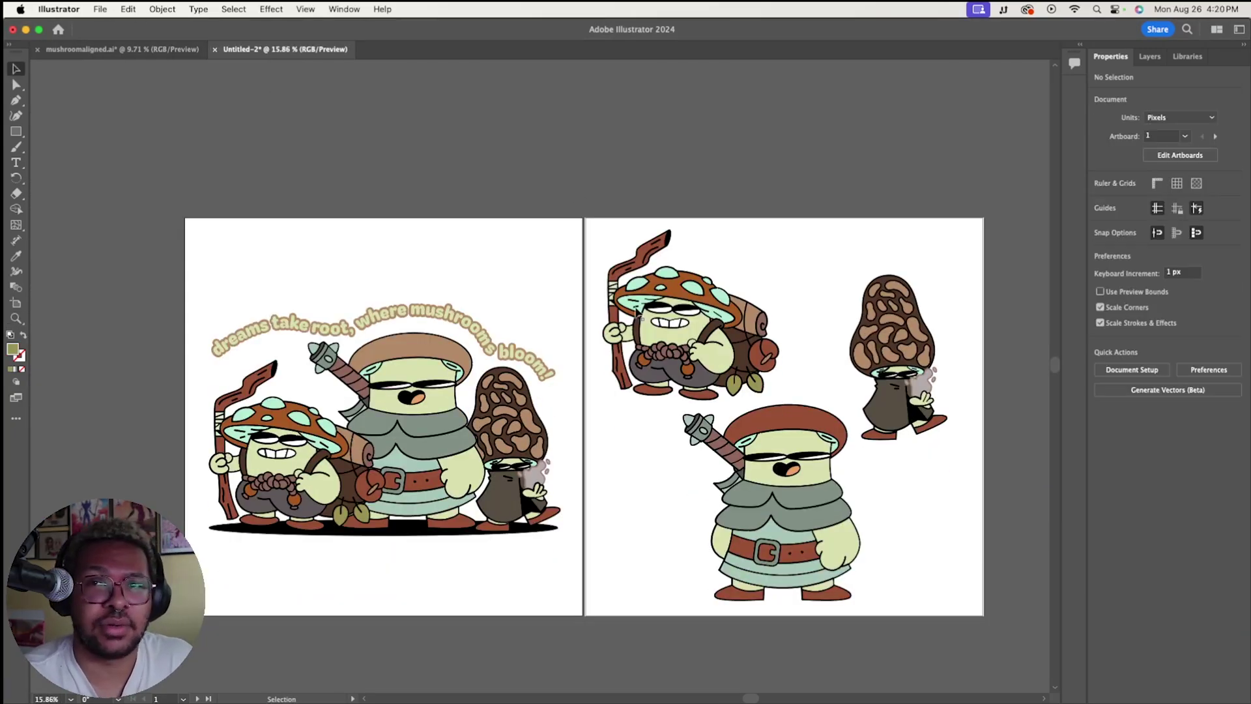
{"action": "left_click", "coordinate": [100, 9]}
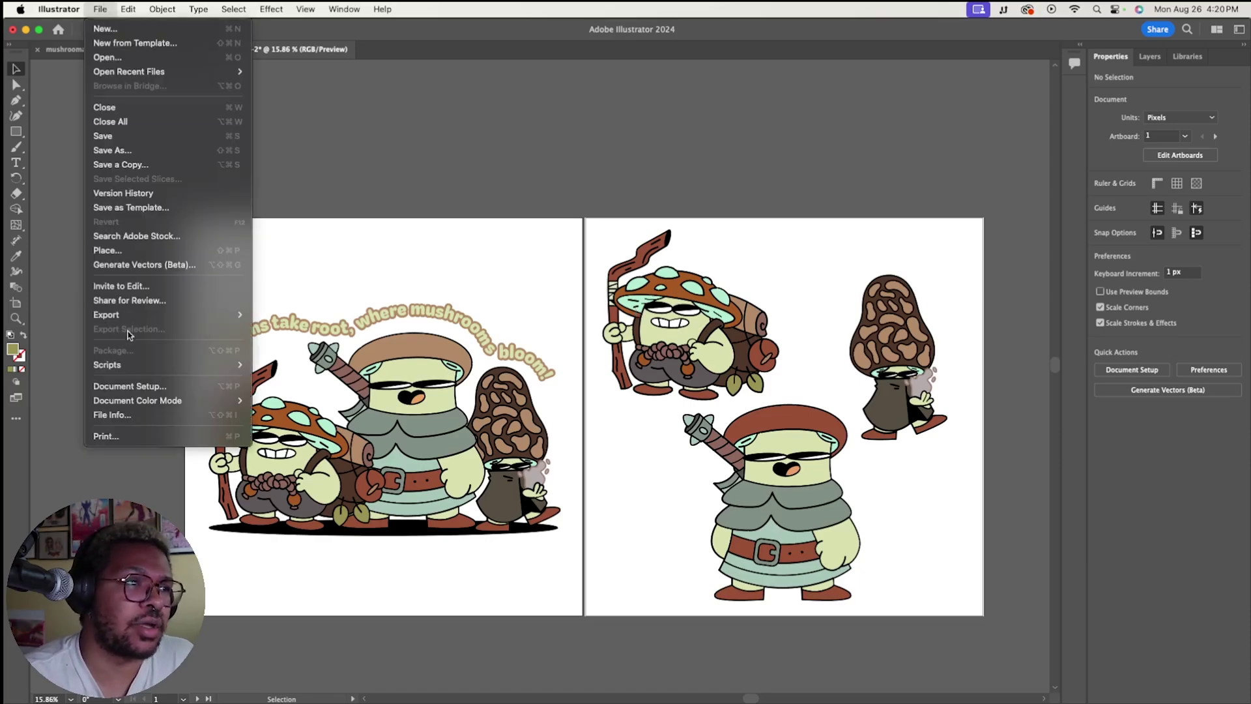
{"action": "mouse_move", "coordinate": [124, 315]}
{"action": "left_click", "coordinate": [327, 330]}
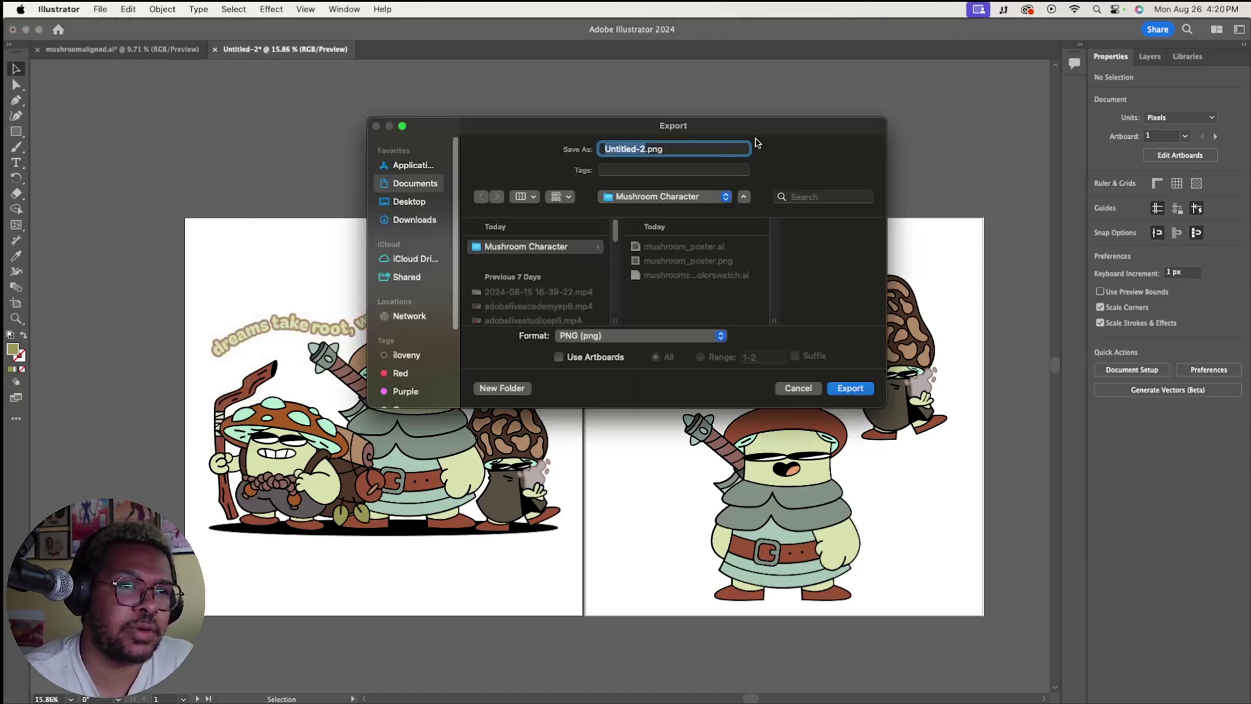
{"action": "left_click", "coordinate": [582, 358]}
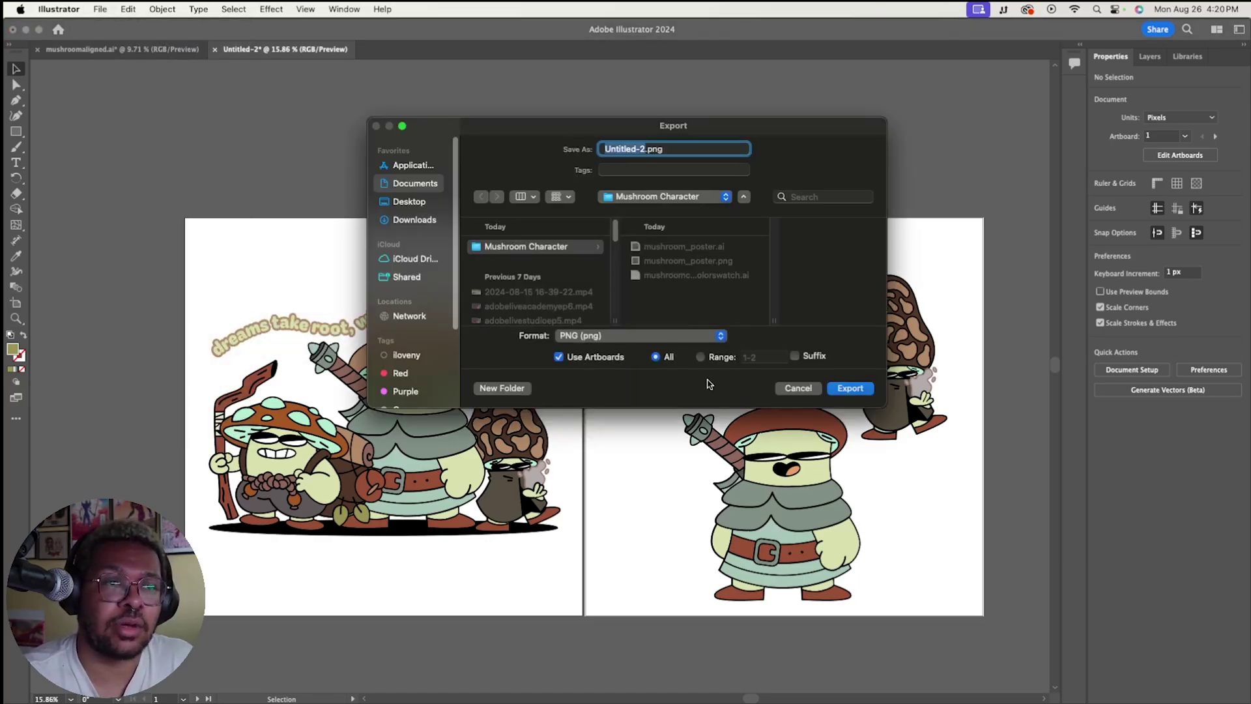
{"action": "left_click", "coordinate": [721, 357]}
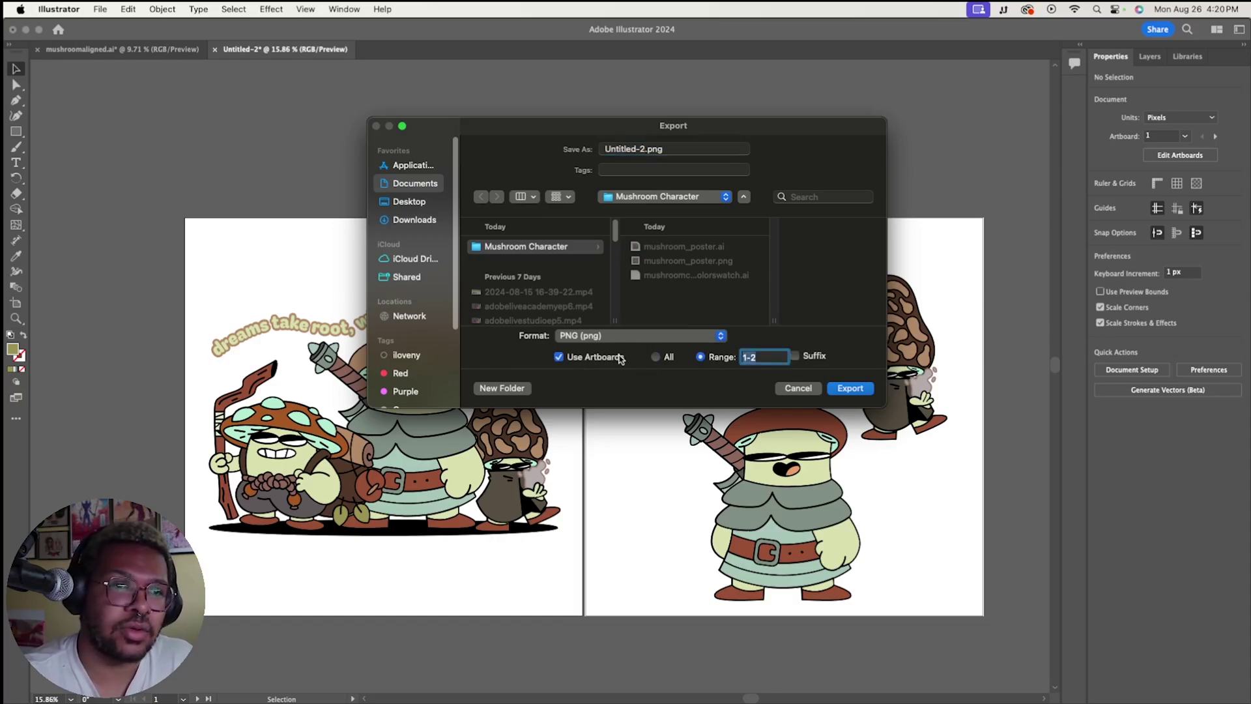
{"action": "type", "text": "1"}
{"action": "left_click_drag", "start_coordinate": [674, 125], "coordinate": [924, 108]}
{"action": "left_click", "coordinate": [996, 275]}
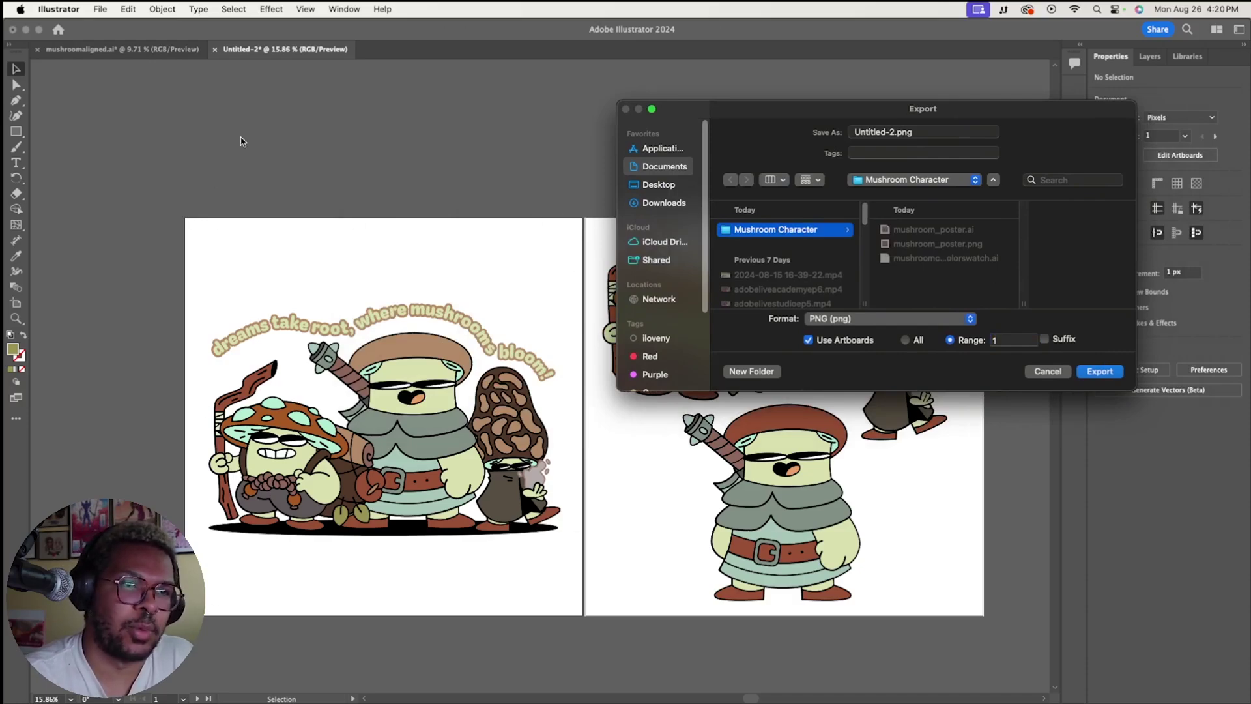
- Name the export mushroom_transparentbg.png and set its PNG background to Transparent
{"action": "left_click_drag", "start_coordinate": [847, 108], "coordinate": [374, 176]}
{"action": "type", "text": "mushroom_transpa"}
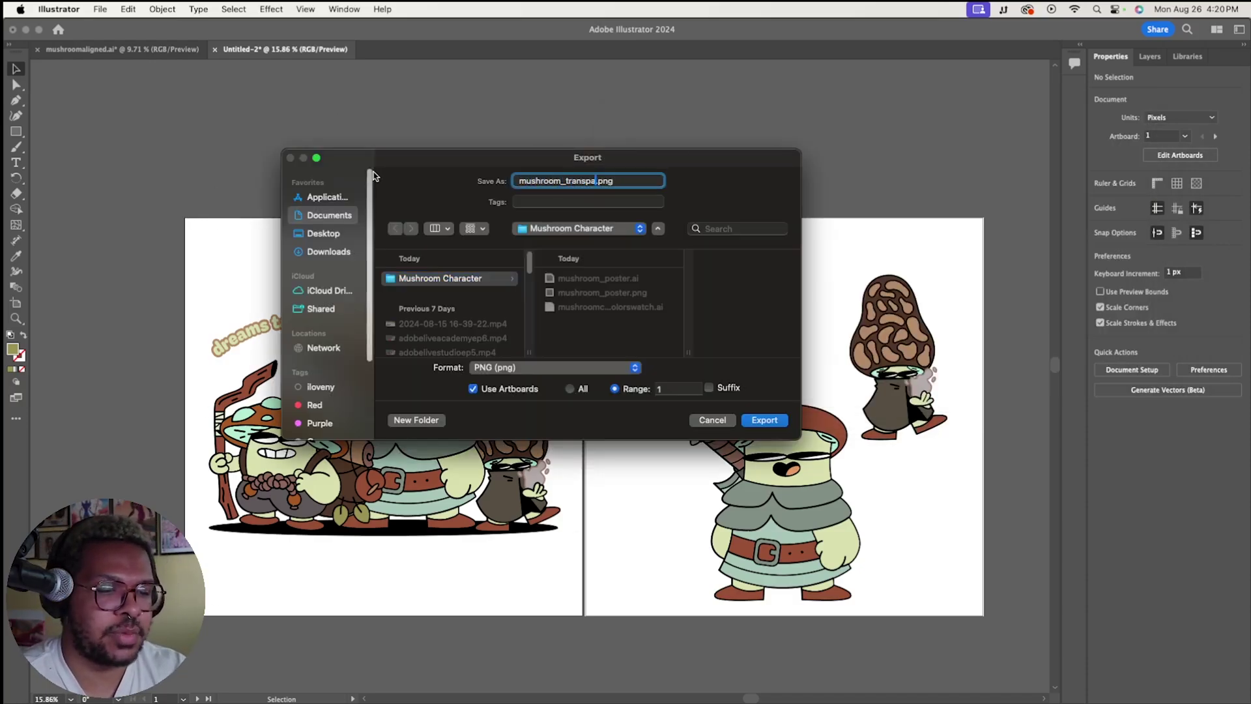
{"action": "type", "text": "renrtbg"}
{"action": "left_click", "coordinate": [755, 420]}
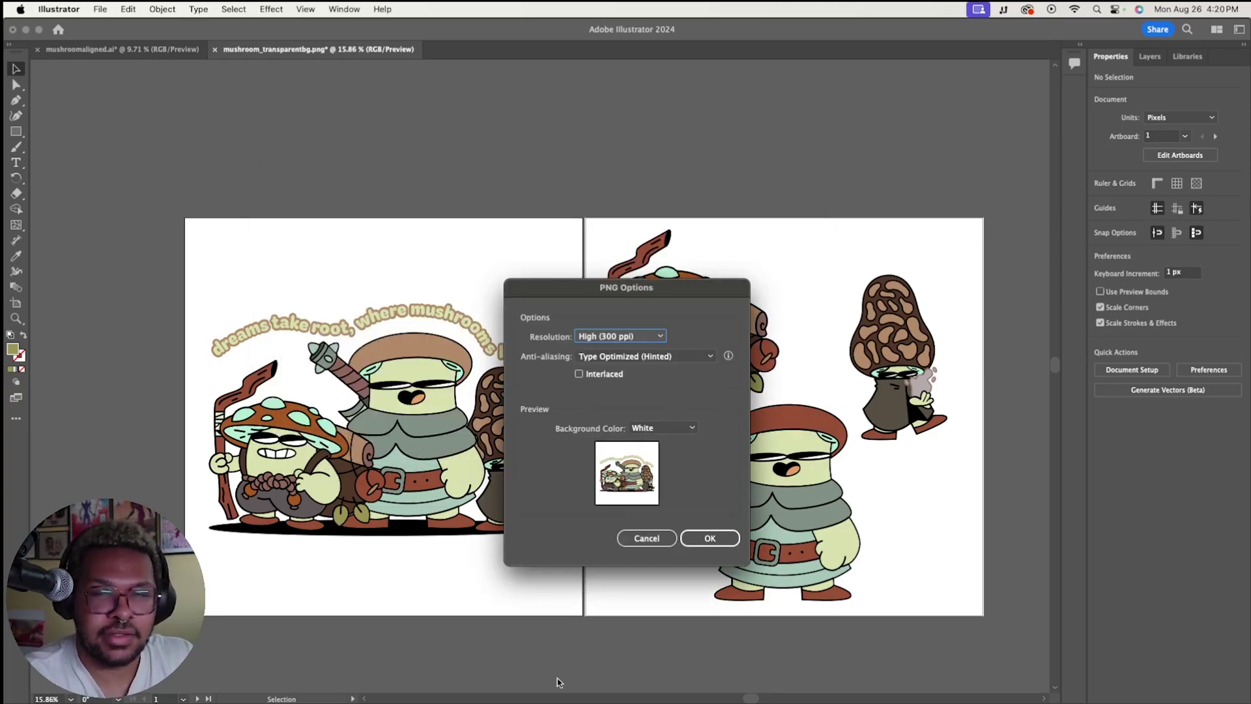
{"action": "left_click_drag", "start_coordinate": [595, 287], "coordinate": [596, 250]}
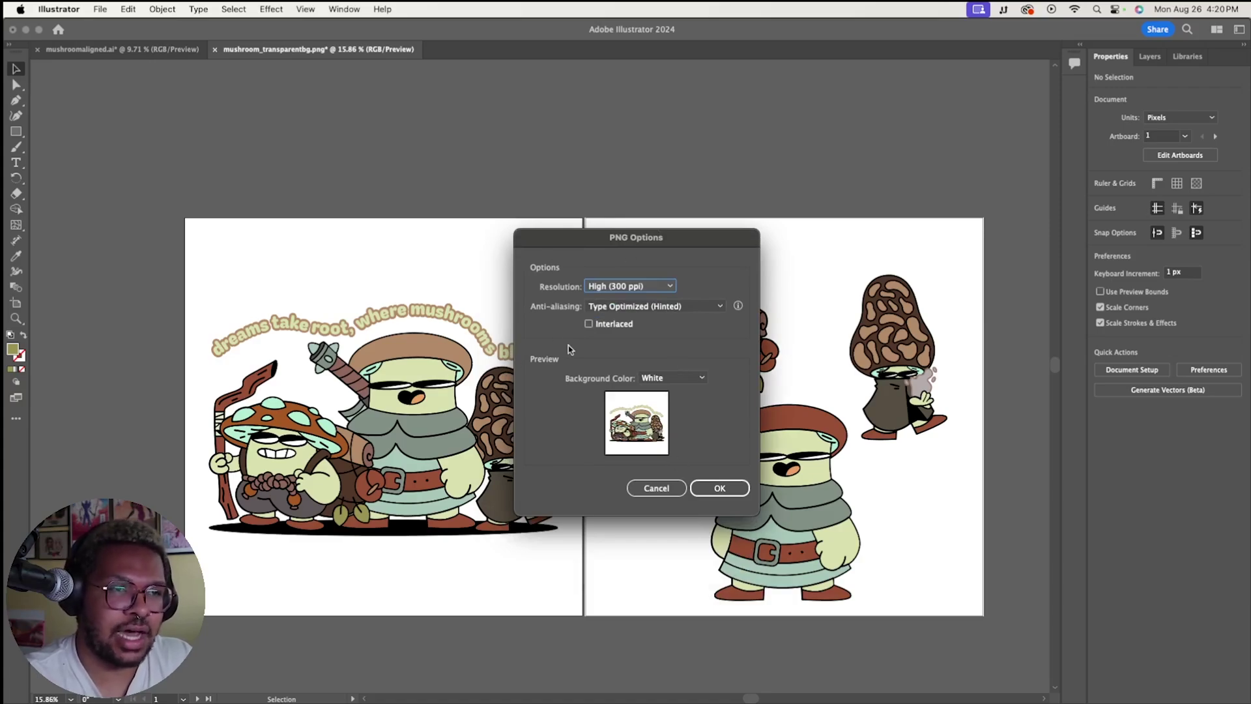
{"action": "left_click", "coordinate": [649, 379]}
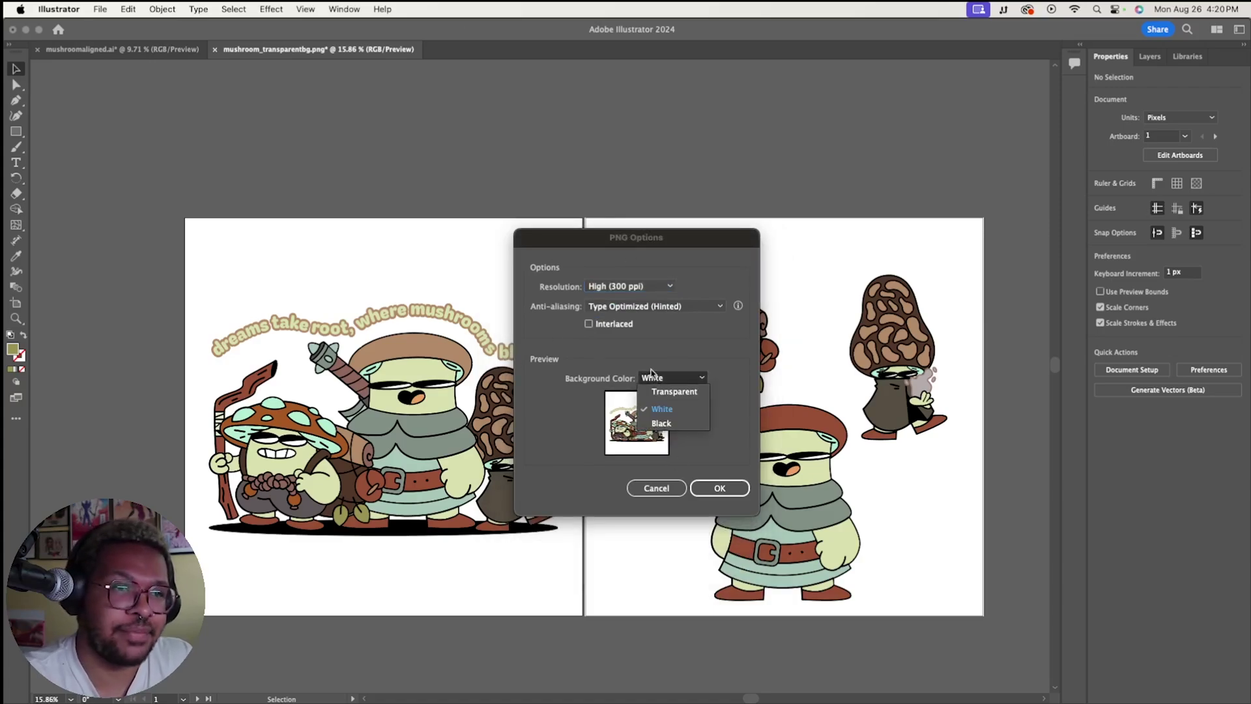
{"action": "left_click", "coordinate": [675, 395]}
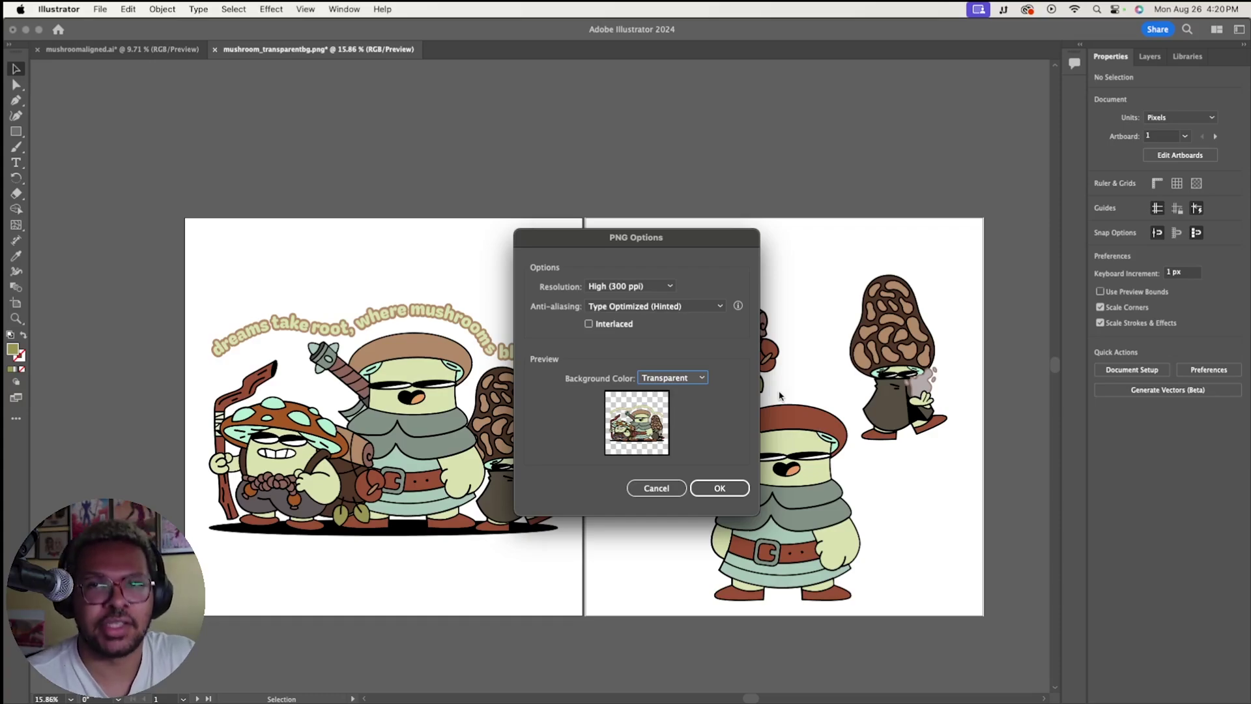
- Confirm the PNG export and close the mushroom_transparentbg.png preview
{"action": "left_click", "coordinate": [715, 488]}
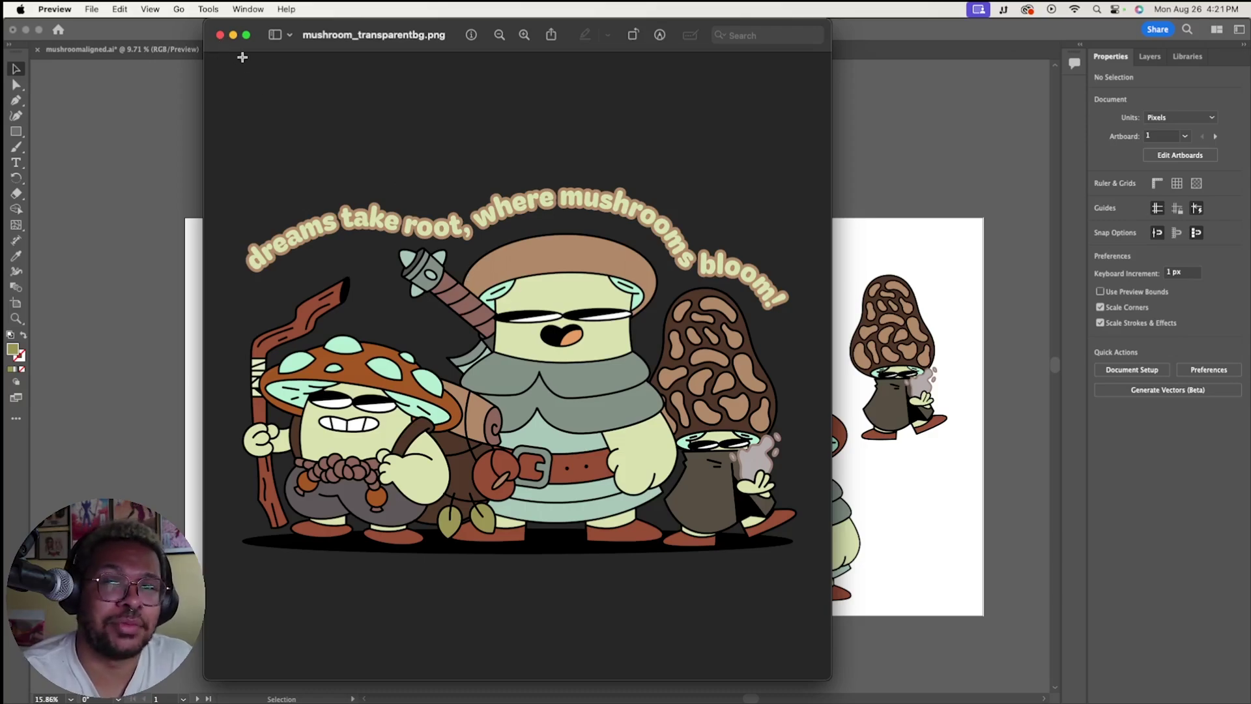
{"action": "key", "text": "super+w"}
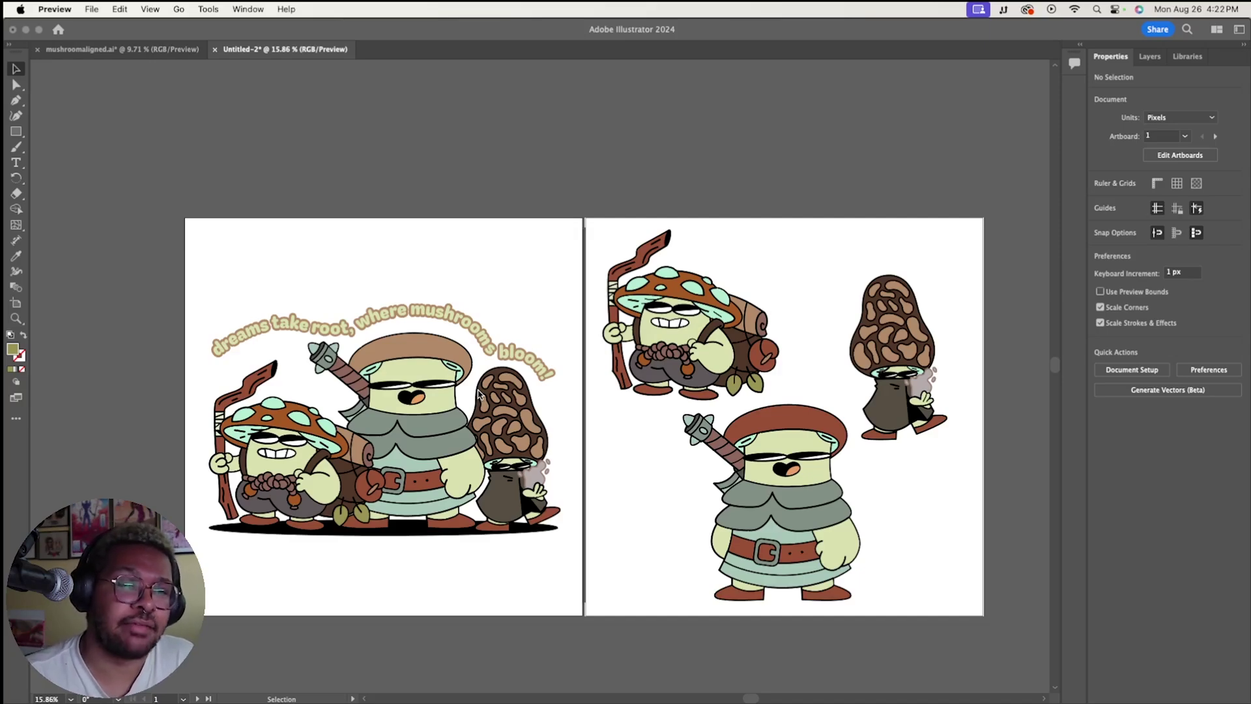
- Bring Illustrator forward and pick the Live Paint Bucket tool with K
{"action": "left_click", "coordinate": [479, 395]}
{"action": "key", "text": "k"}
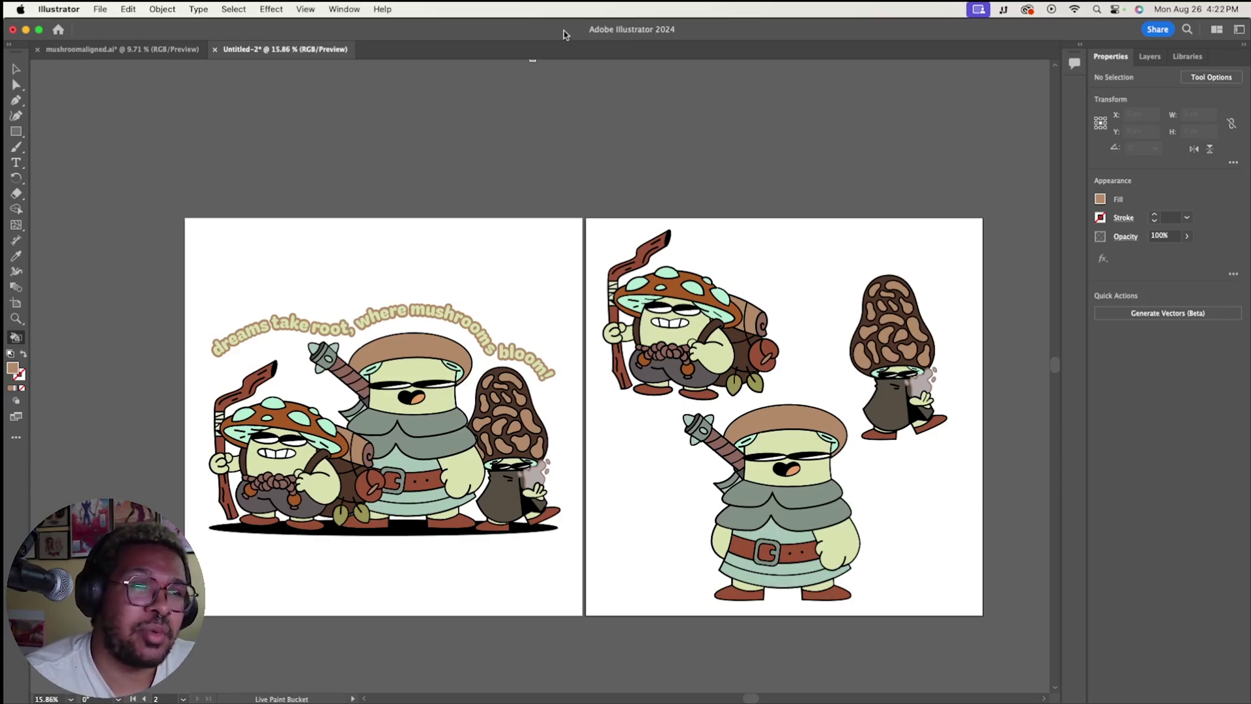
- Set the fill to FFFFFF and live-paint the poster's character regions white, the title black
{"action": "double_click", "coordinate": [12, 367]}
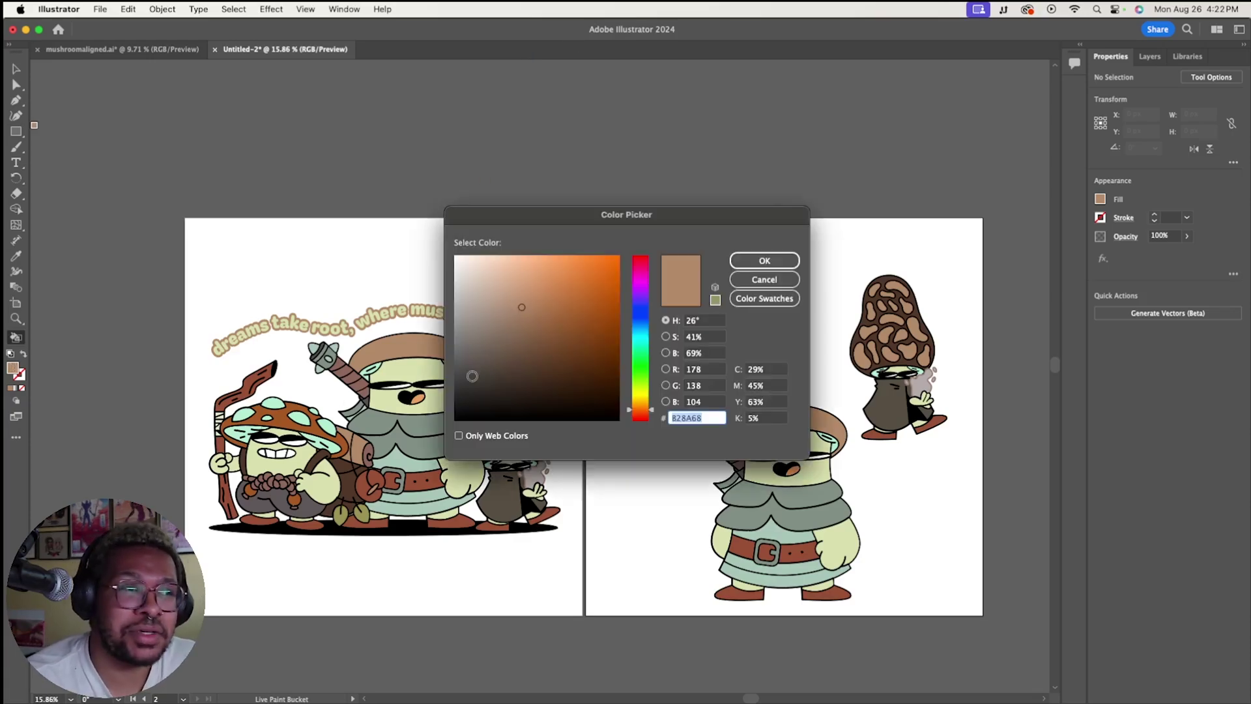
{"action": "type", "text": "FFFFFF"}
{"action": "left_click", "coordinate": [764, 260]}
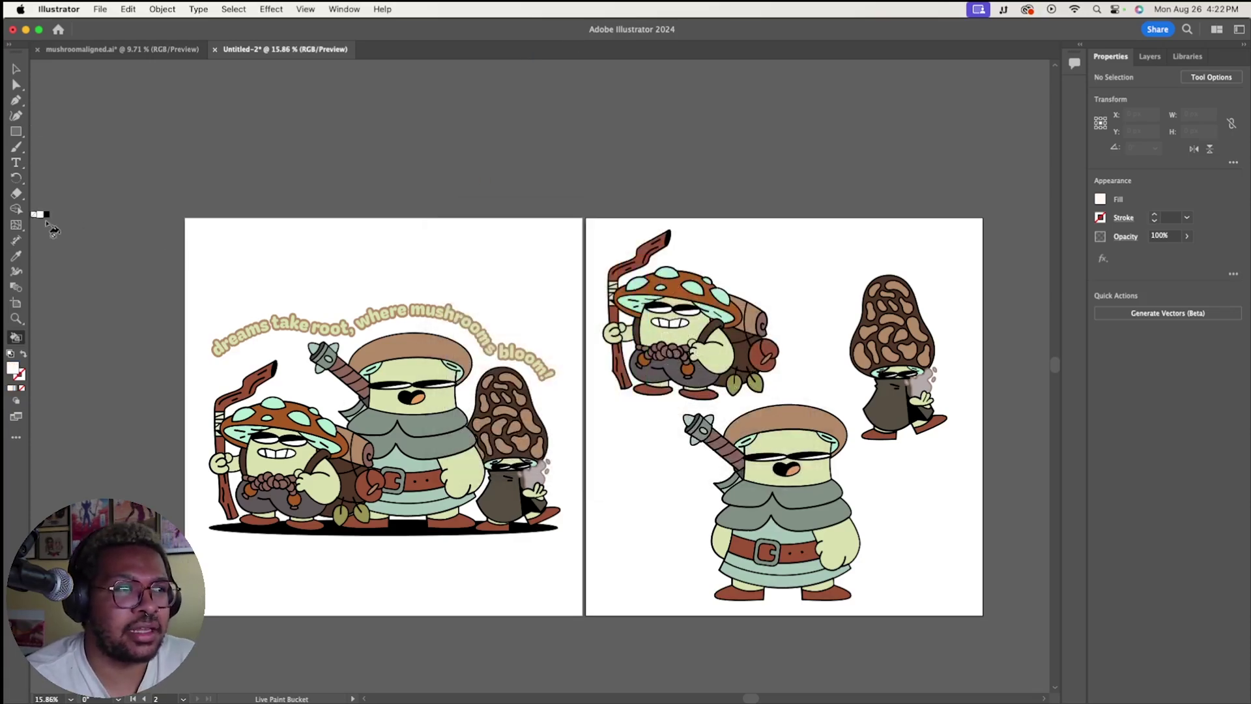
{"action": "left_click", "coordinate": [411, 376]}
{"action": "left_click", "coordinate": [412, 377]}
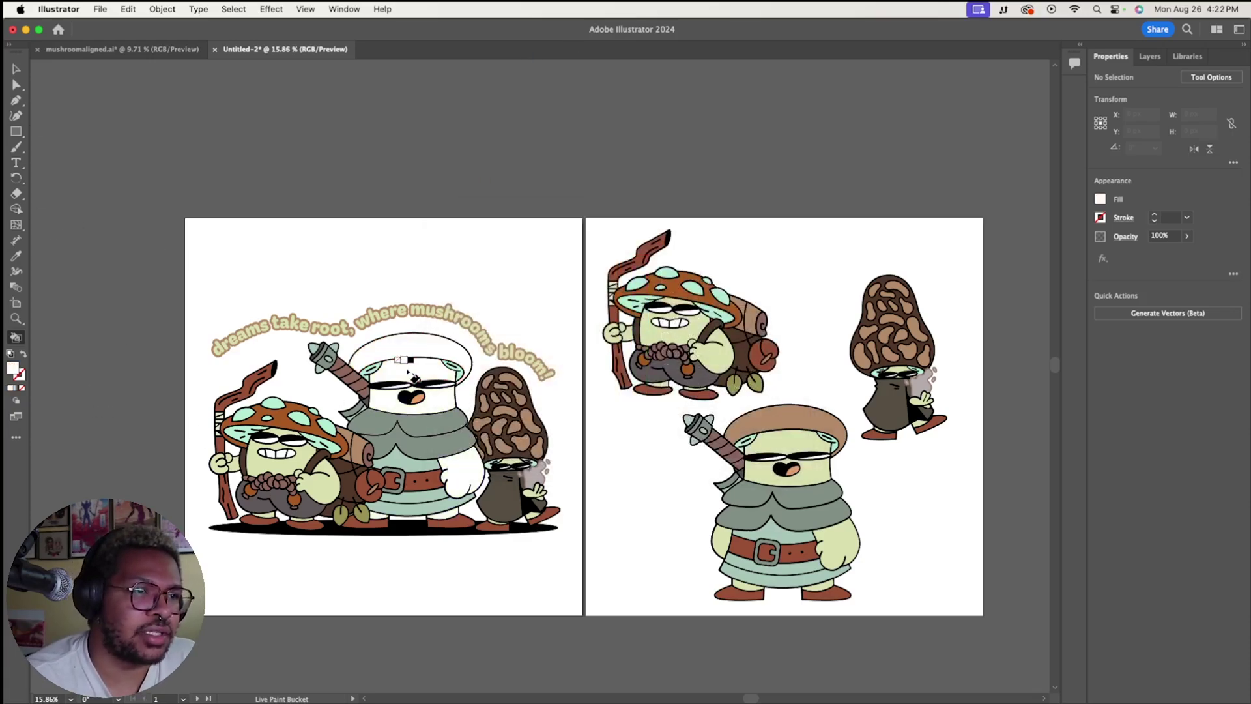
{"action": "left_click", "coordinate": [370, 381]}
{"action": "triple_click", "coordinate": [358, 388]}
{"action": "triple_click", "coordinate": [325, 357]}
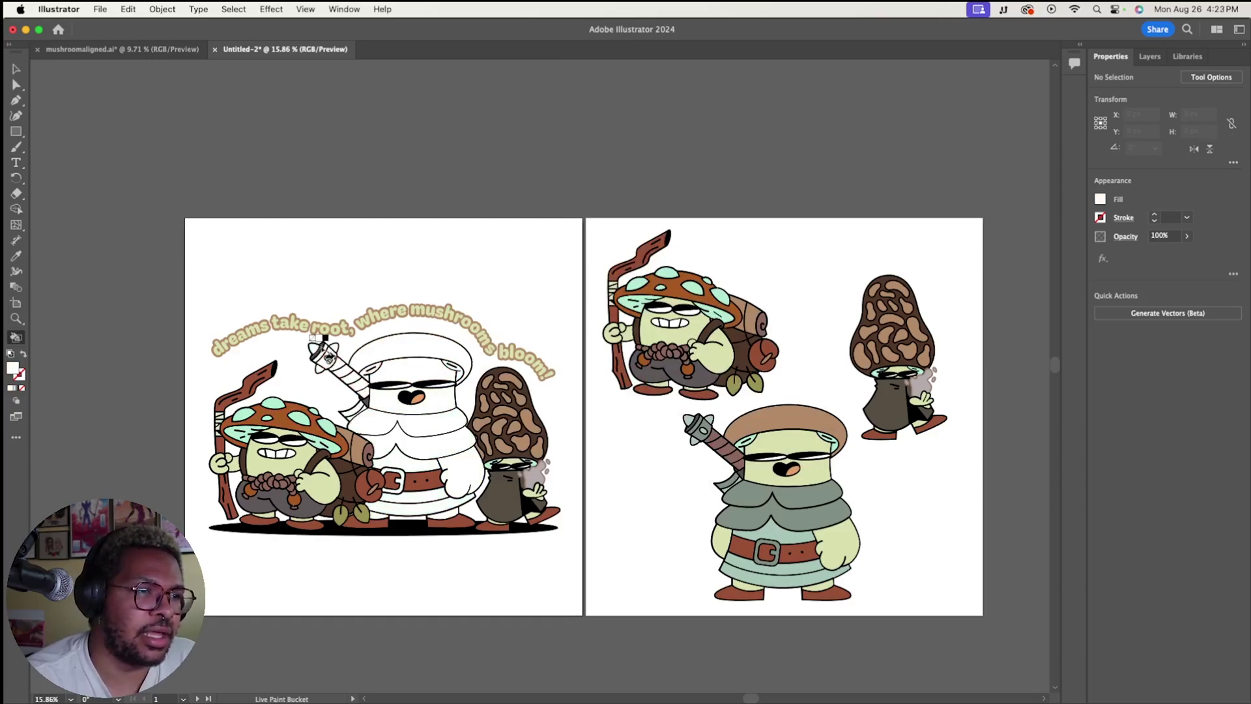
{"action": "scroll", "coordinate": [391, 440], "scroll_direction": "up", "scroll_amount": 3}
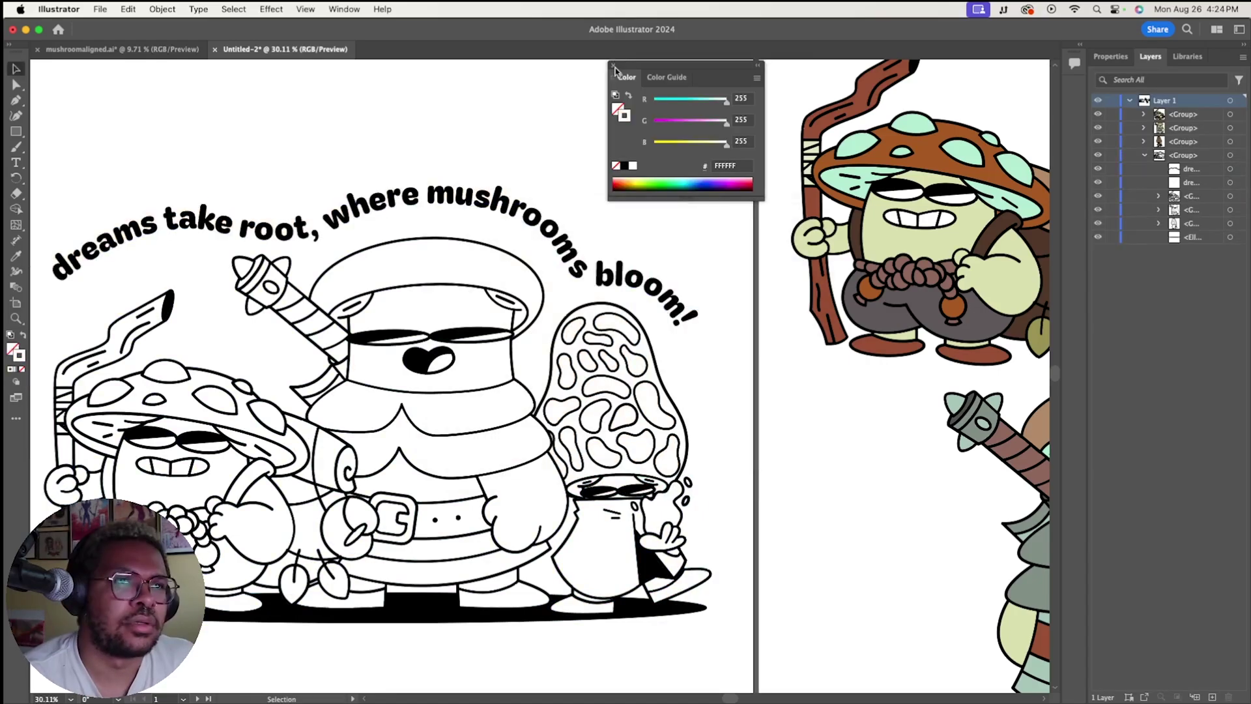
{"action": "left_click", "coordinate": [617, 71]}
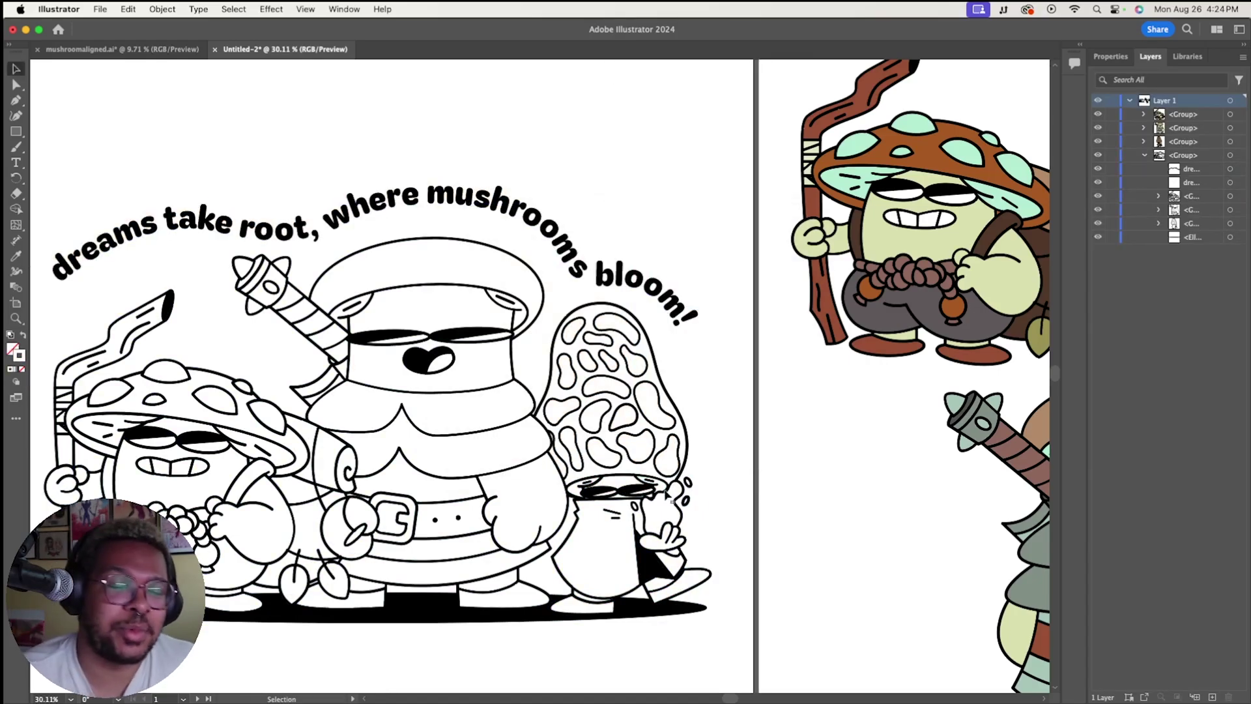
- Export artboard 1 as mushroom_transparent_2color.png, a 300 ppi PNG with transparent background
{"action": "key", "text": "z"}
{"action": "left_click", "coordinate": [669, 451], "text": "alt"}
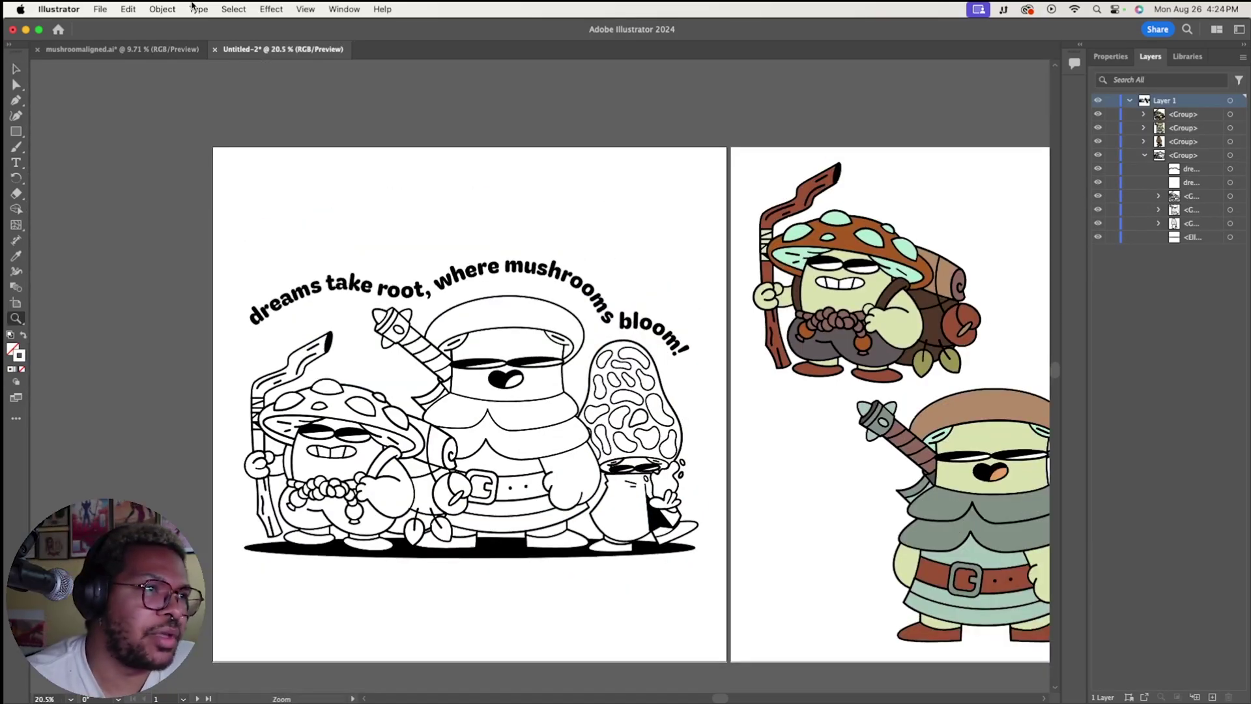
{"action": "left_click", "coordinate": [100, 9]}
{"action": "left_click", "coordinate": [306, 328]}
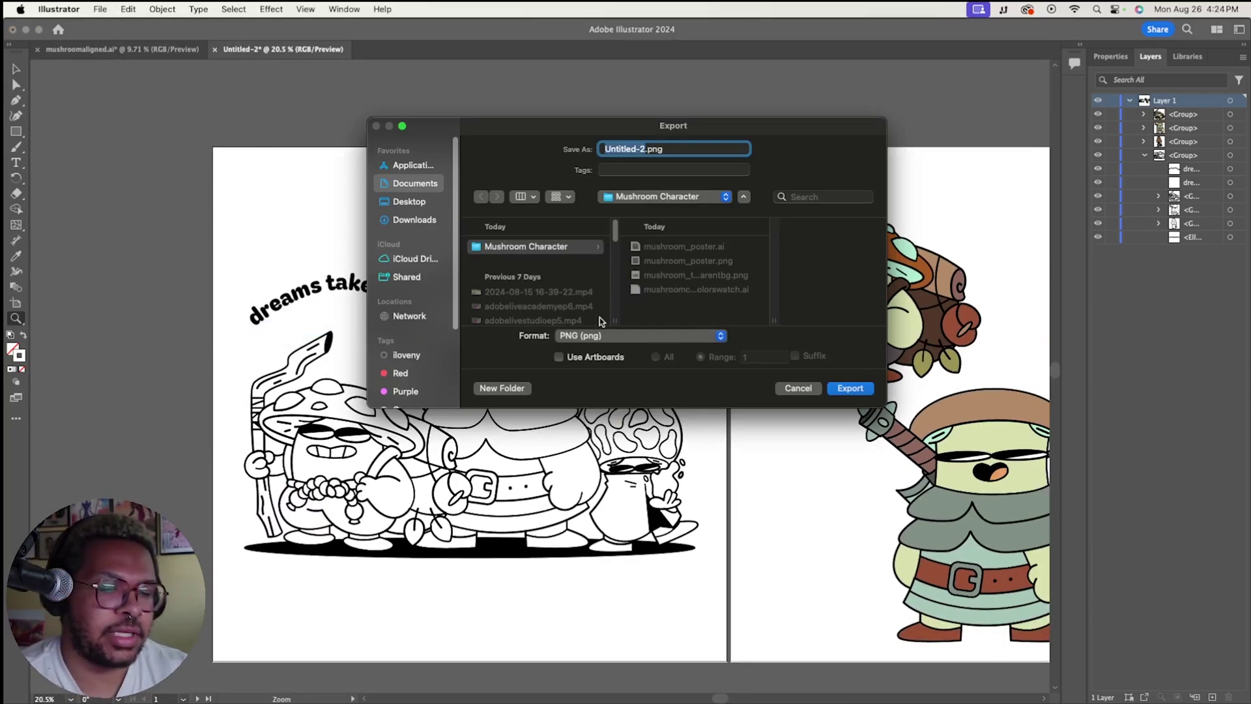
{"action": "type", "text": "mushroom_tran"}
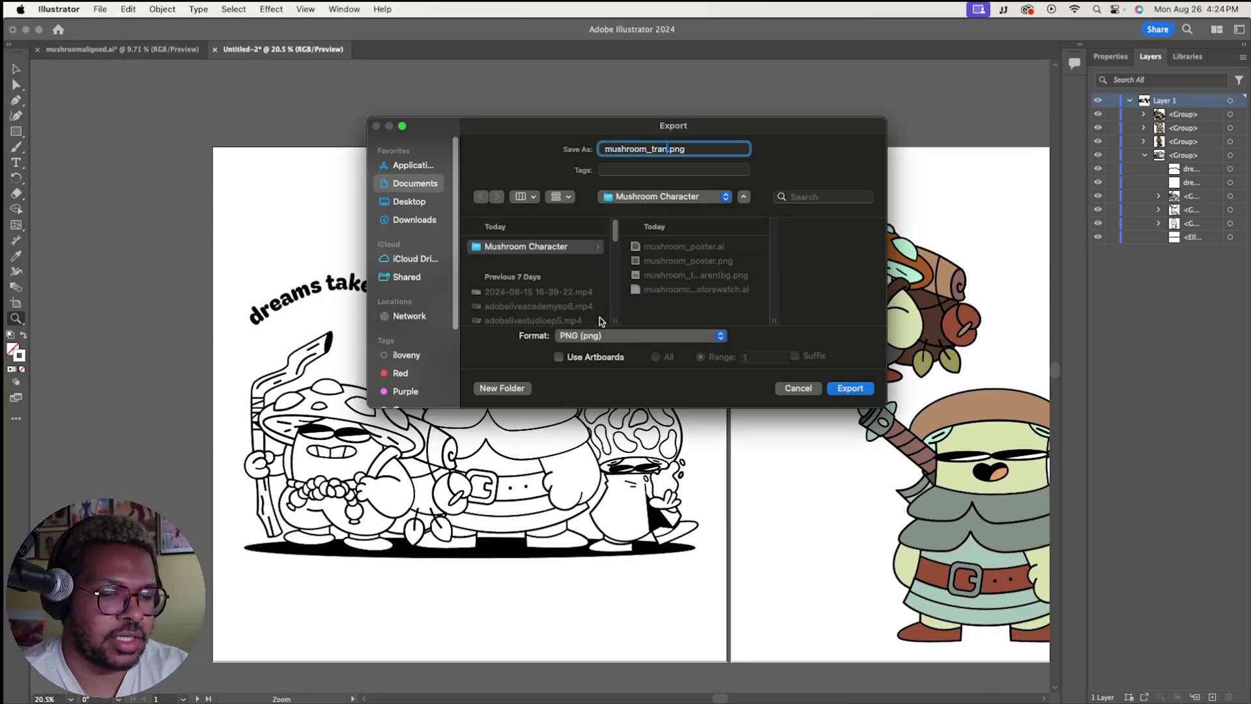
{"action": "type", "text": "sparent_2colro"}
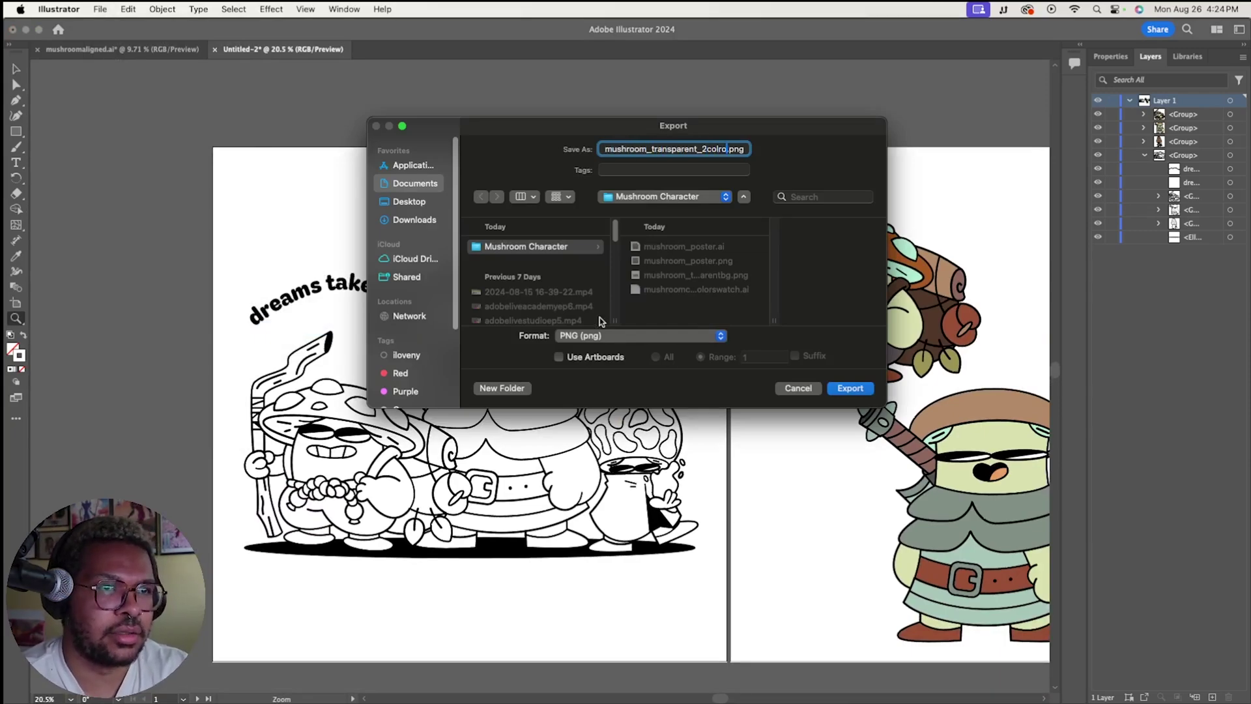
{"action": "key", "text": "BackSpace"}
{"action": "key", "text": "BackSpace"}
{"action": "type", "text": "lor"}
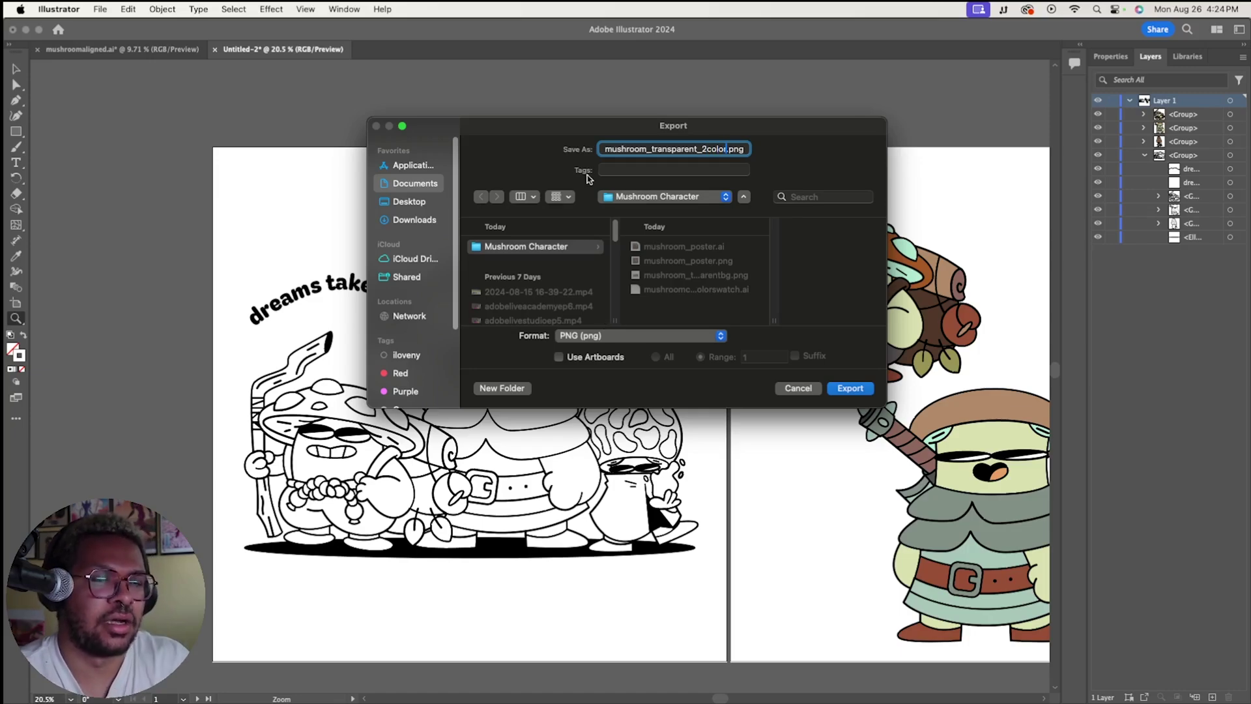
{"action": "left_click", "coordinate": [589, 356]}
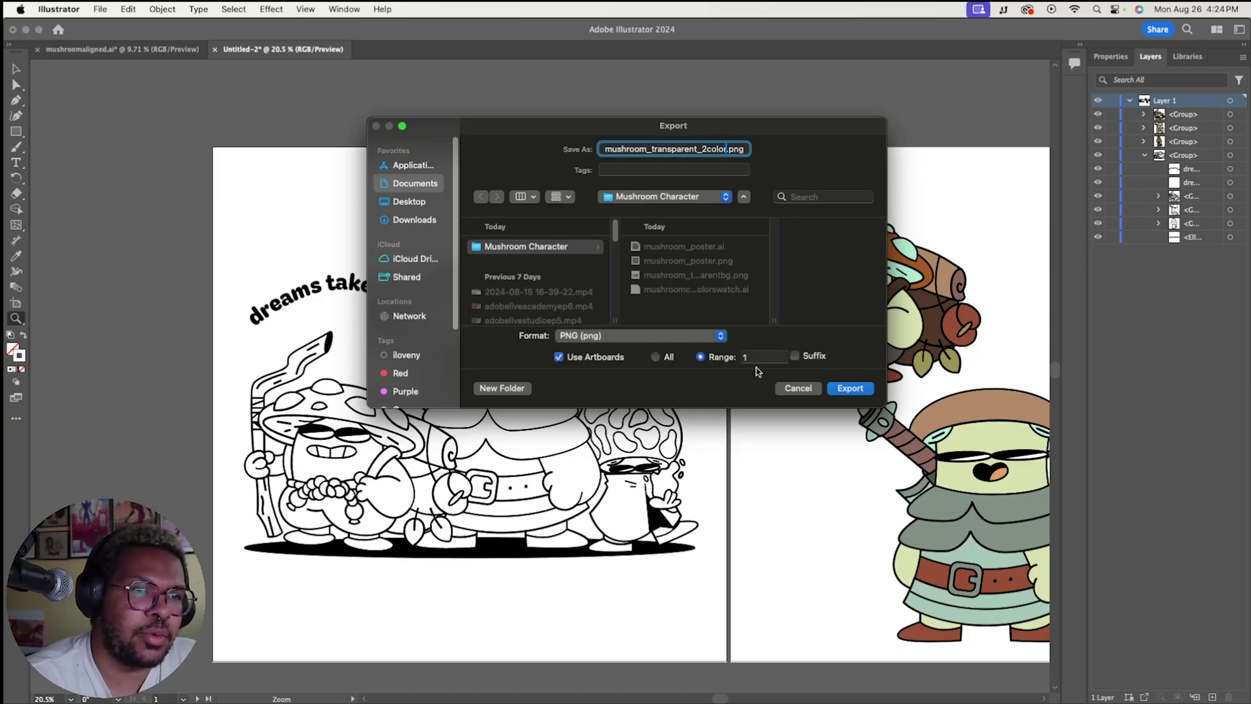
{"action": "left_click", "coordinate": [850, 389]}
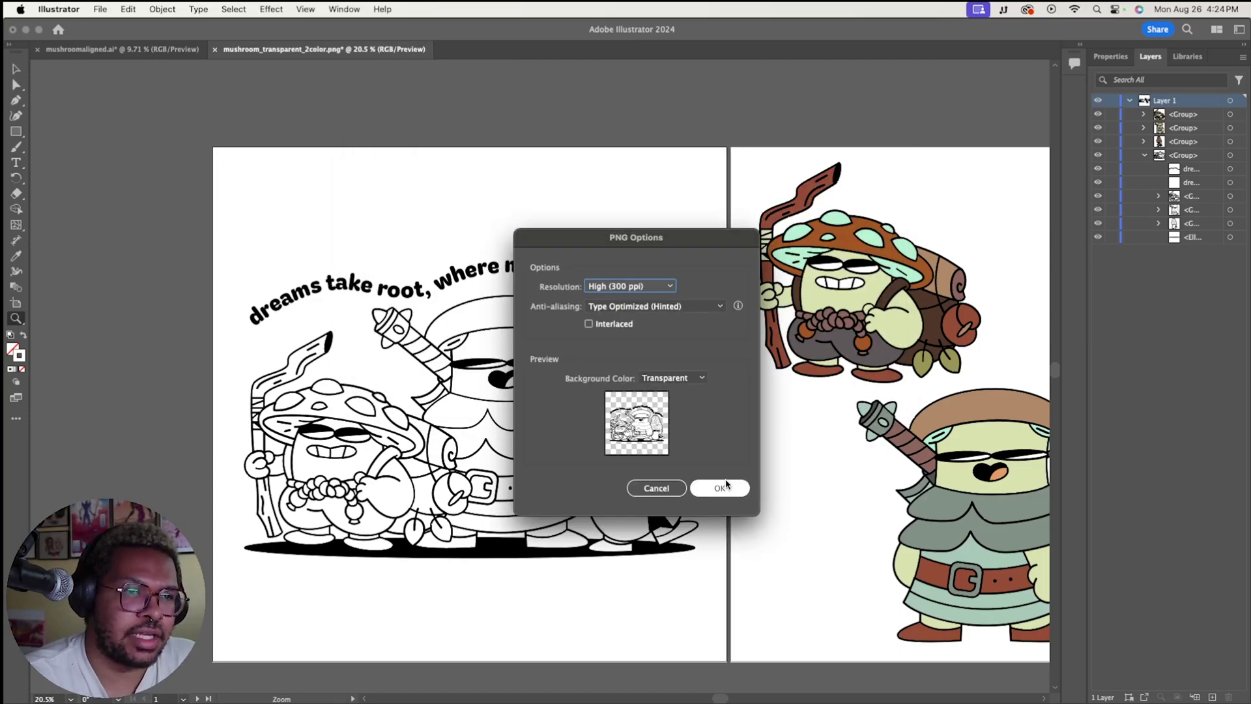
{"action": "key", "text": "Return"}
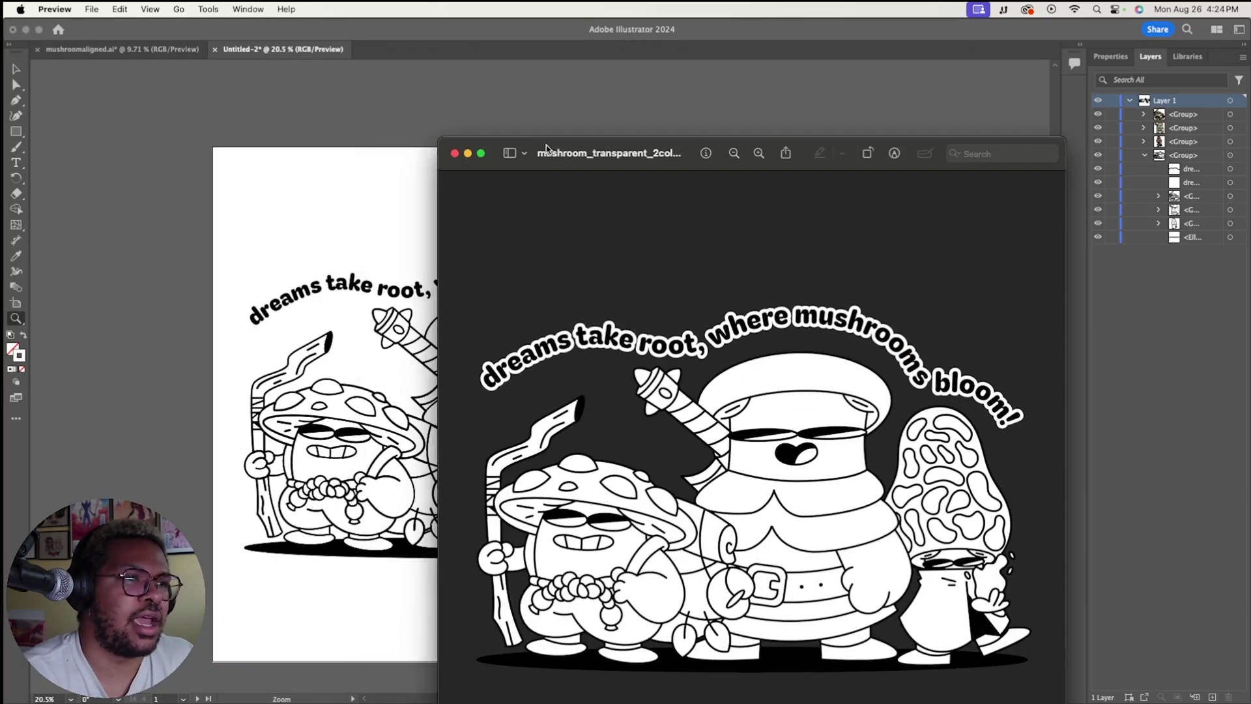
- Move the Preview window toward the screen centre to inspect the two-color PNG
{"action": "left_click_drag", "start_coordinate": [112, 32], "coordinate": [458, 126]}
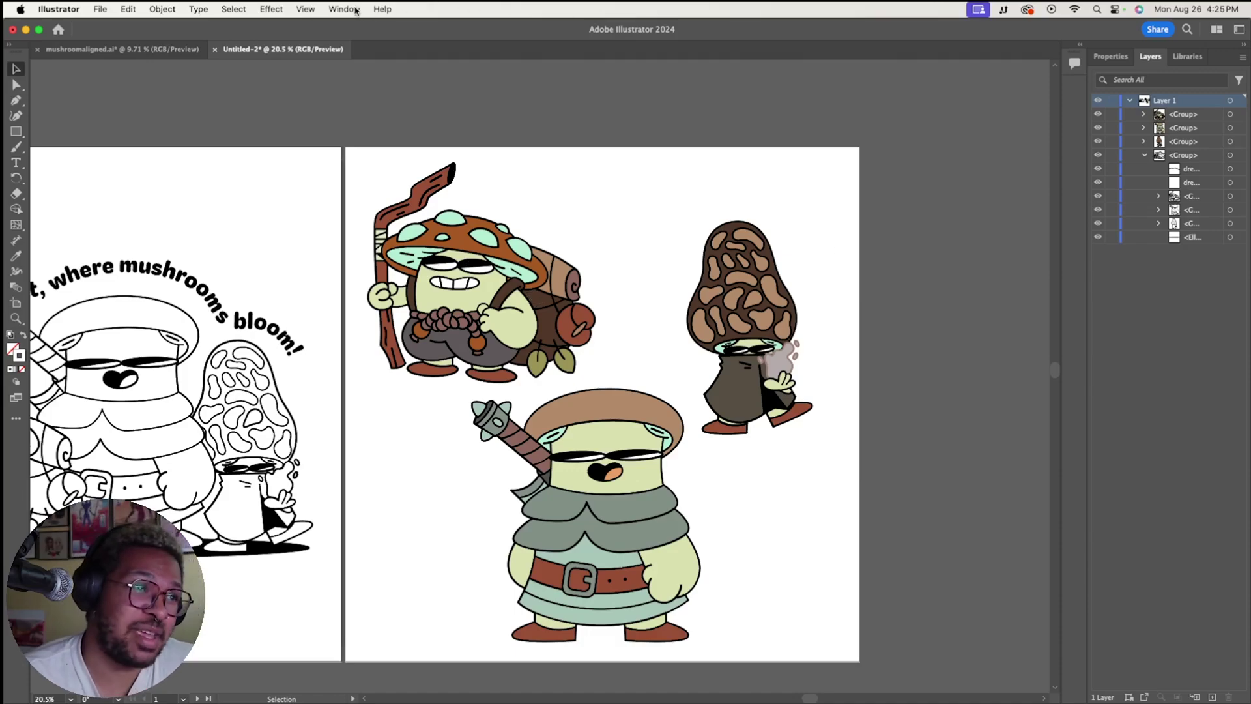
- In the Asset Export panel, add the three coloured characters as separate assets 2, 3 and 4
{"action": "left_click", "coordinate": [352, 9]}
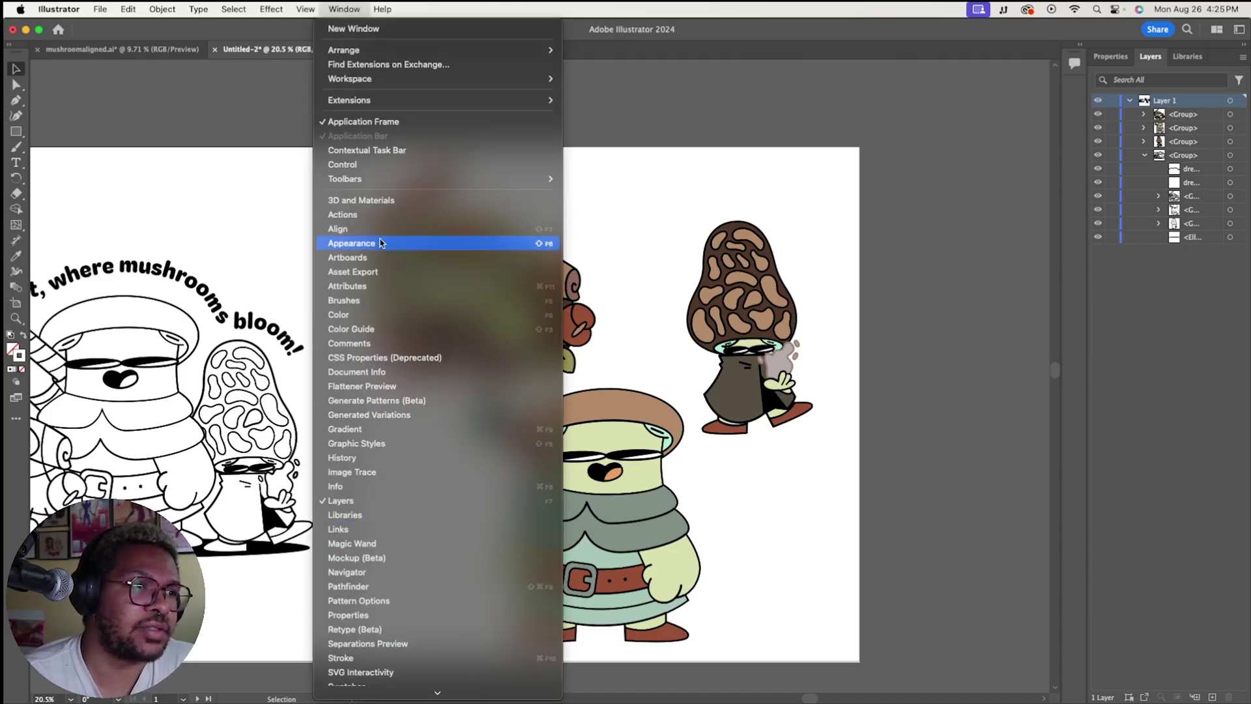
{"action": "left_click", "coordinate": [365, 272]}
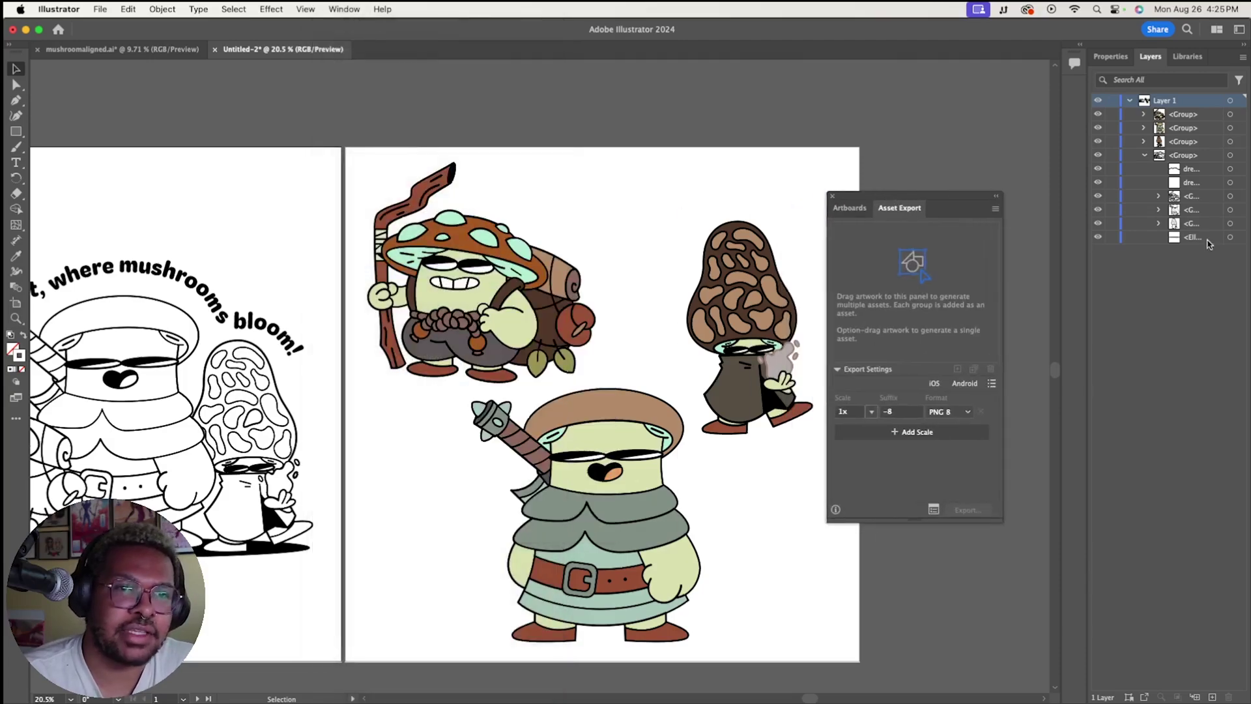
{"action": "left_click_drag", "start_coordinate": [911, 201], "coordinate": [945, 188]}
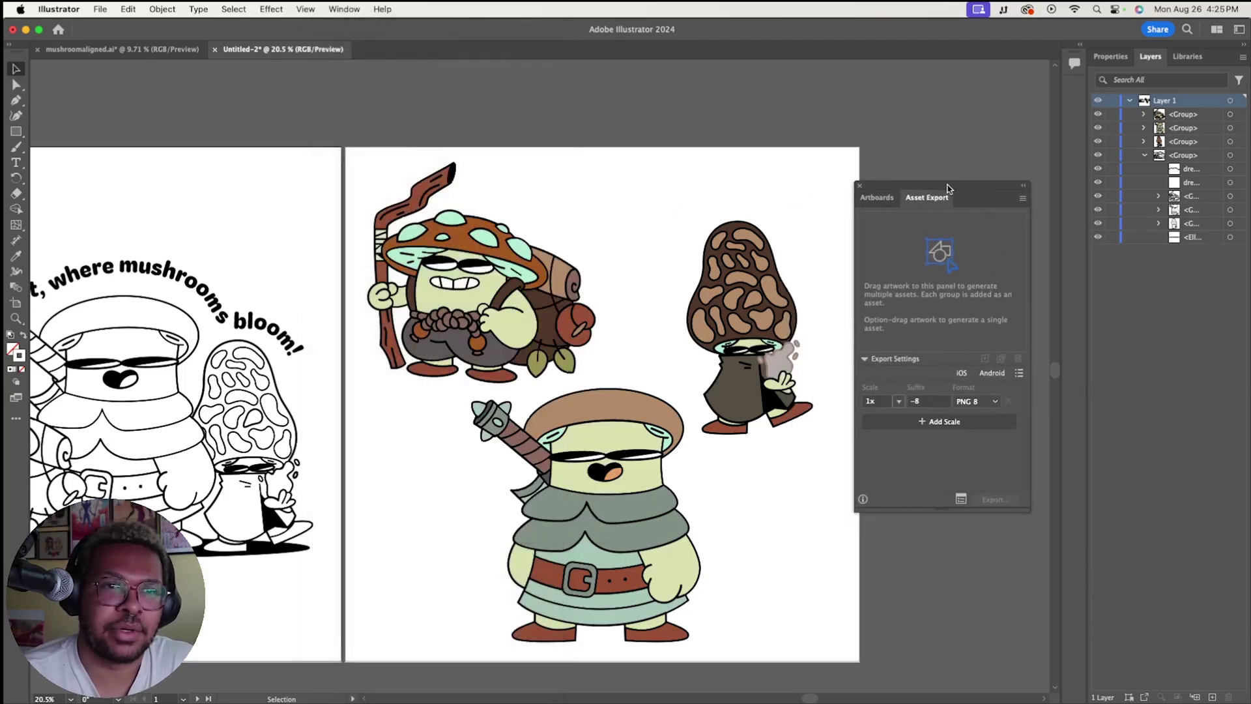
{"action": "left_click_drag", "start_coordinate": [801, 579], "coordinate": [388, 187]}
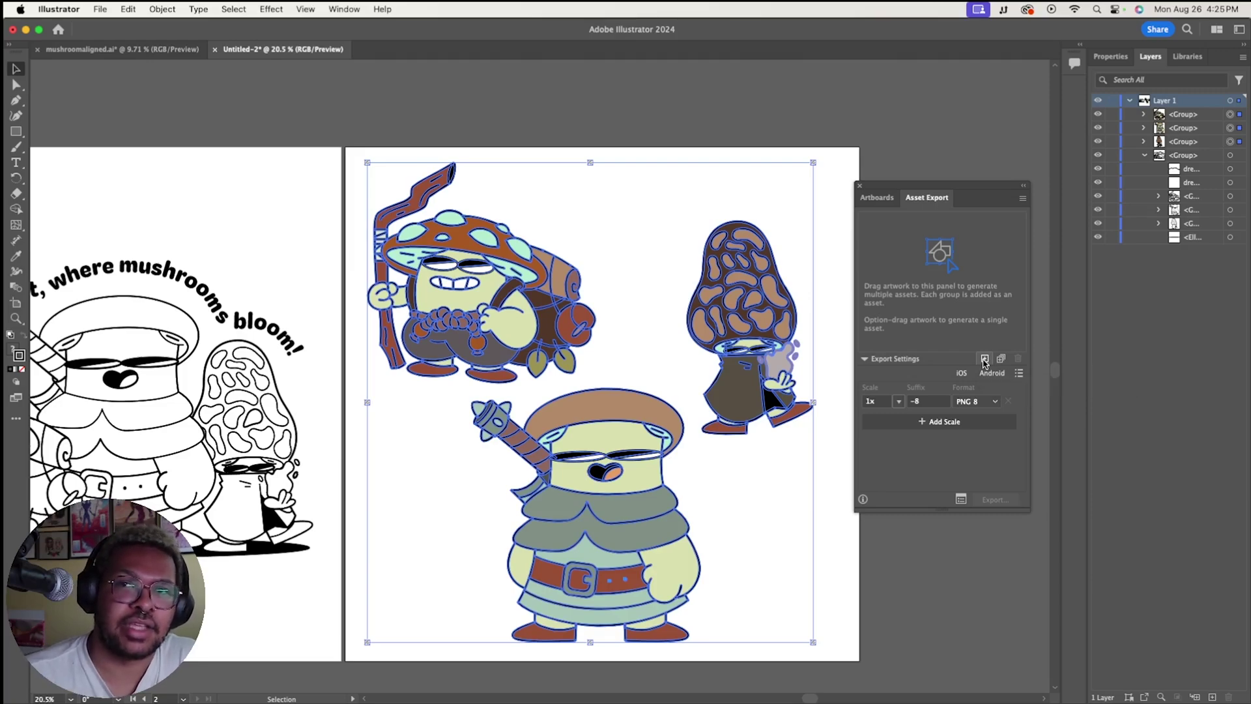
{"action": "left_click", "coordinate": [985, 359]}
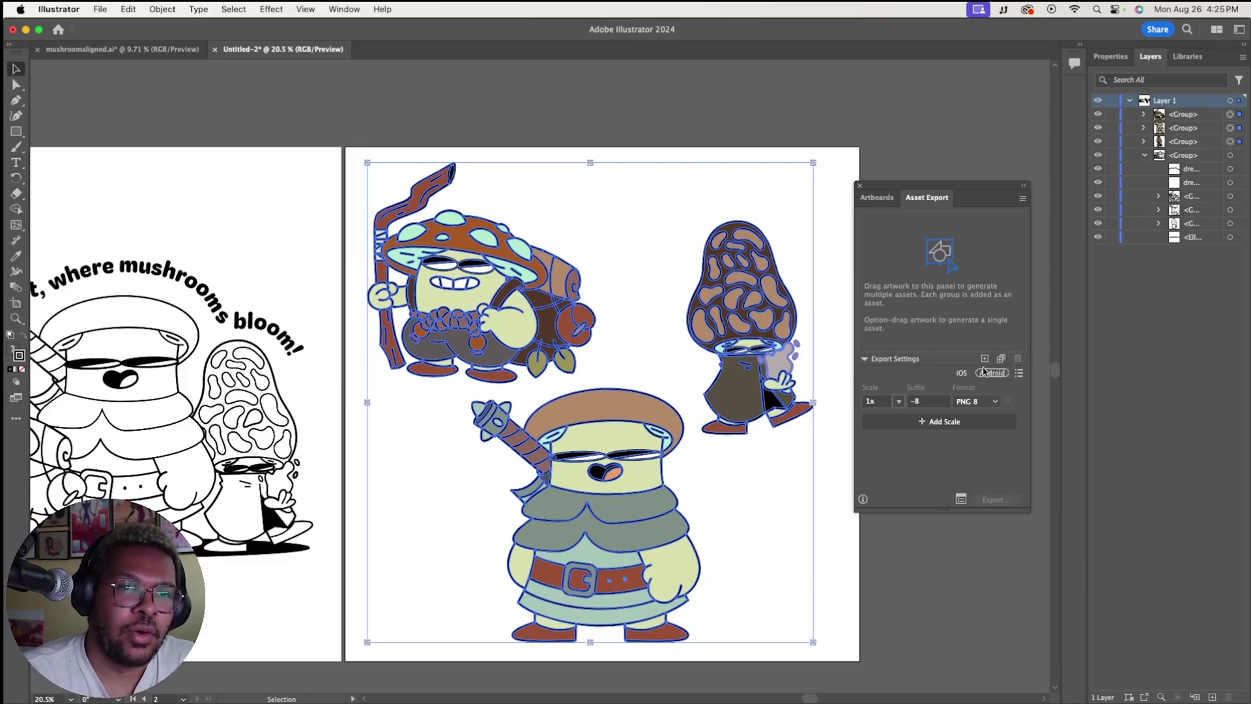
{"action": "left_click", "coordinate": [1017, 359]}
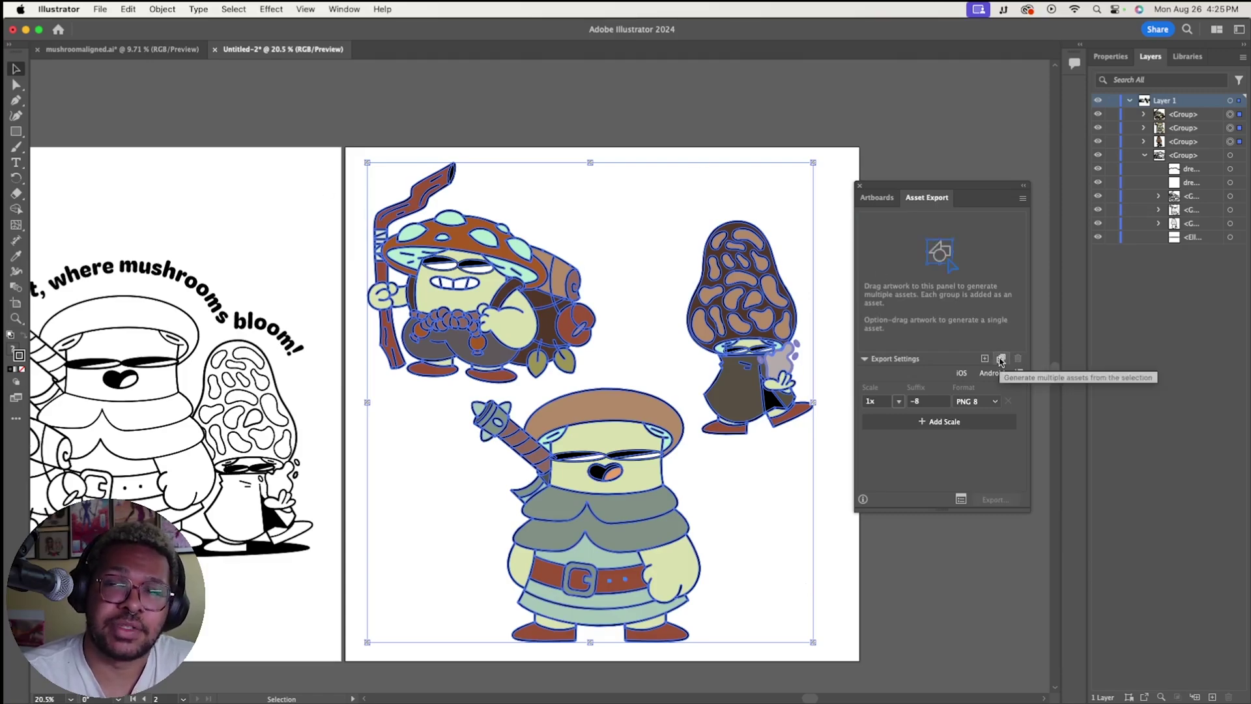
{"action": "left_click", "coordinate": [1001, 361]}
{"action": "left_click", "coordinate": [664, 235]}
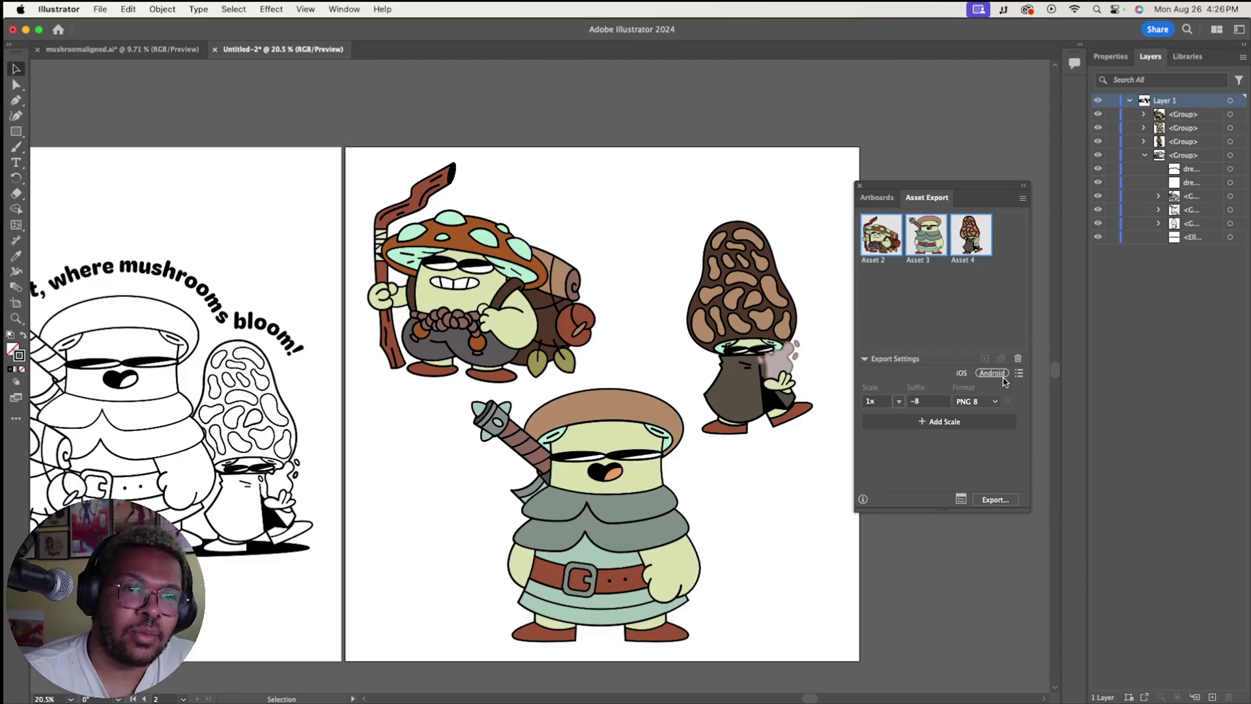
- Open the asset export settings and keep PNG 8 as the format with default options
{"action": "left_click", "coordinate": [1018, 377]}
{"action": "left_click", "coordinate": [960, 499]}
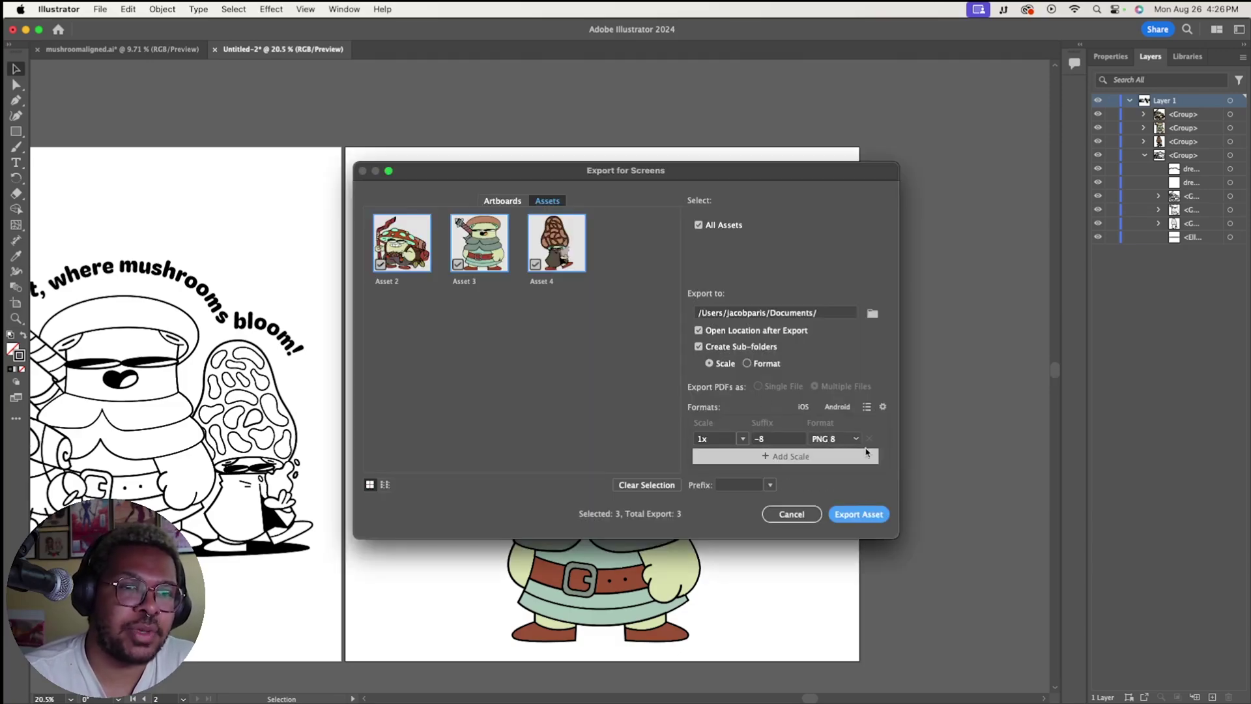
{"action": "left_click", "coordinate": [847, 438]}
{"action": "left_click", "coordinate": [834, 467]}
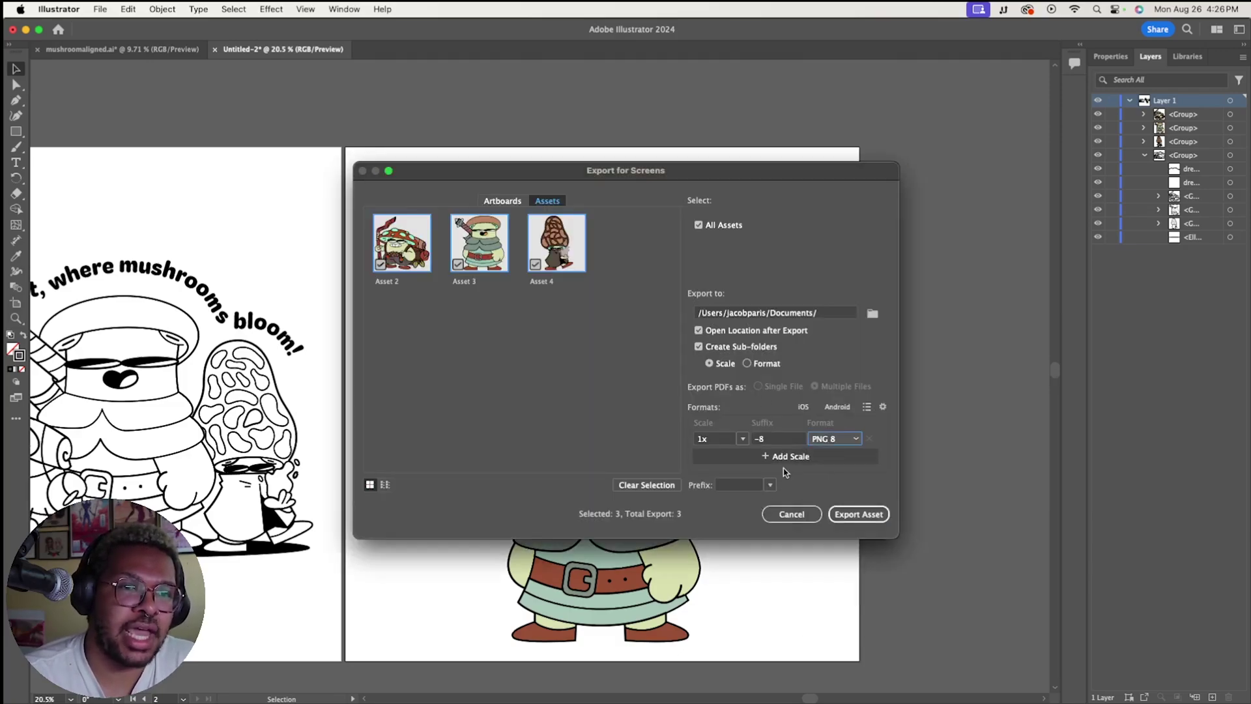
{"action": "left_click", "coordinate": [882, 407]}
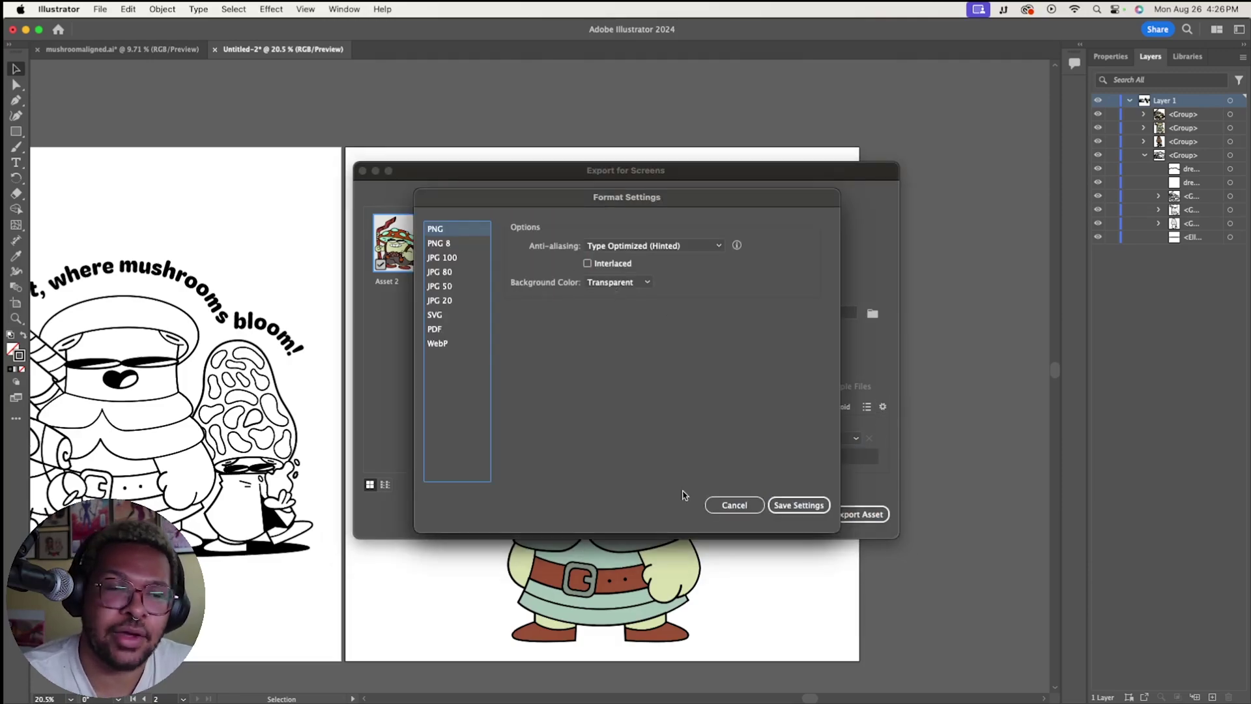
{"action": "left_click", "coordinate": [735, 505]}
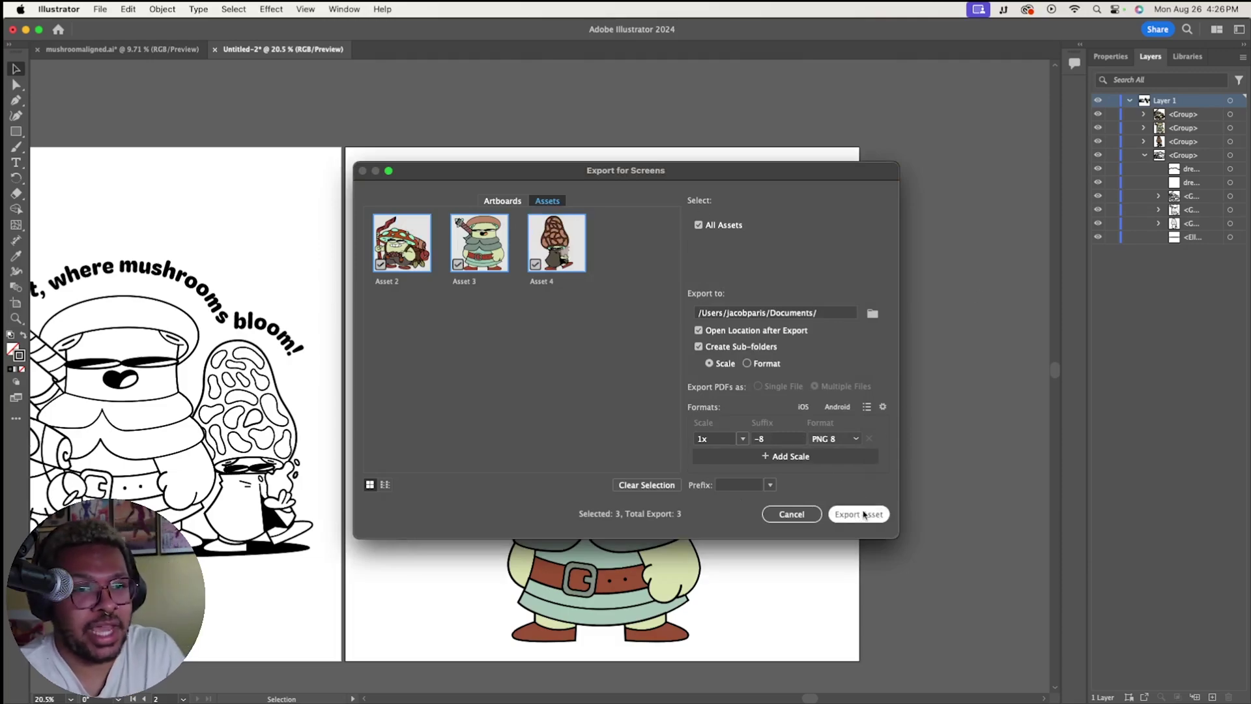
- Set the destination to the Mushroom Character folder and export the three character assets
{"action": "left_click", "coordinate": [872, 314]}
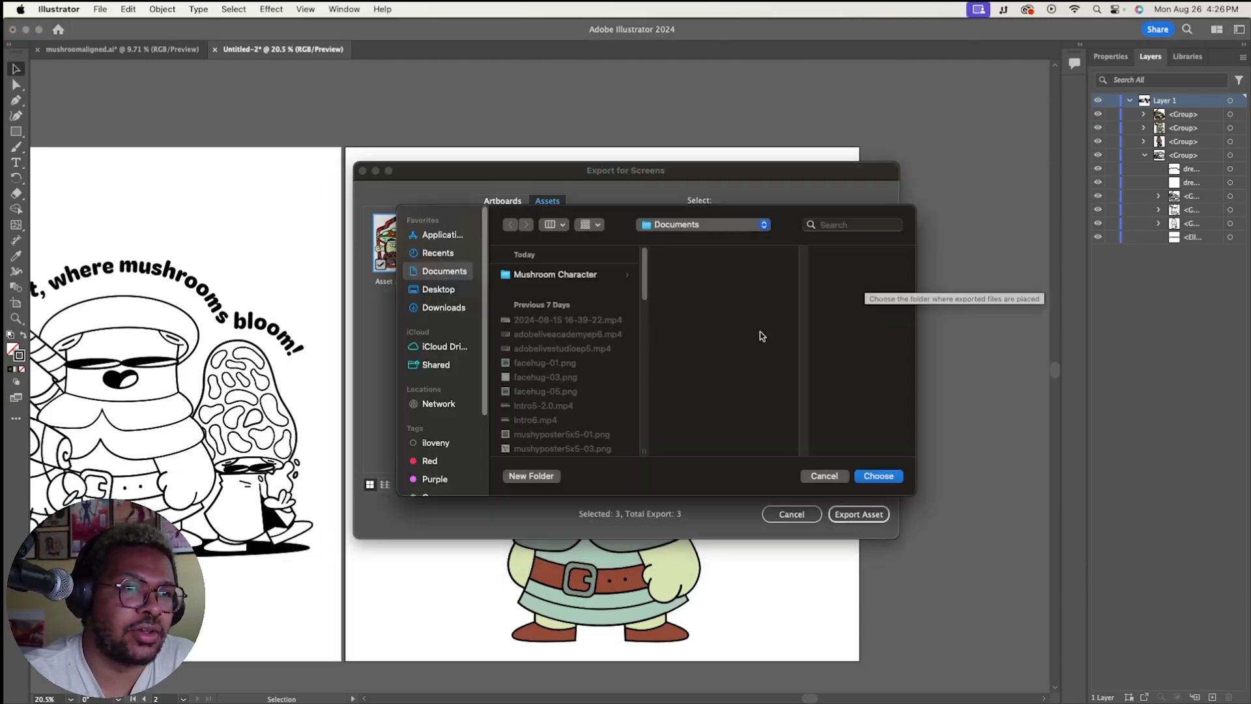
{"action": "left_click", "coordinate": [557, 274]}
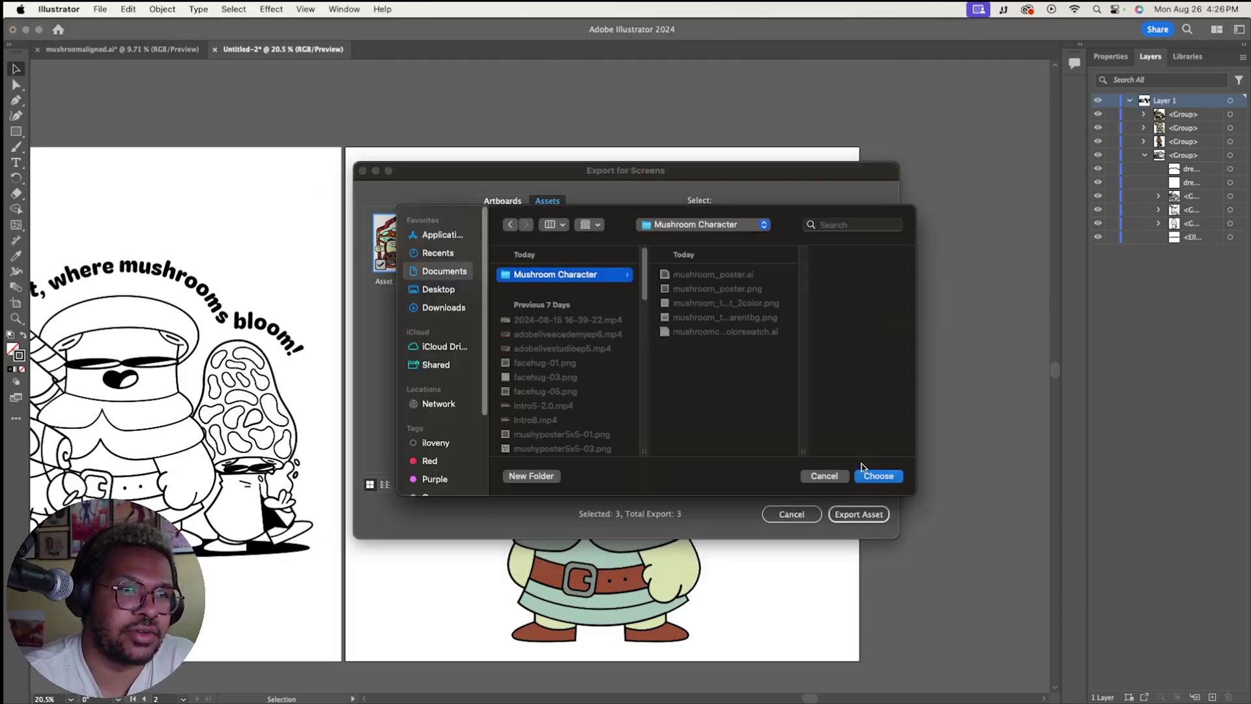
{"action": "left_click", "coordinate": [878, 476]}
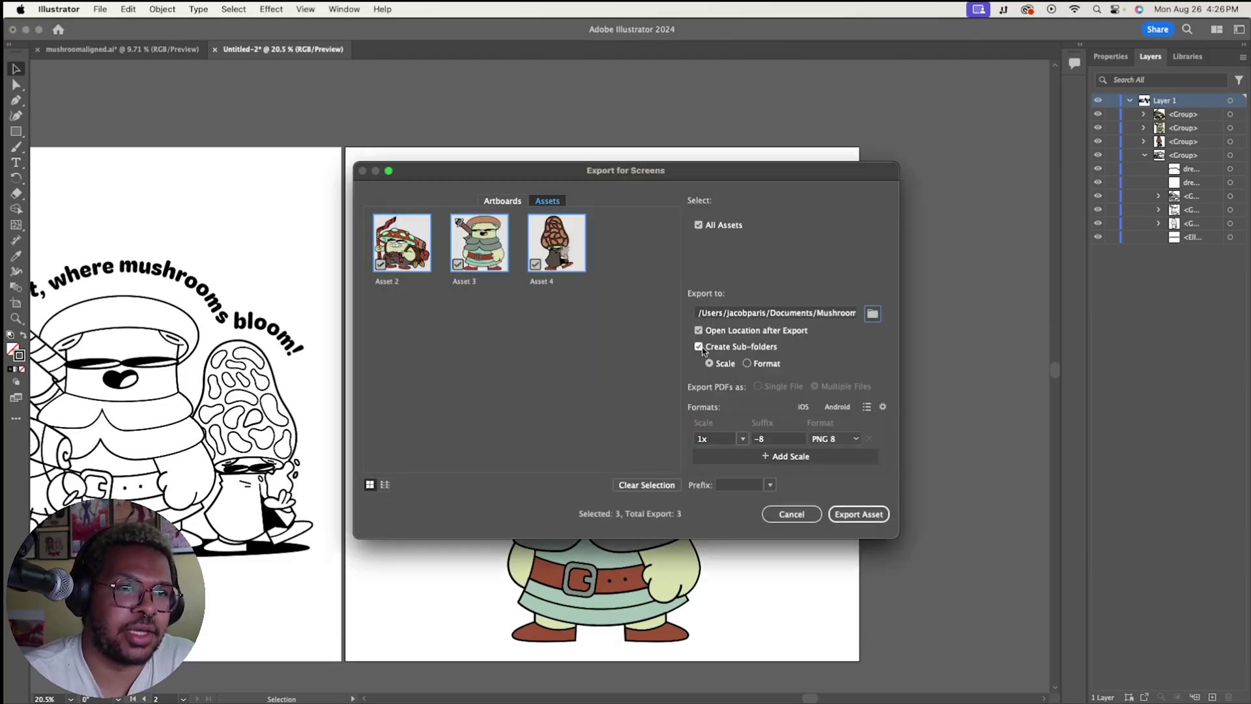
{"action": "left_click", "coordinate": [865, 515]}
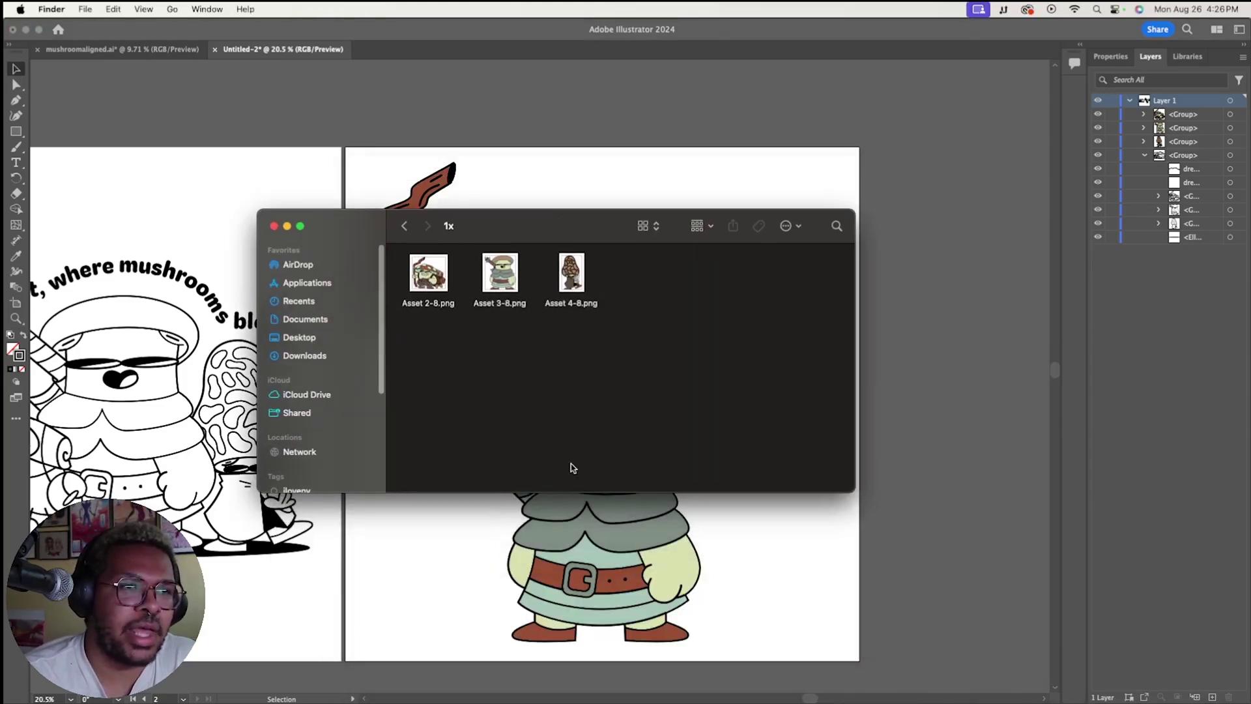
- Preview Asset 2-8.png and Asset 3-8.png, then Quick Look all three exported assets together
{"action": "double_click", "coordinate": [429, 273]}
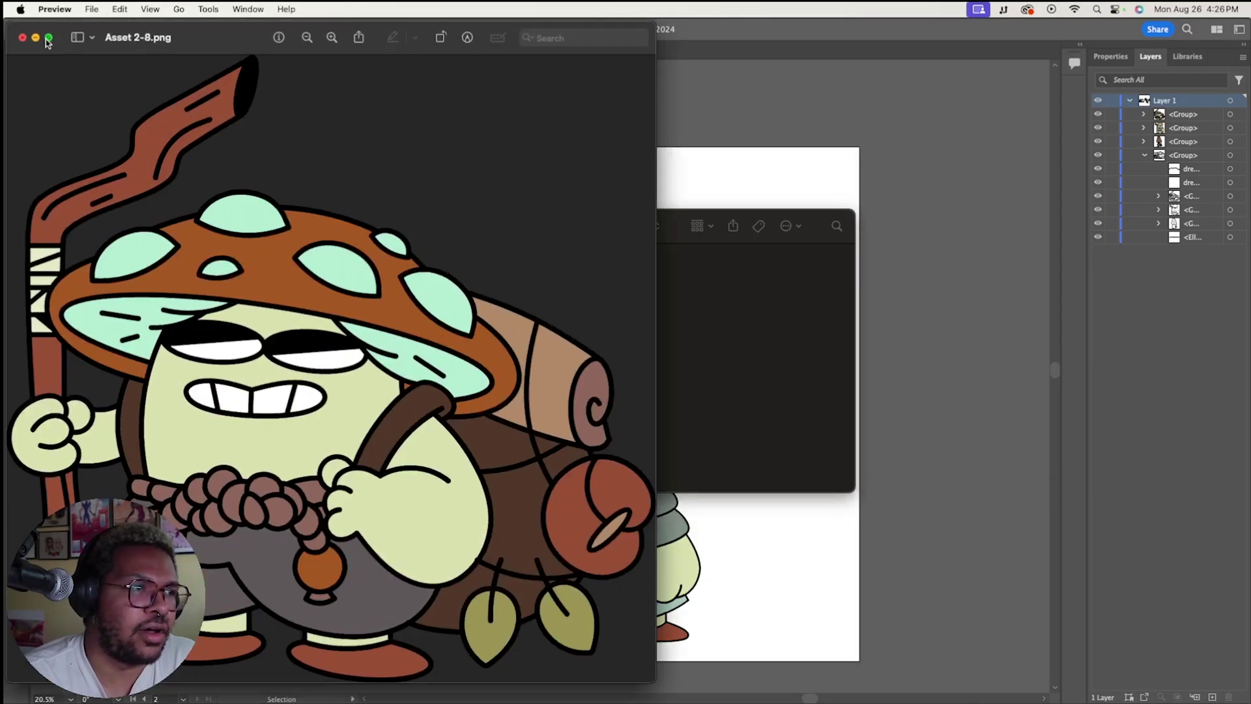
{"action": "left_click", "coordinate": [45, 50]}
{"action": "double_click", "coordinate": [503, 280]}
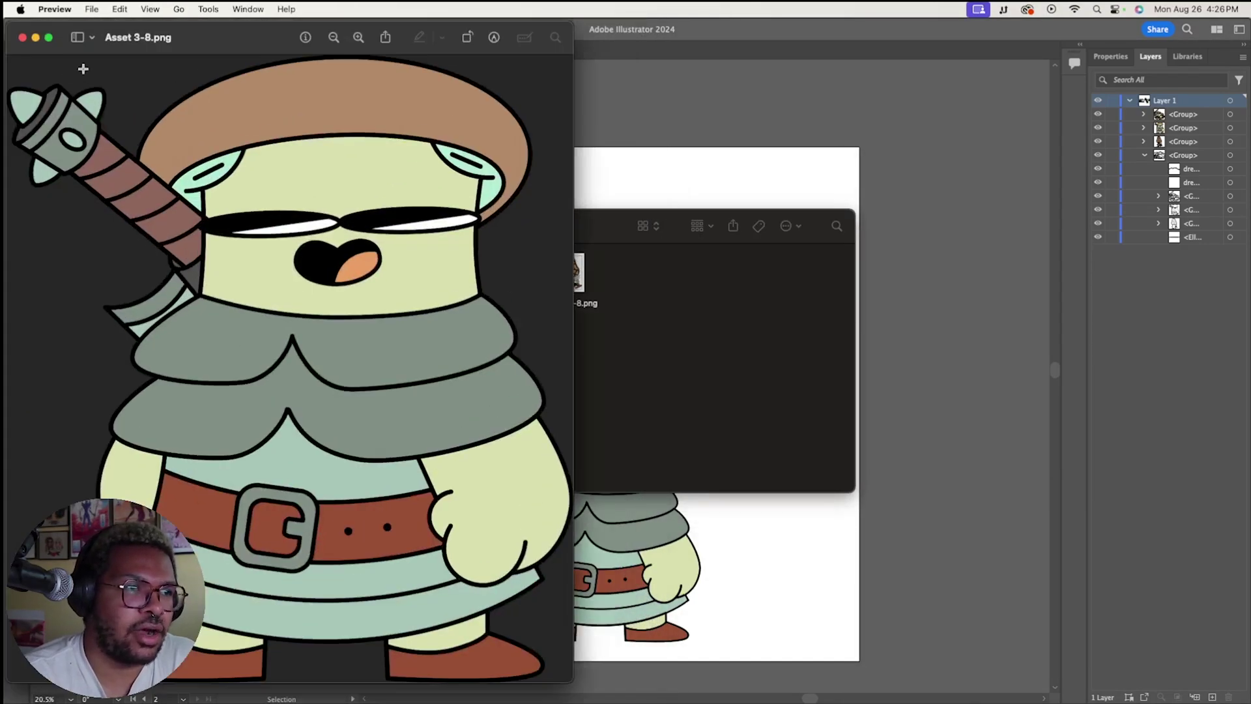
{"action": "left_click", "coordinate": [24, 37]}
{"action": "key", "text": "super+a"}
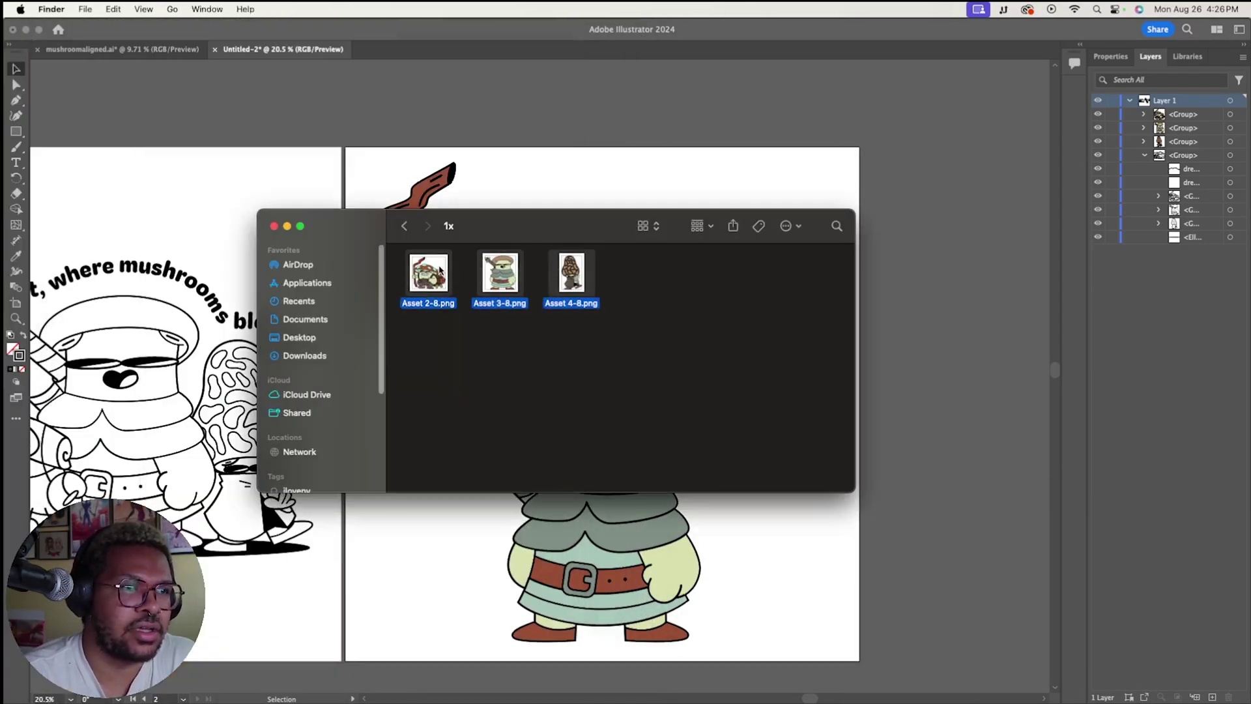
{"action": "key", "text": "space"}
{"action": "key", "text": "fn+ctrl+Right"}
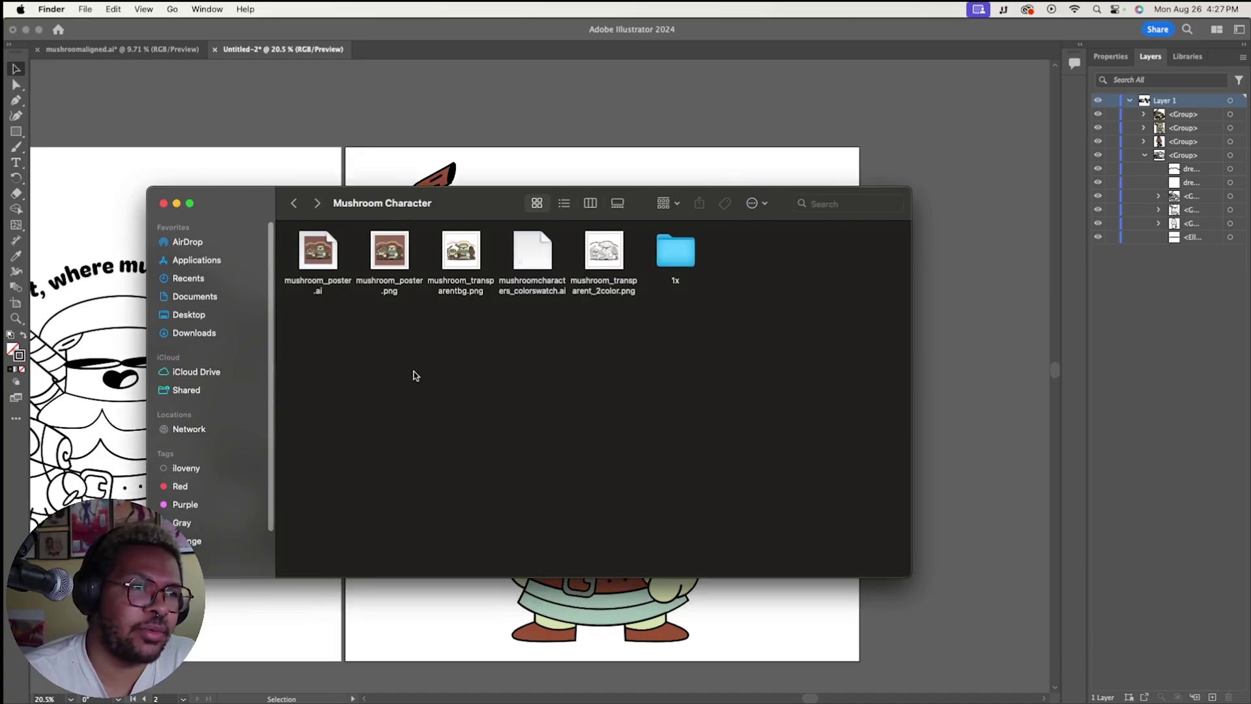
- Tidy the folder's icons and open the 1x subfolder of sticker assets
{"action": "mouse_move", "coordinate": [541, 263]}
{"action": "left_mouse_down"}
{"action": "mouse_move", "coordinate": [520, 282]}
{"action": "mouse_move", "coordinate": [530, 261]}
{"action": "left_mouse_up"}
{"action": "left_click", "coordinate": [390, 223]}
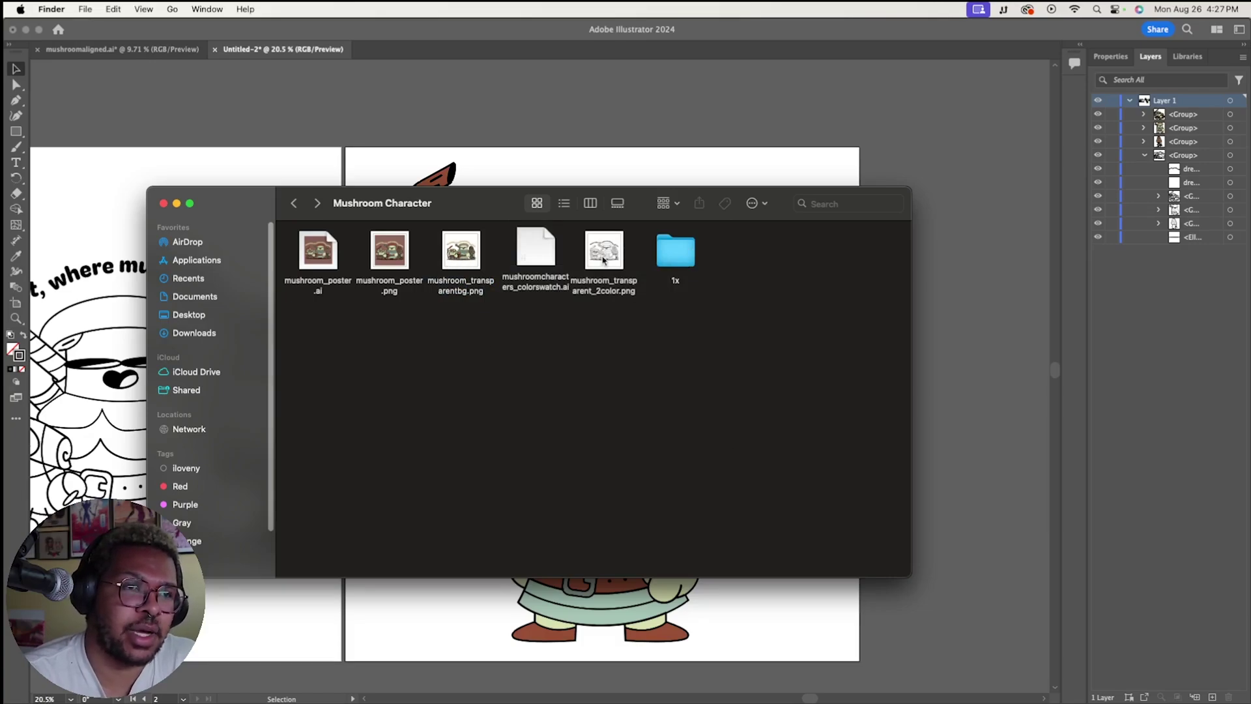
{"action": "double_click", "coordinate": [677, 265]}
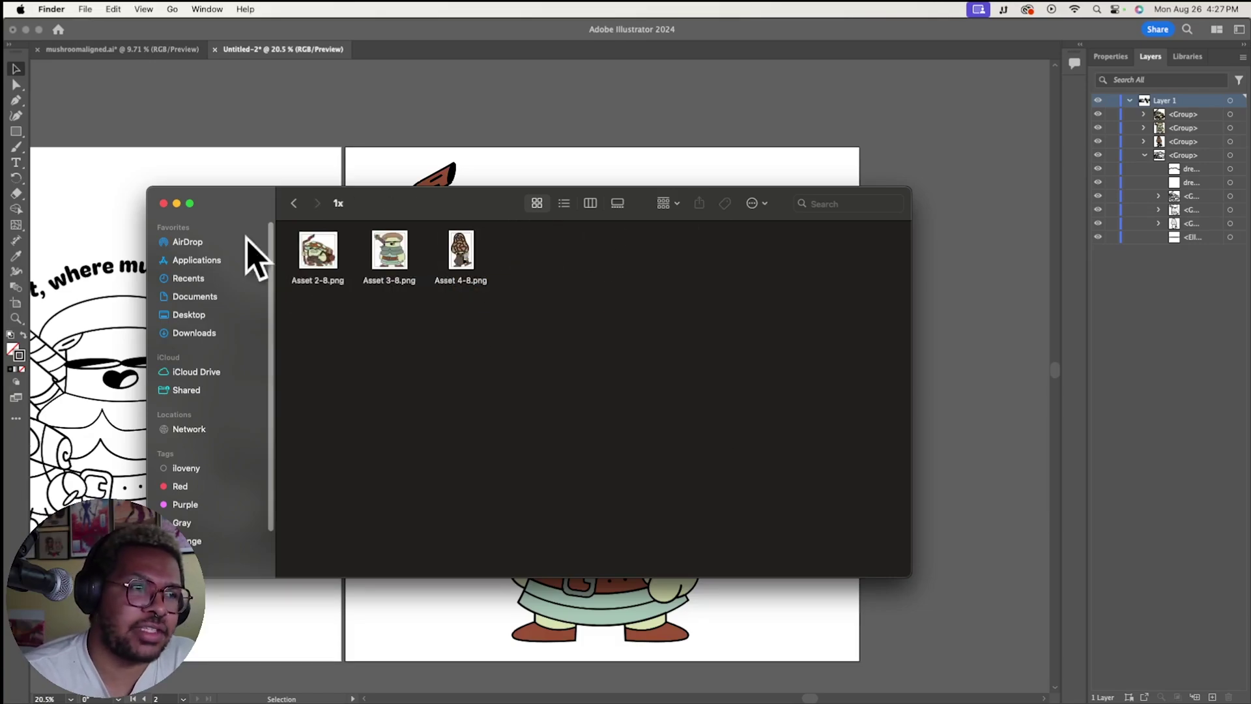
{"action": "key", "text": "super+bracketleft"}
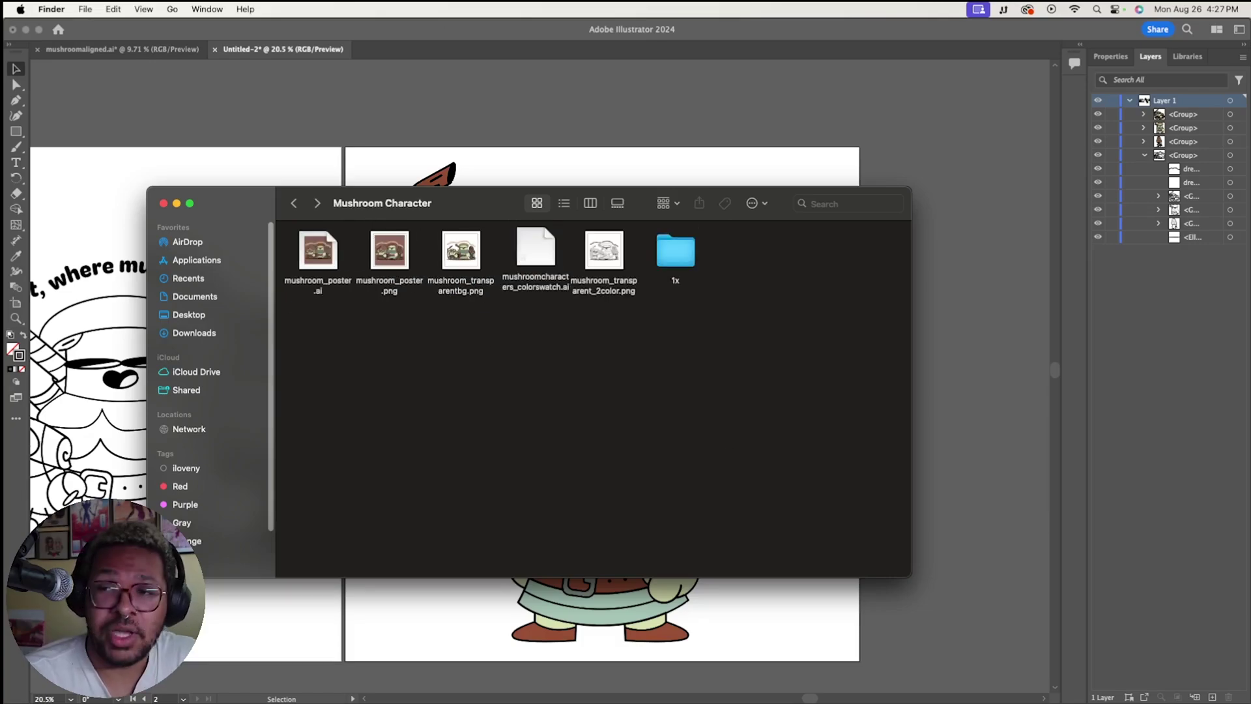